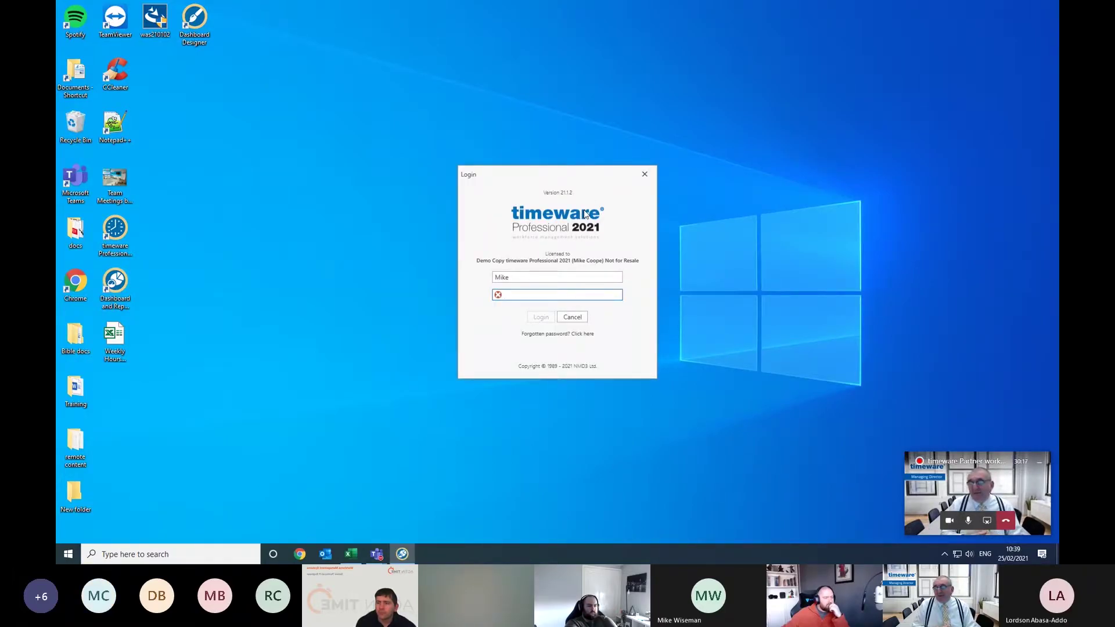
Restart the Dashboard and Report Viewer from the desktop and log in with the account password.
text(••)
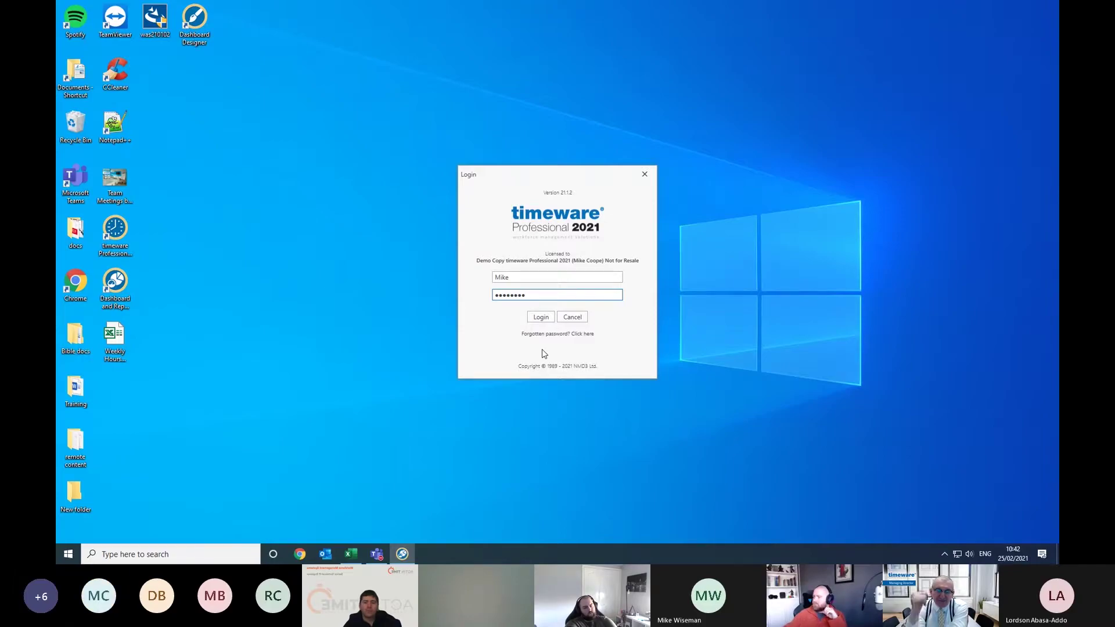
click(645, 176)
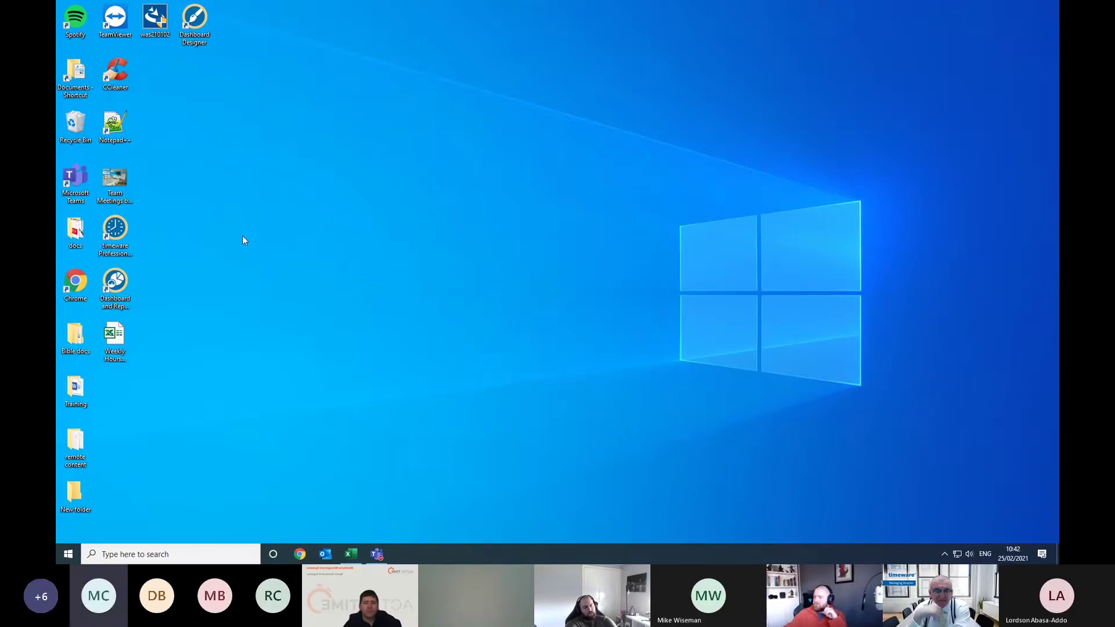
double_click(119, 282)
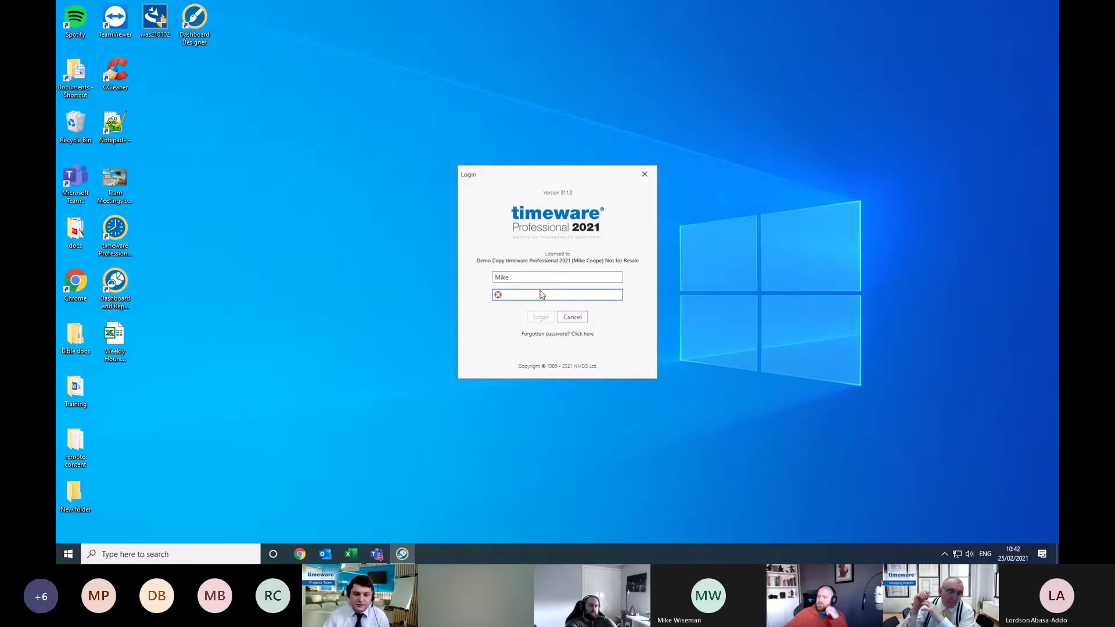
mouse_move(498, 296)
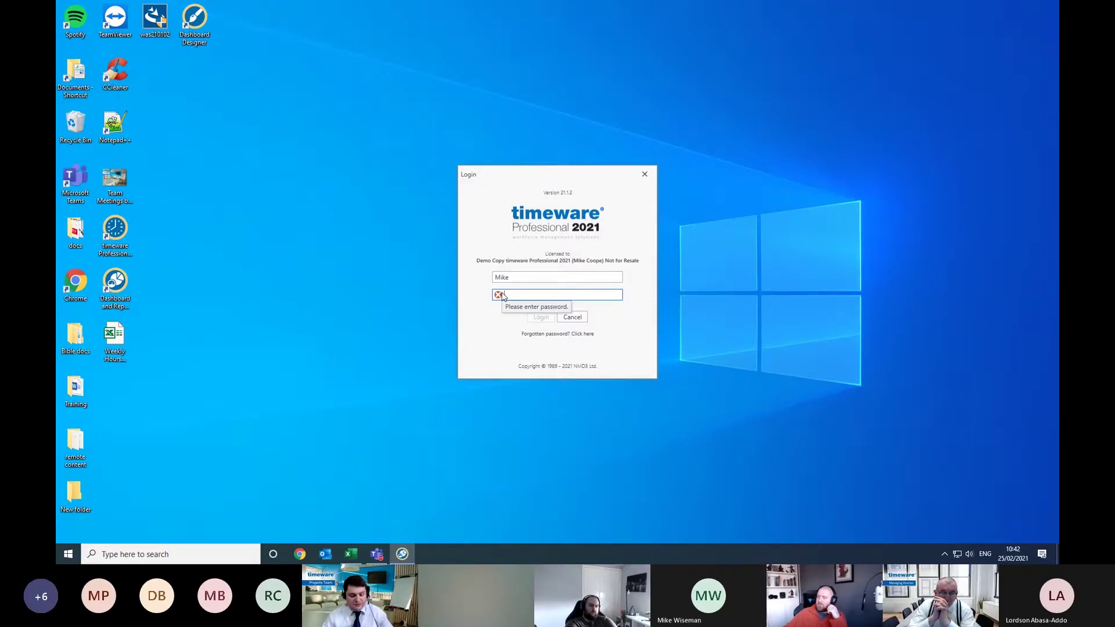
text(********)
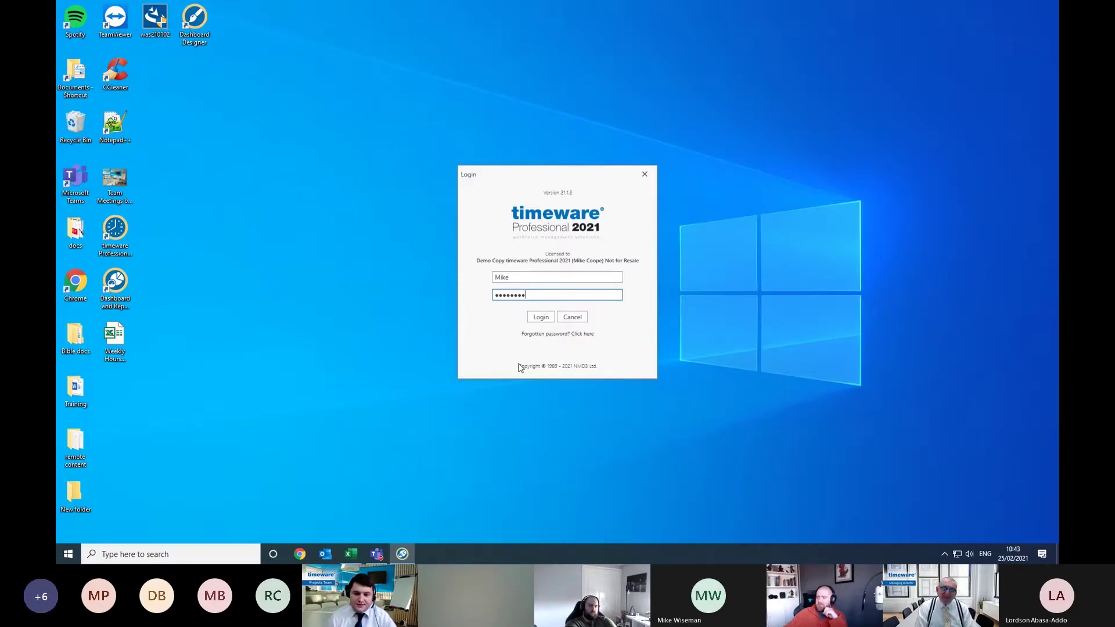
click(535, 318)
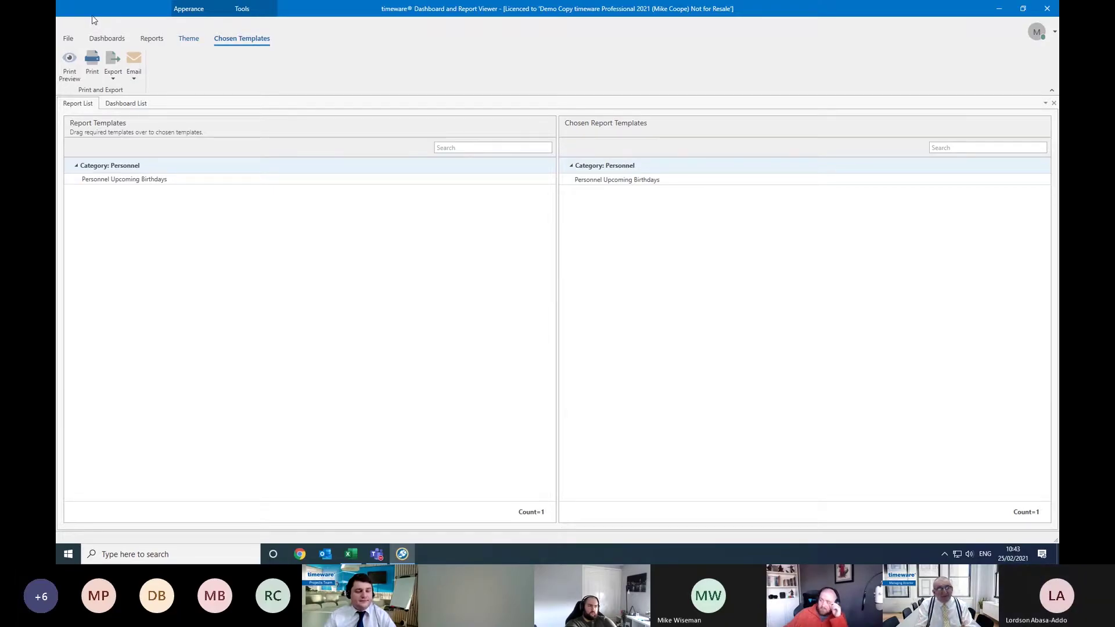
View the licence information and the support options, and visit the timeware community website through Online Support.
click(69, 39)
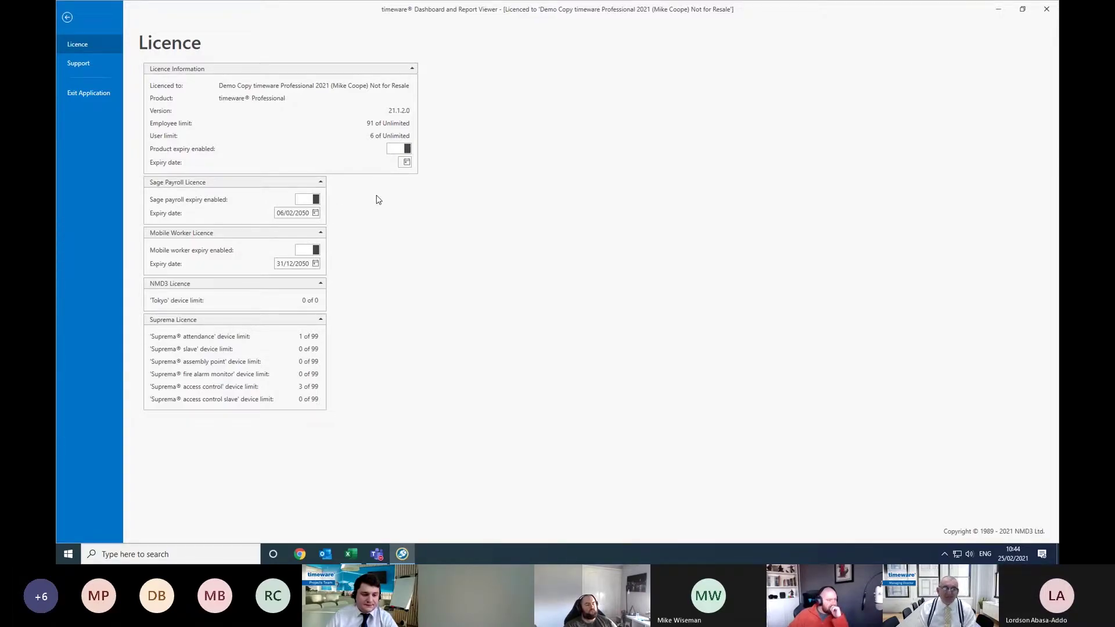
click(108, 64)
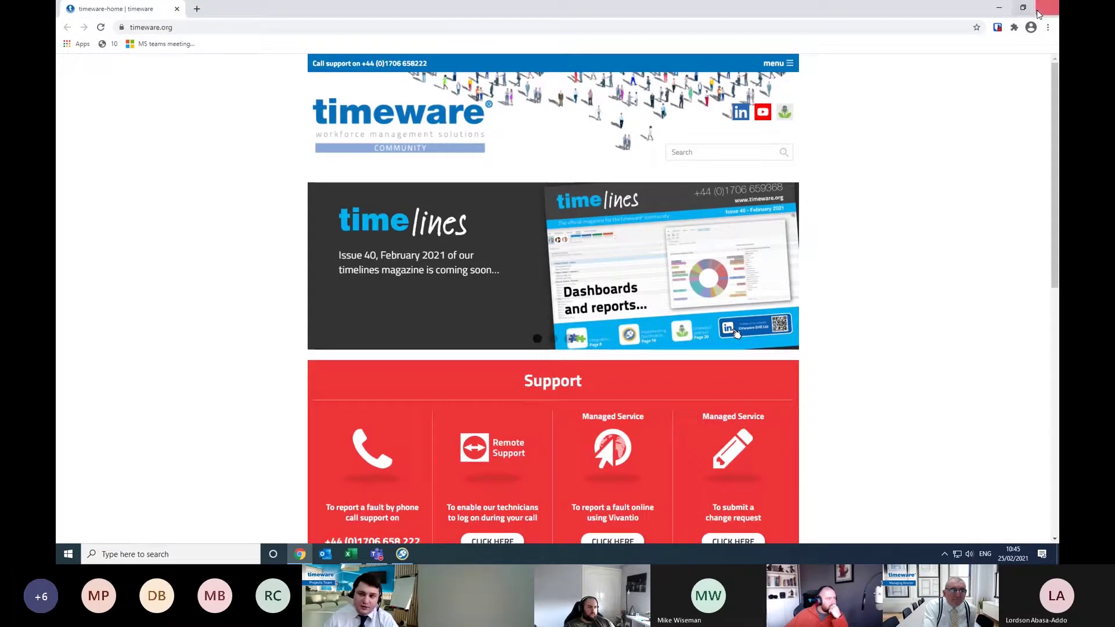
click(1039, 14)
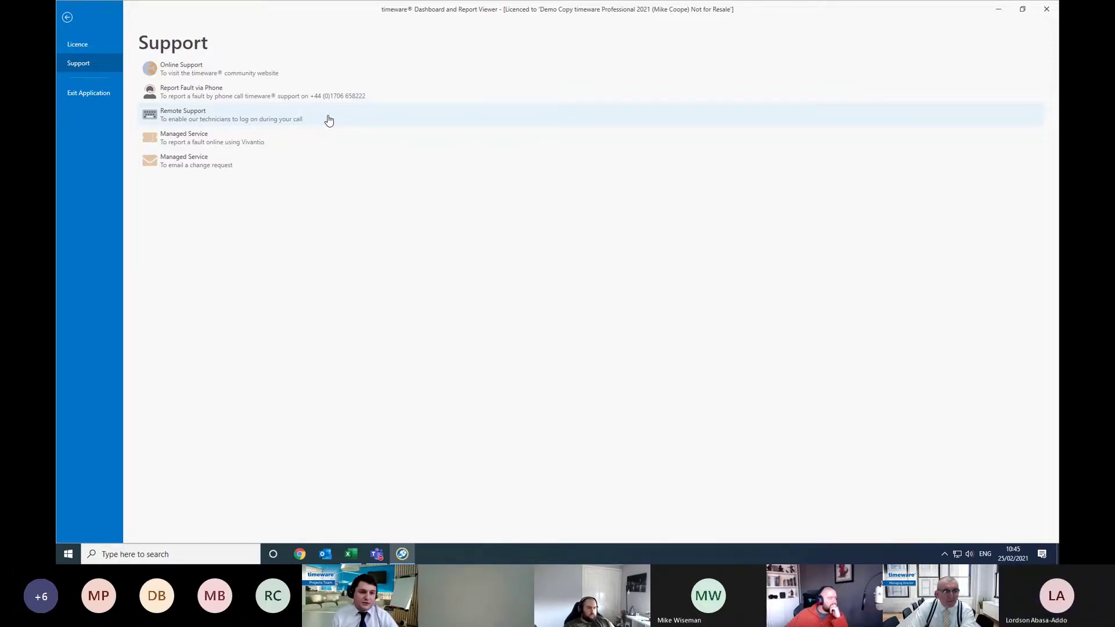
Open the Remote Support download page and the Vivantio fault-reporting login page from the support options, closing each one.
click(267, 121)
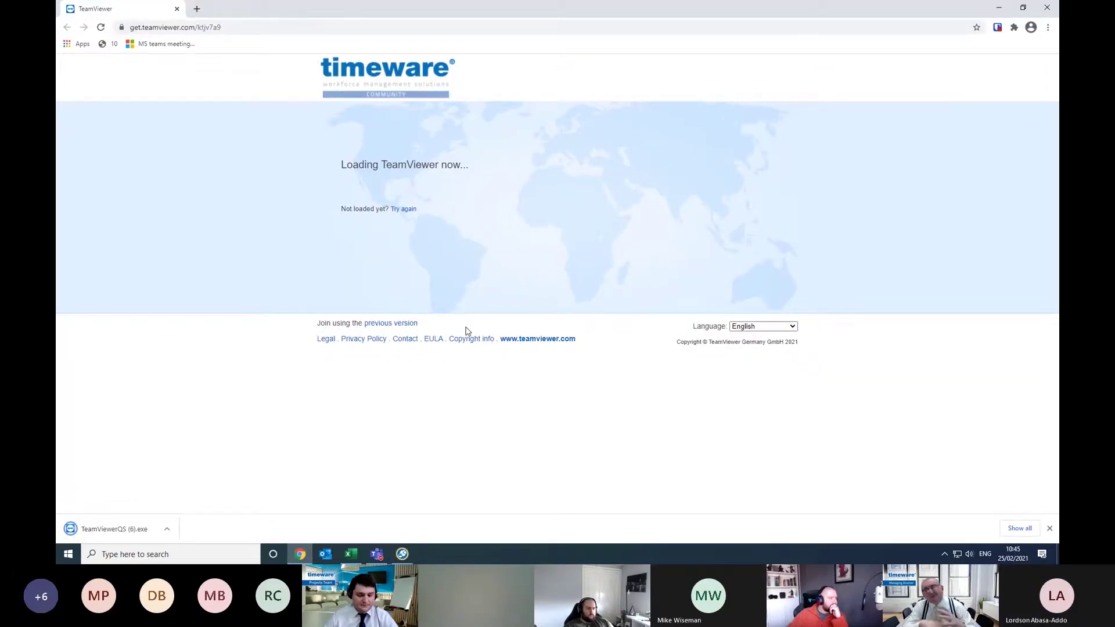
click(1047, 8)
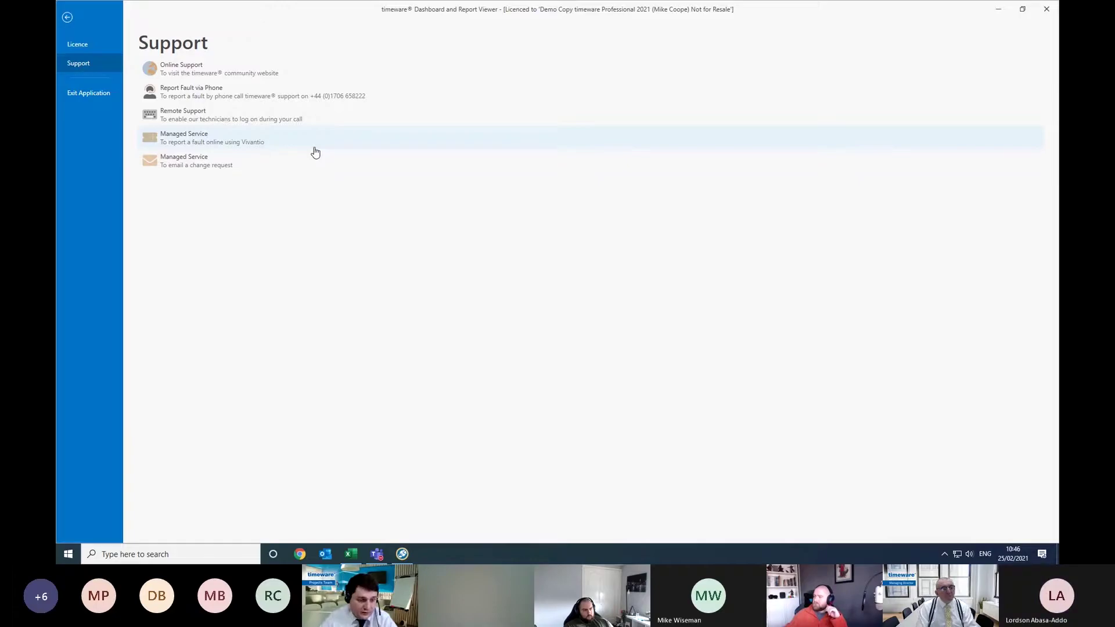
click(231, 145)
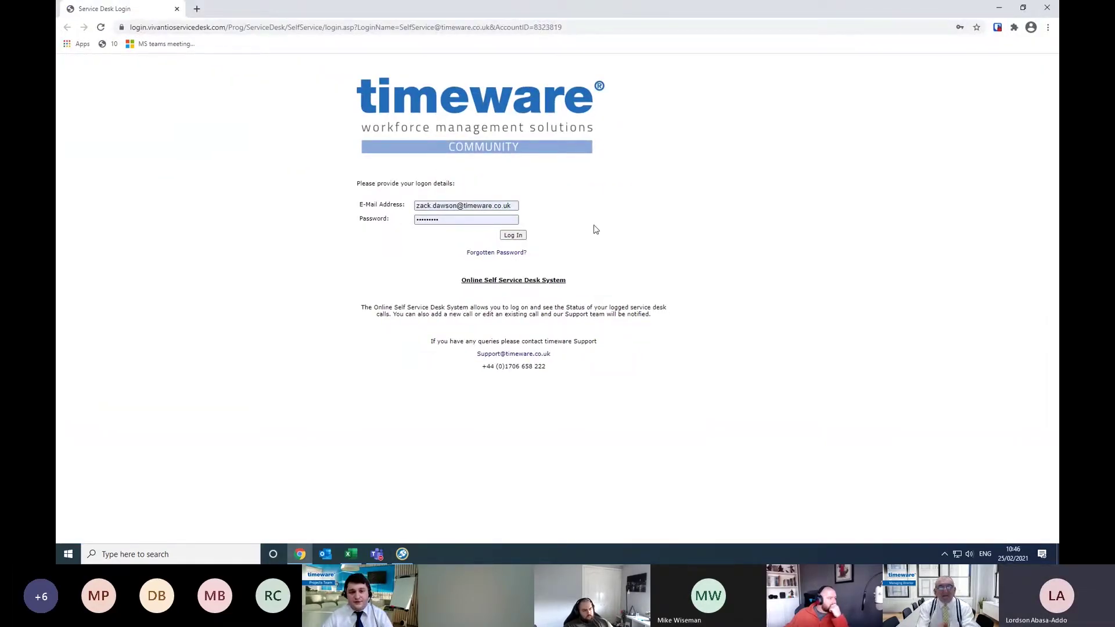
click(1046, 8)
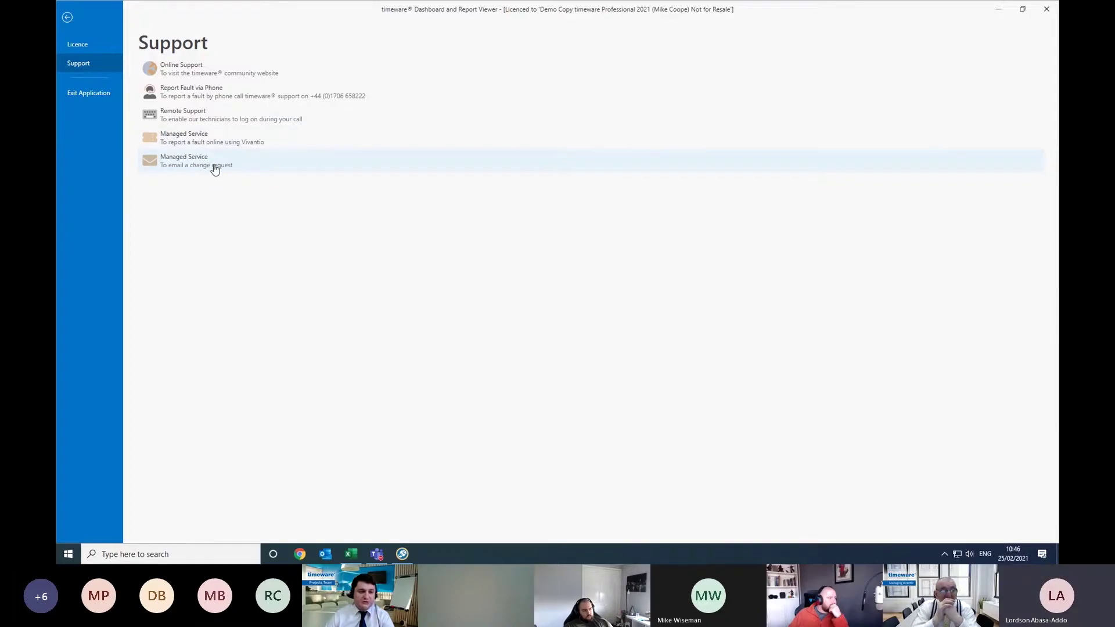
Try the Managed Service option for emailing a change request and return to the report list.
click(249, 167)
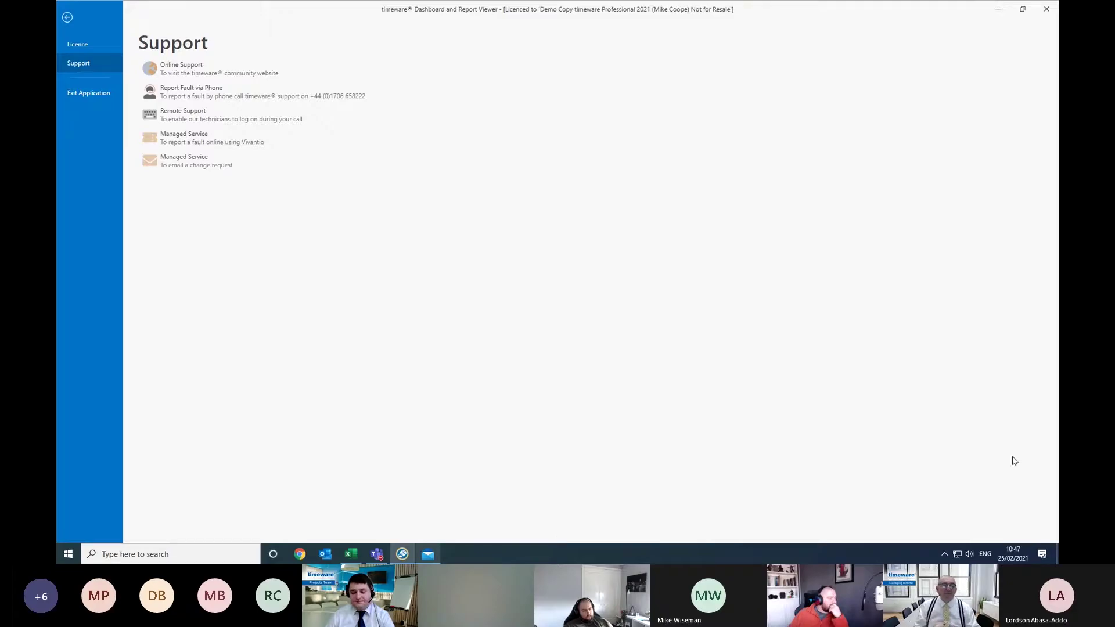
click(67, 18)
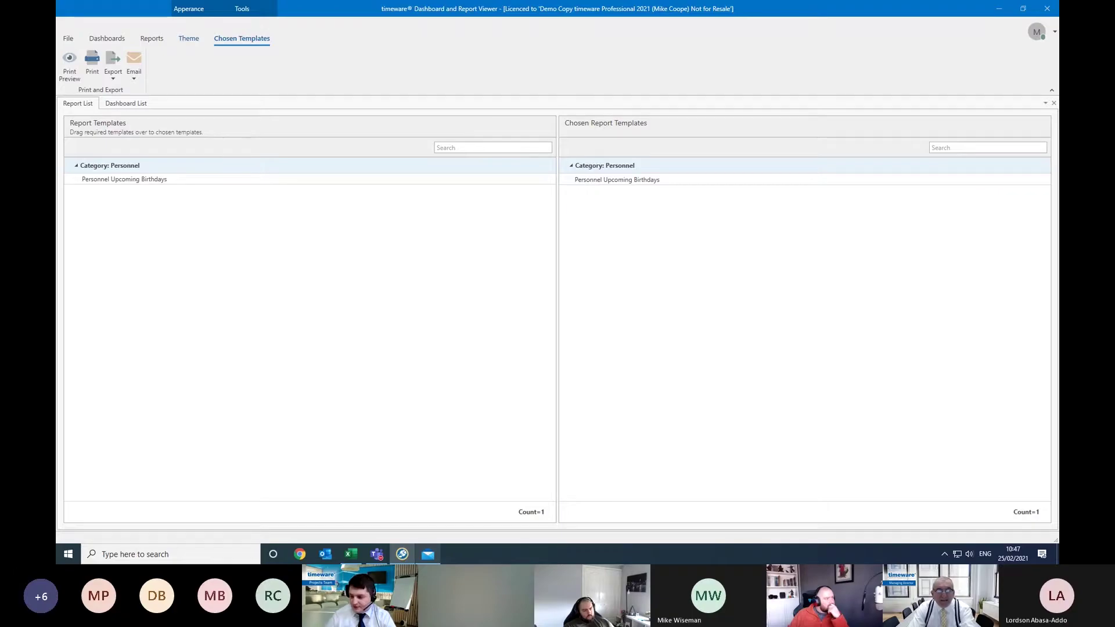
click(813, 166)
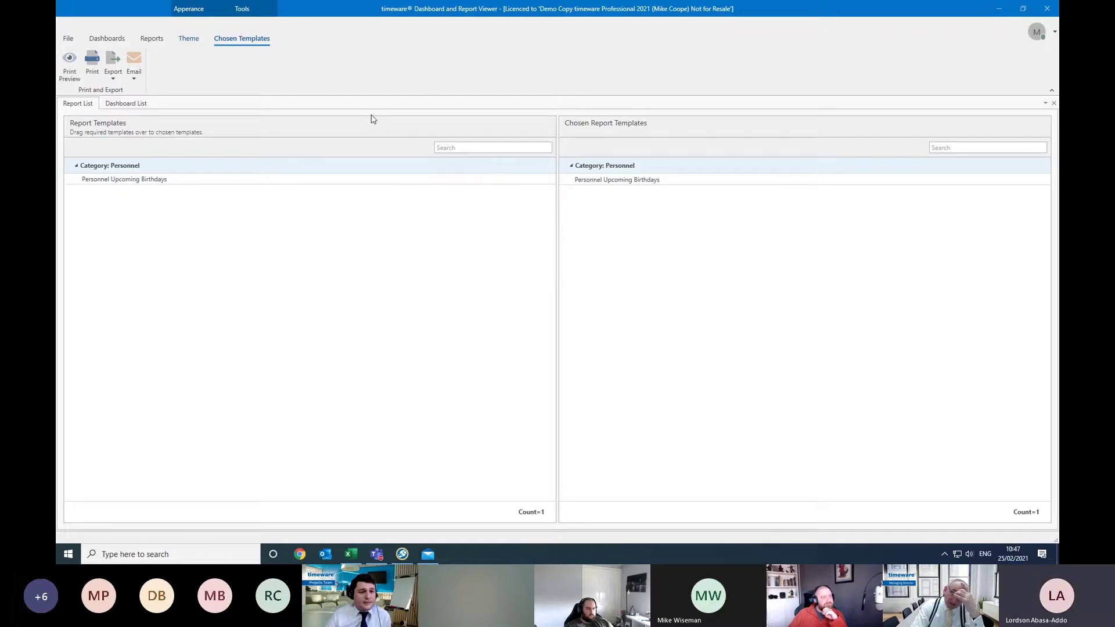
View the account details and the Change Password form, and cancel the form.
click(1042, 33)
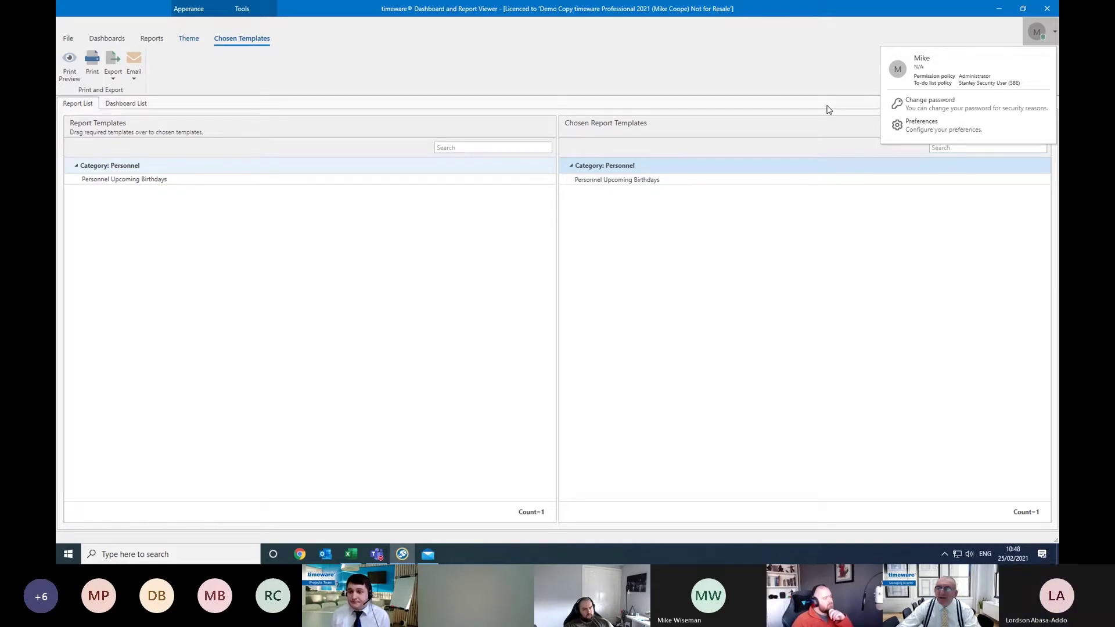
click(991, 105)
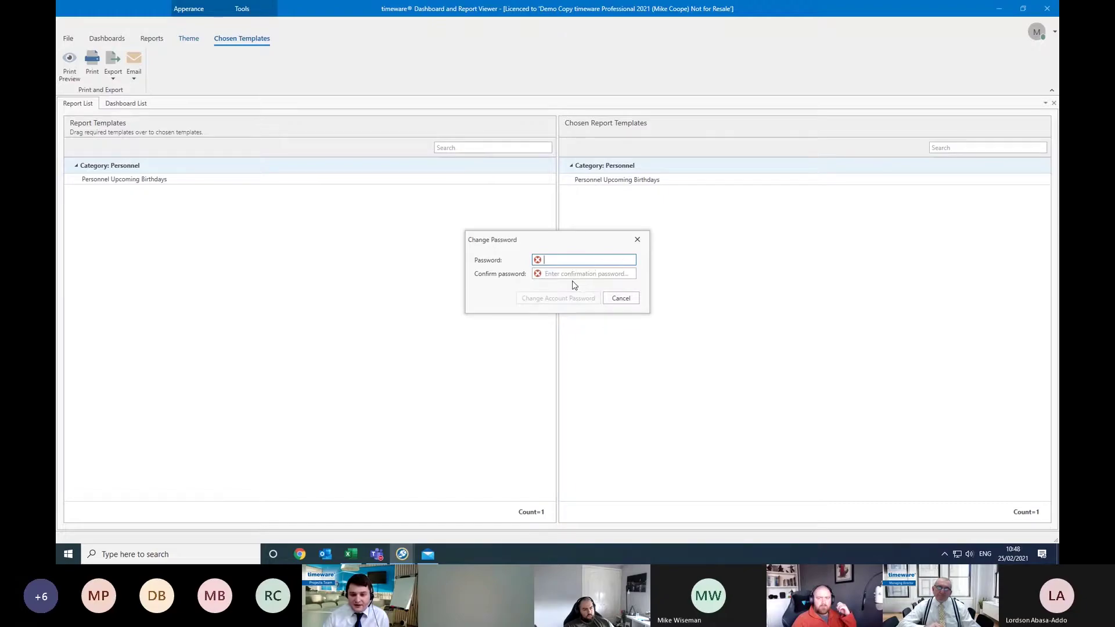
click(622, 298)
Open the account preferences and examine the reporting options for preferred document type and PDF viewer.
click(1029, 27)
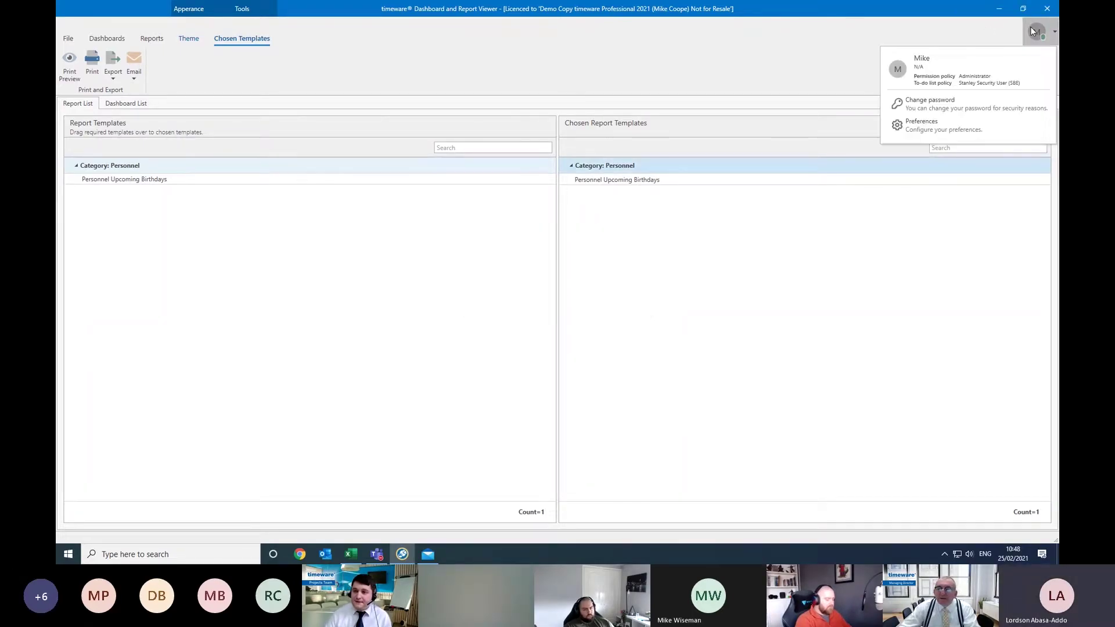
click(936, 126)
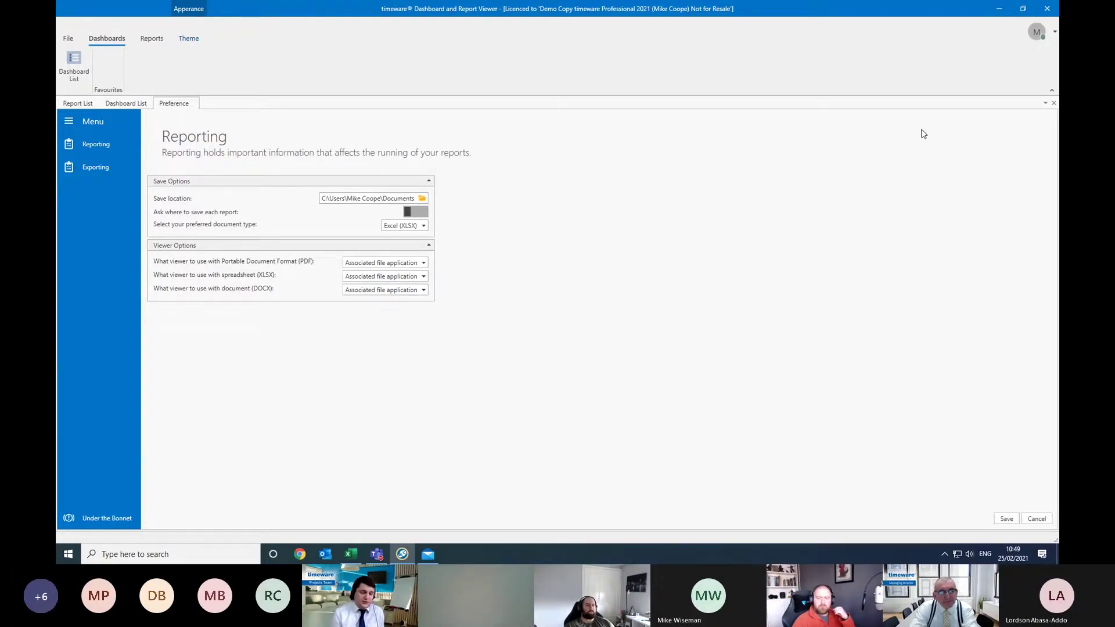
click(423, 225)
click(427, 226)
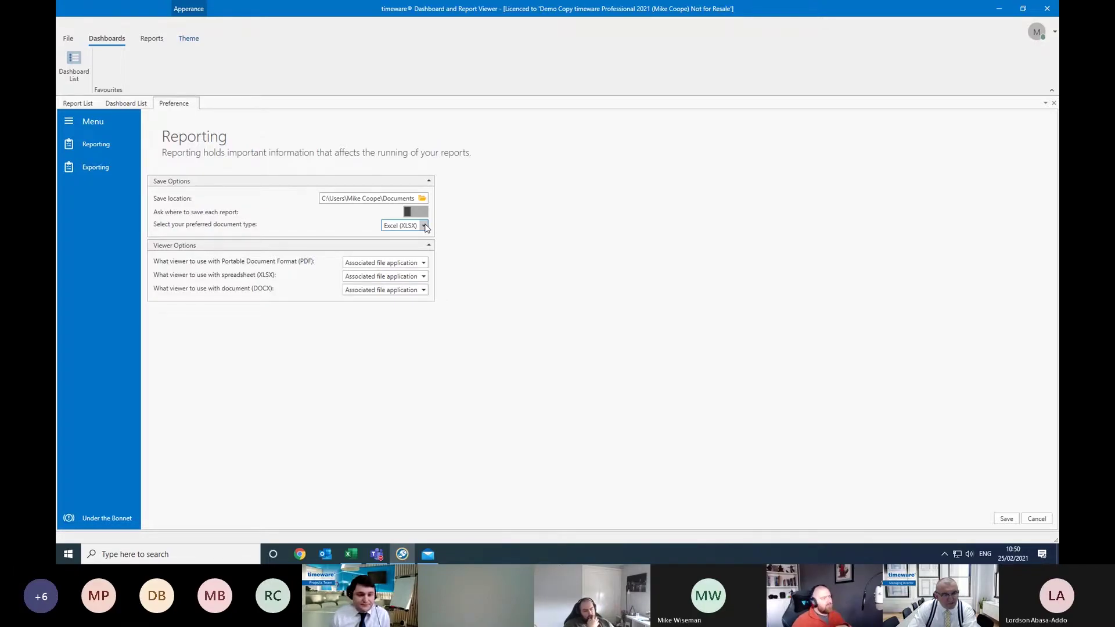
click(424, 263)
click(423, 263)
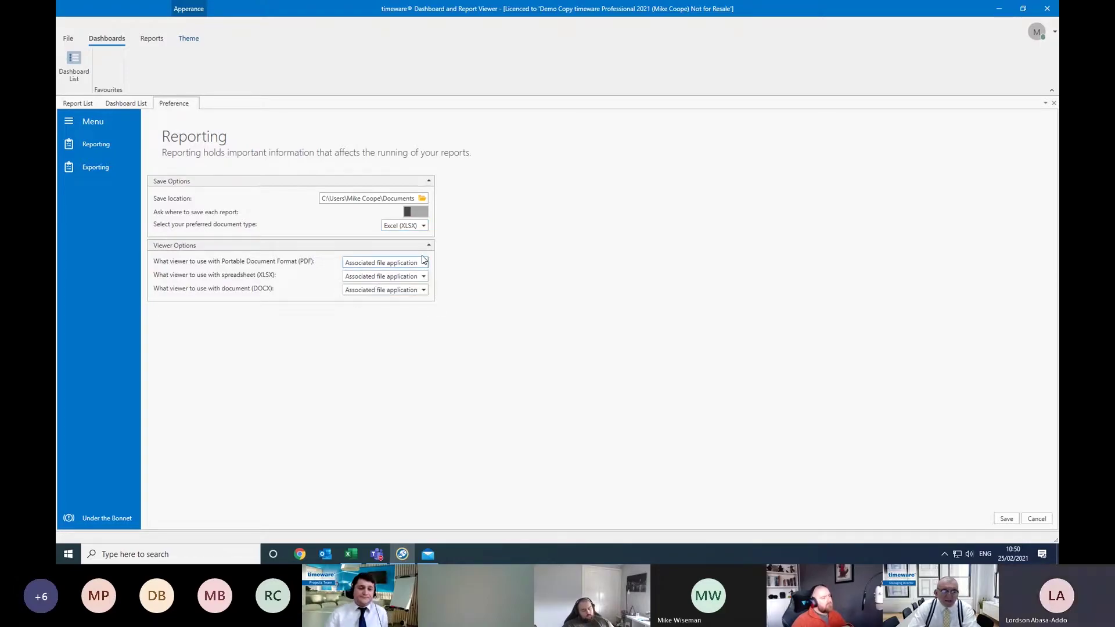
click(423, 263)
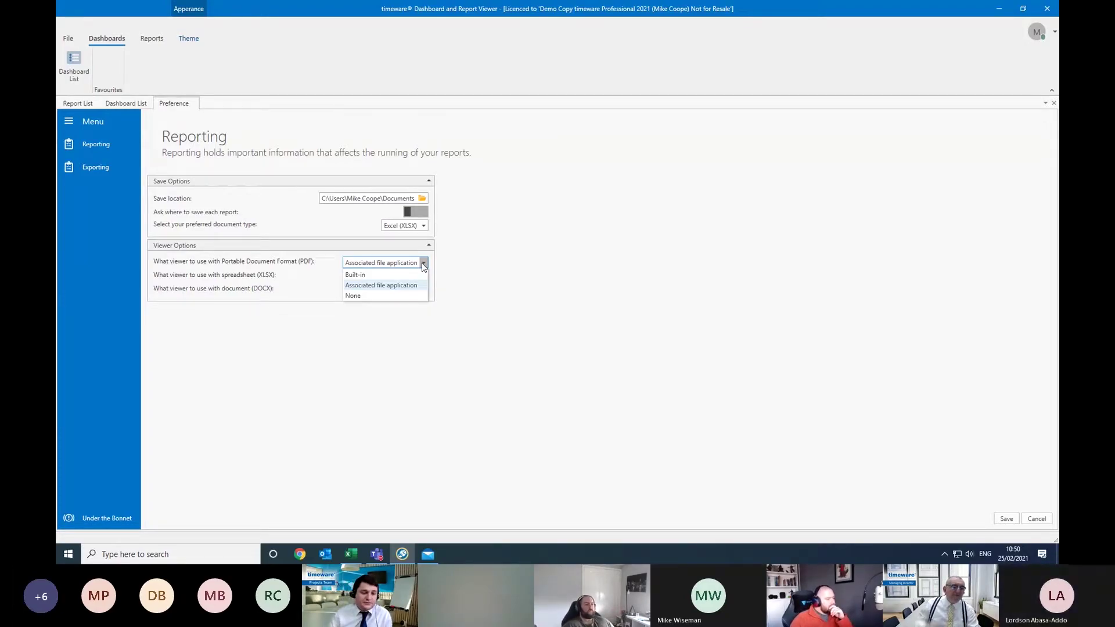
click(511, 290)
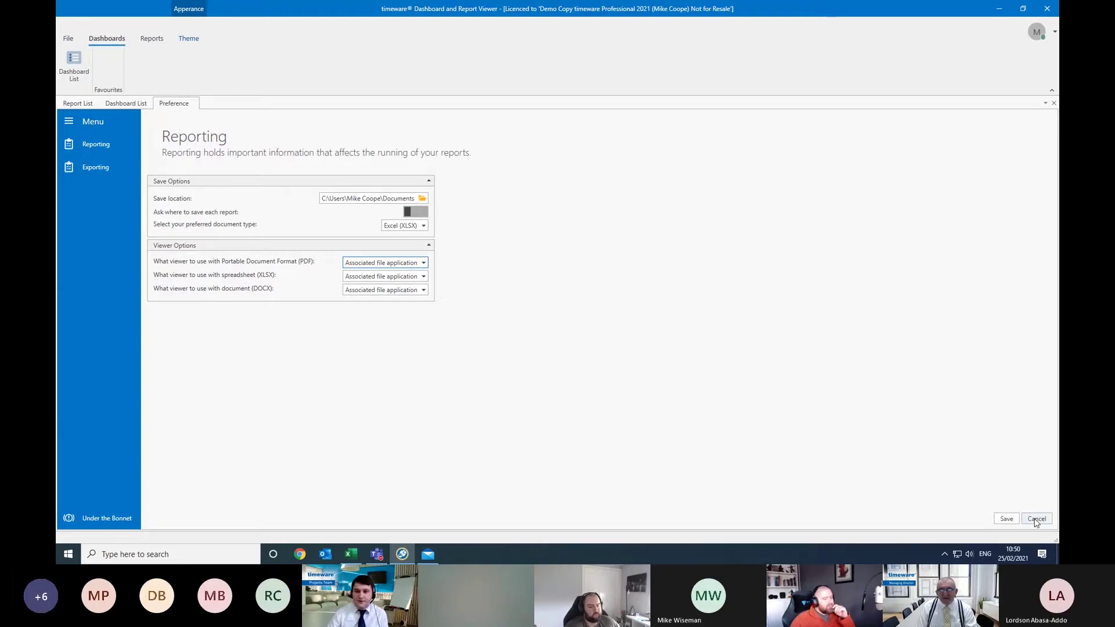
Compare the Exporting preferences with the Reporting preferences.
click(105, 166)
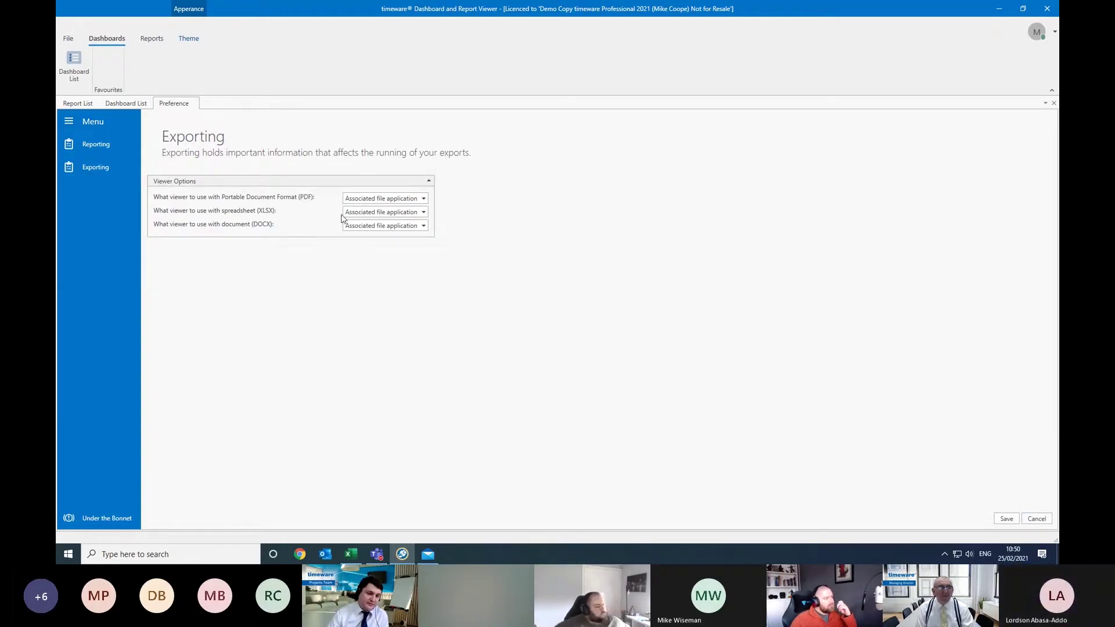
click(82, 144)
click(89, 167)
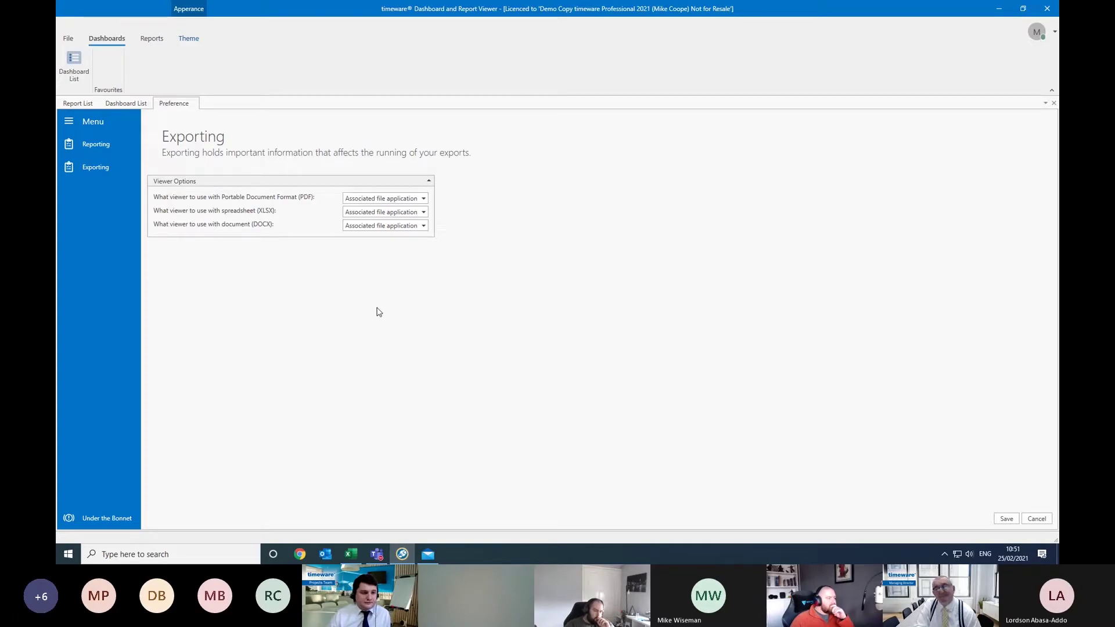
Switch between the Dashboard List and Preference pages, and close the Preference page.
right_click(189, 106)
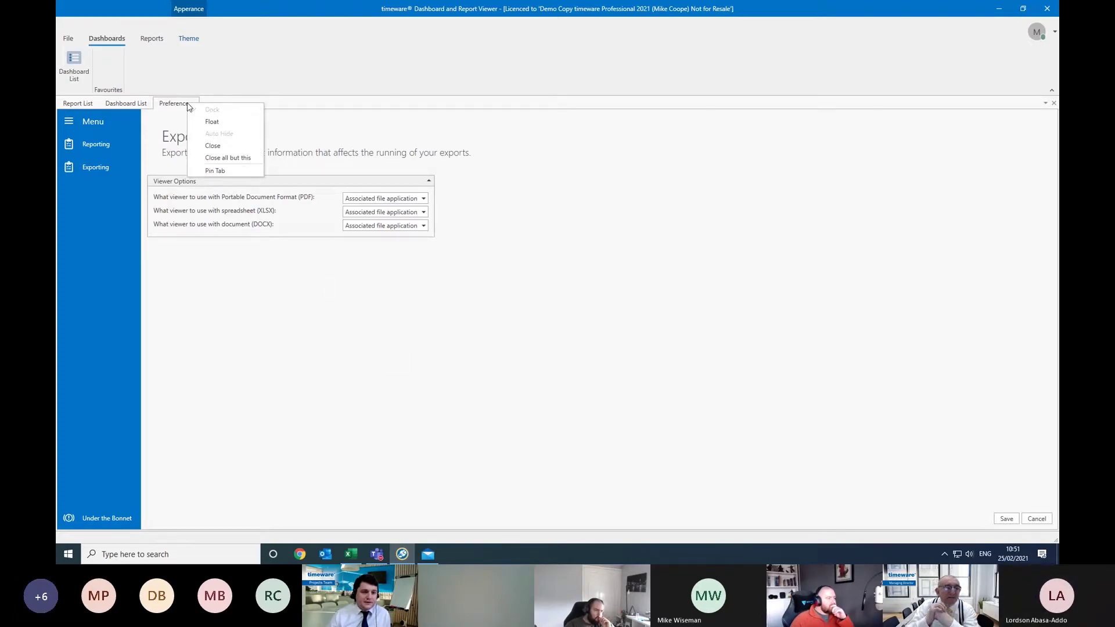
click(199, 291)
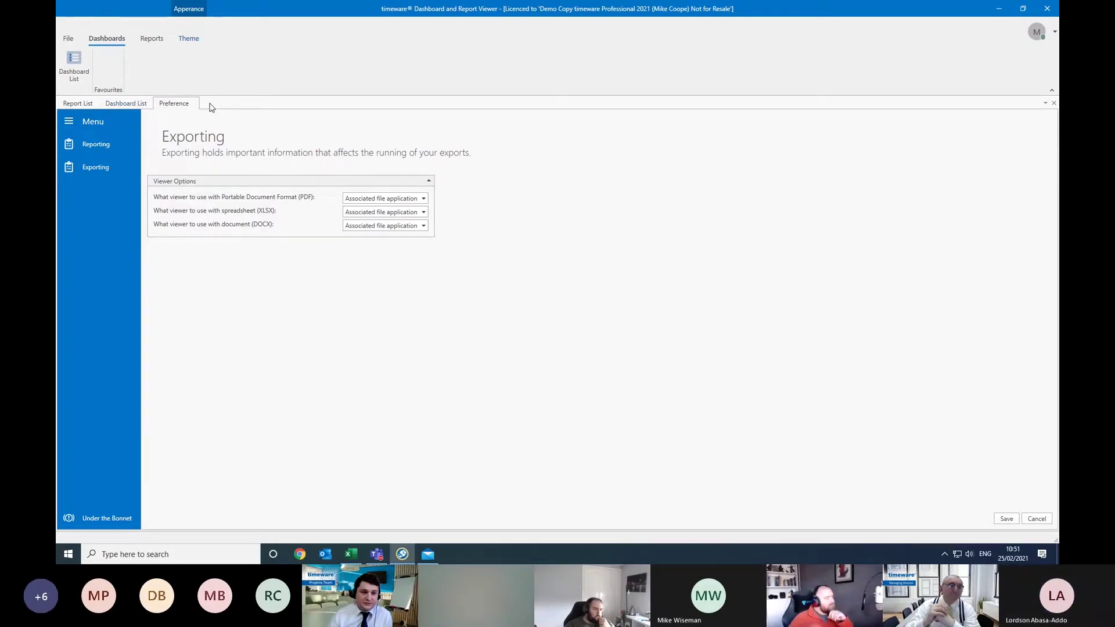
click(131, 106)
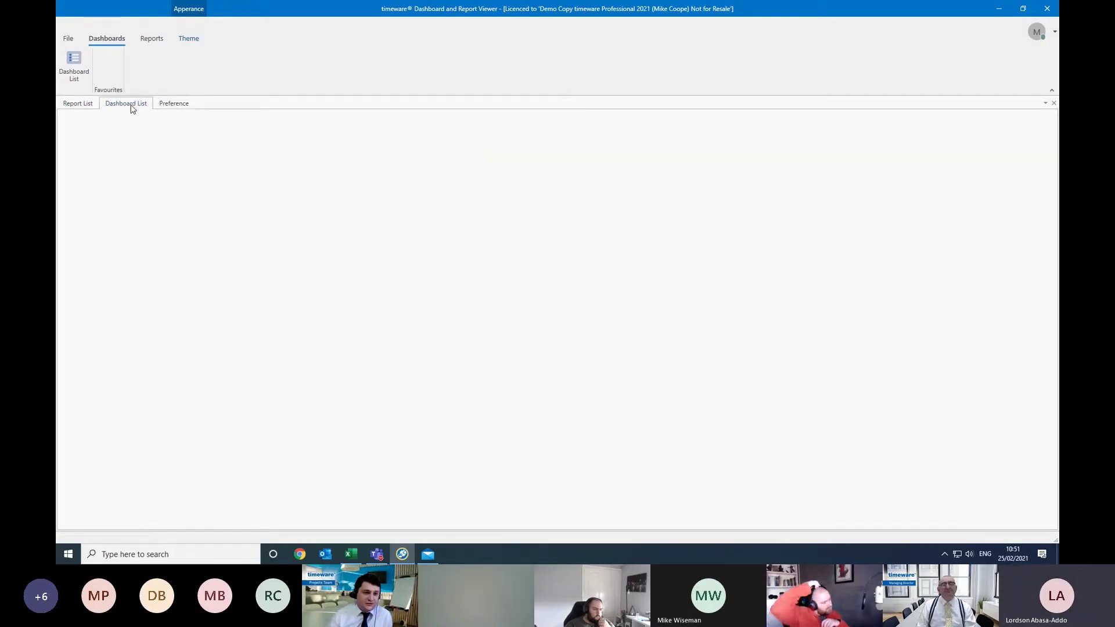
click(168, 105)
click(144, 106)
click(162, 105)
right_click(164, 107)
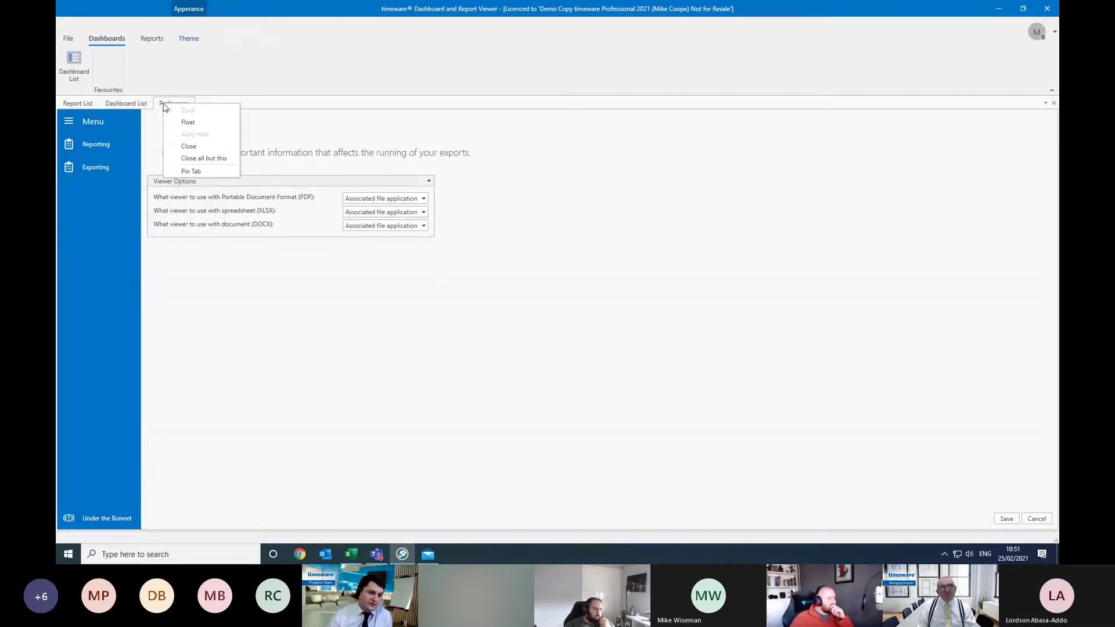
click(177, 103)
right_click(179, 104)
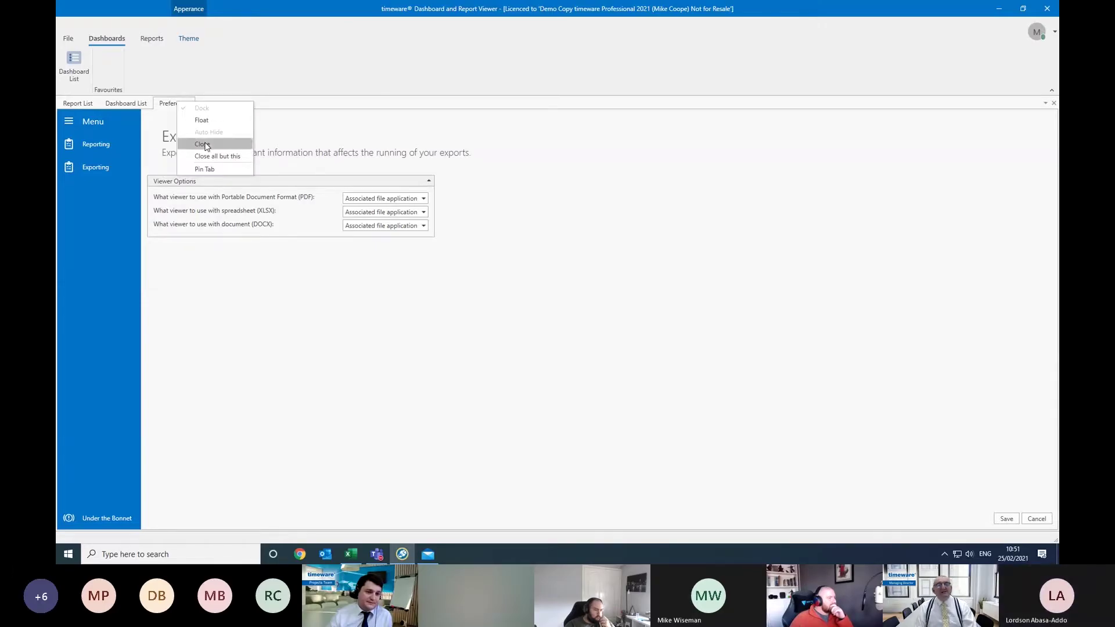
click(201, 146)
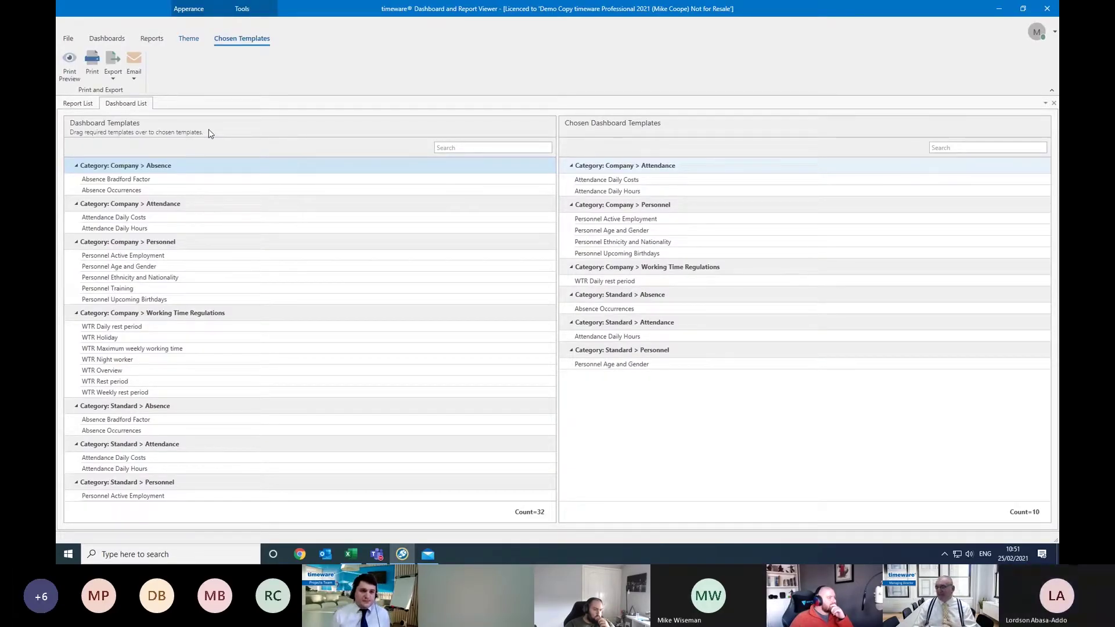
Change the application theme to Visual Studio 2017 Dark.
click(197, 42)
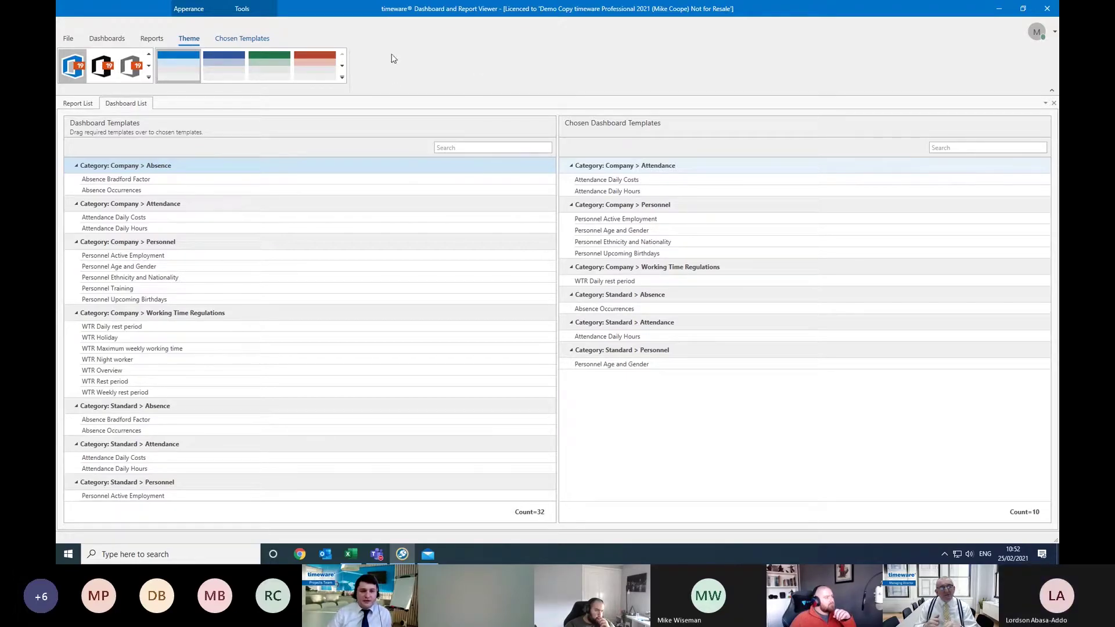
click(148, 79)
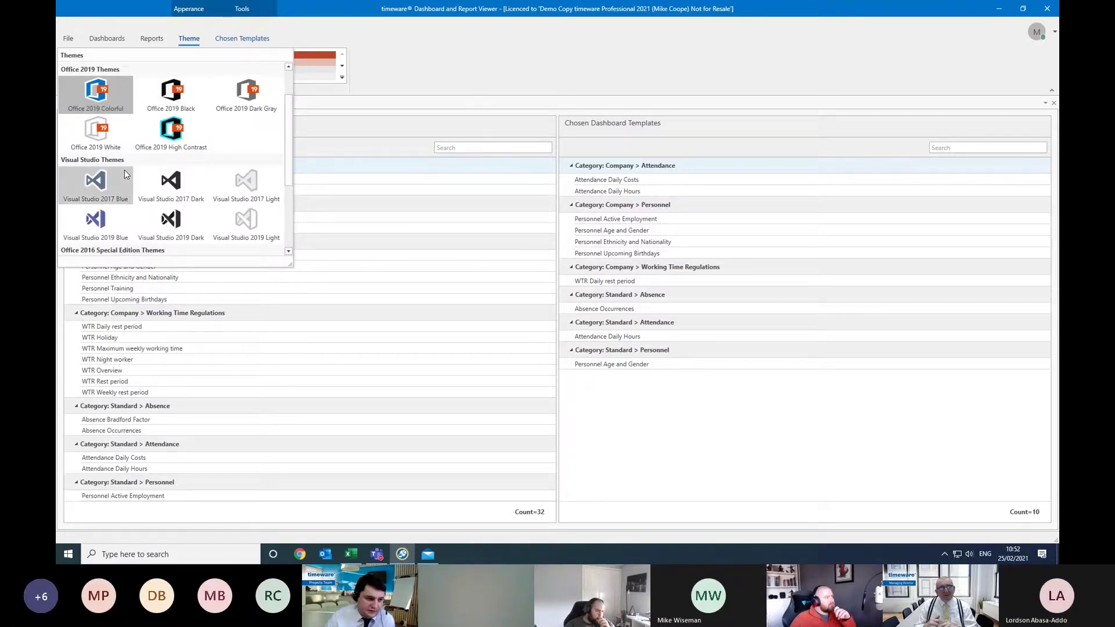
click(166, 185)
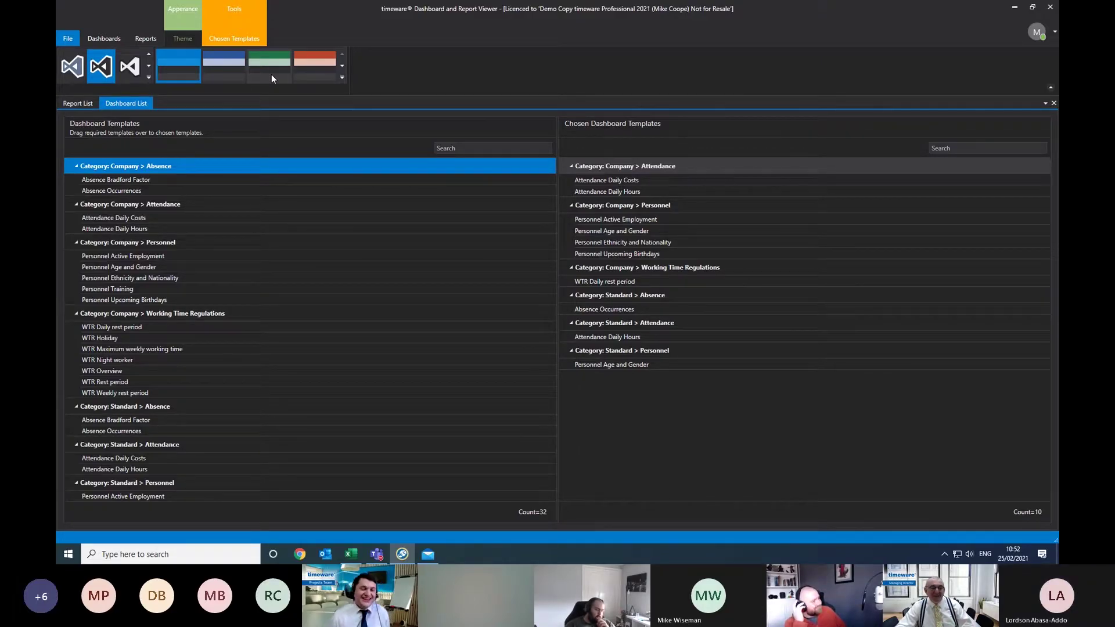
Try the Visual Studio 2019 Blue theme with its brown colour palette.
click(149, 76)
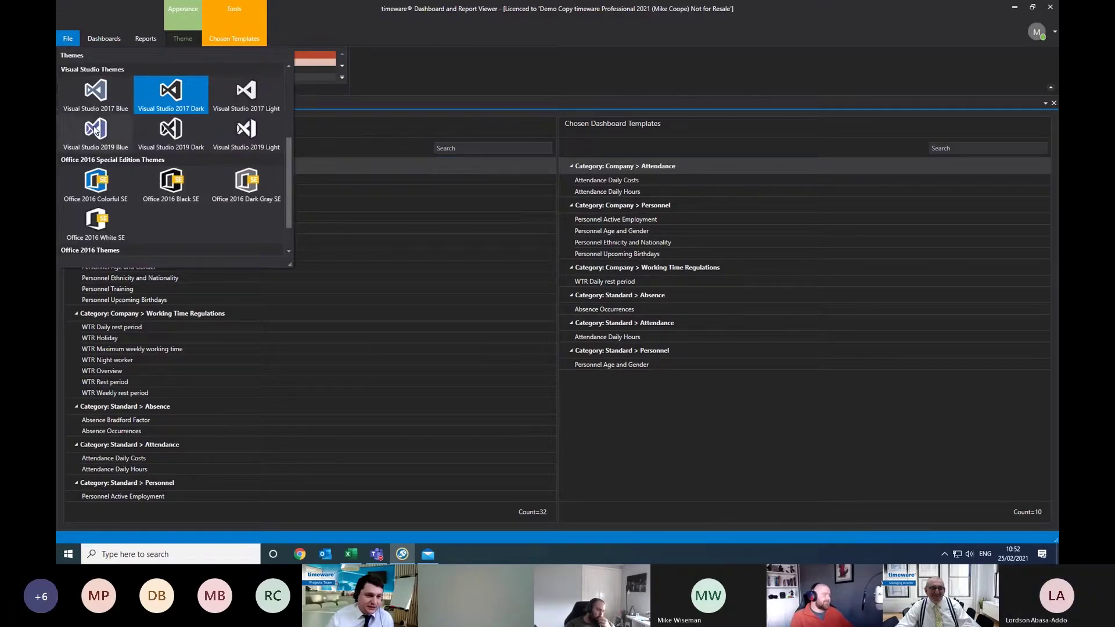
click(291, 76)
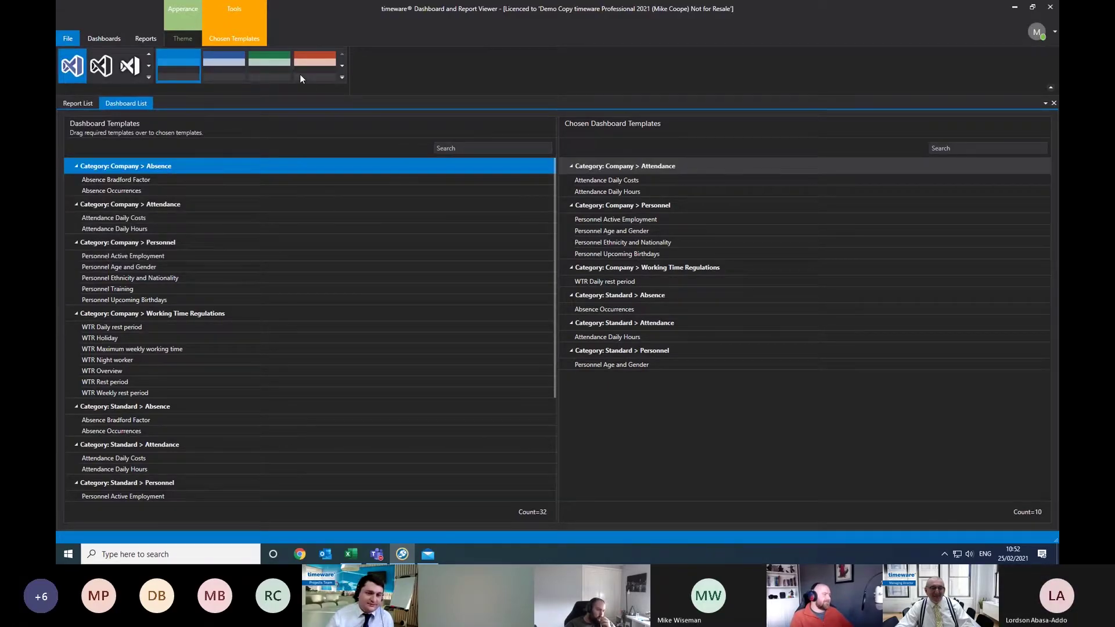
click(299, 74)
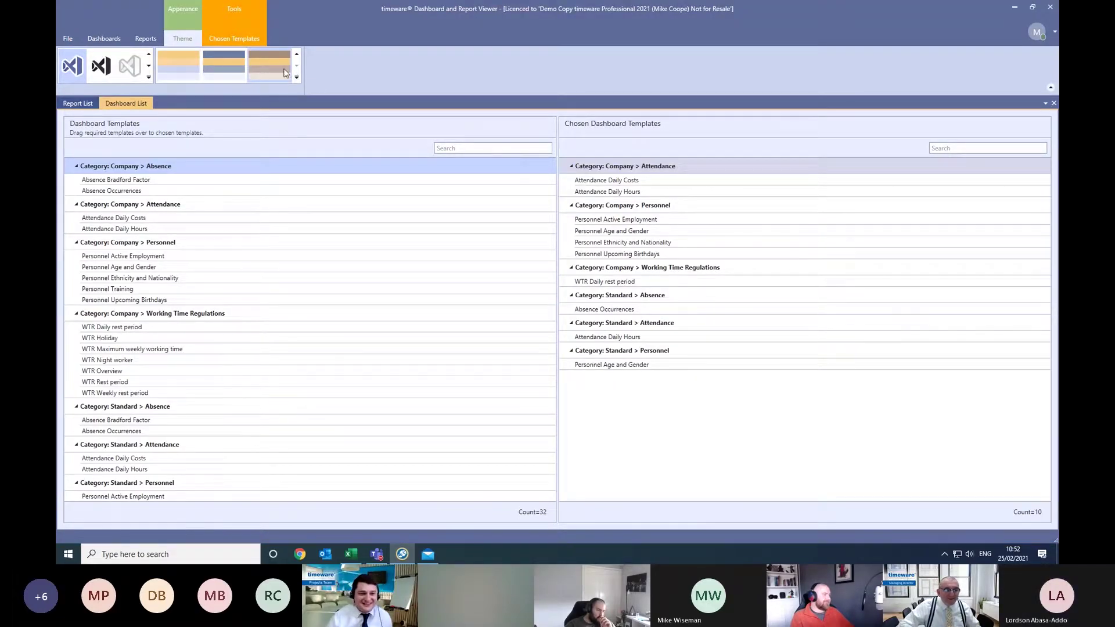
click(284, 70)
Change the application theme to Office 2019 Colorful.
click(148, 77)
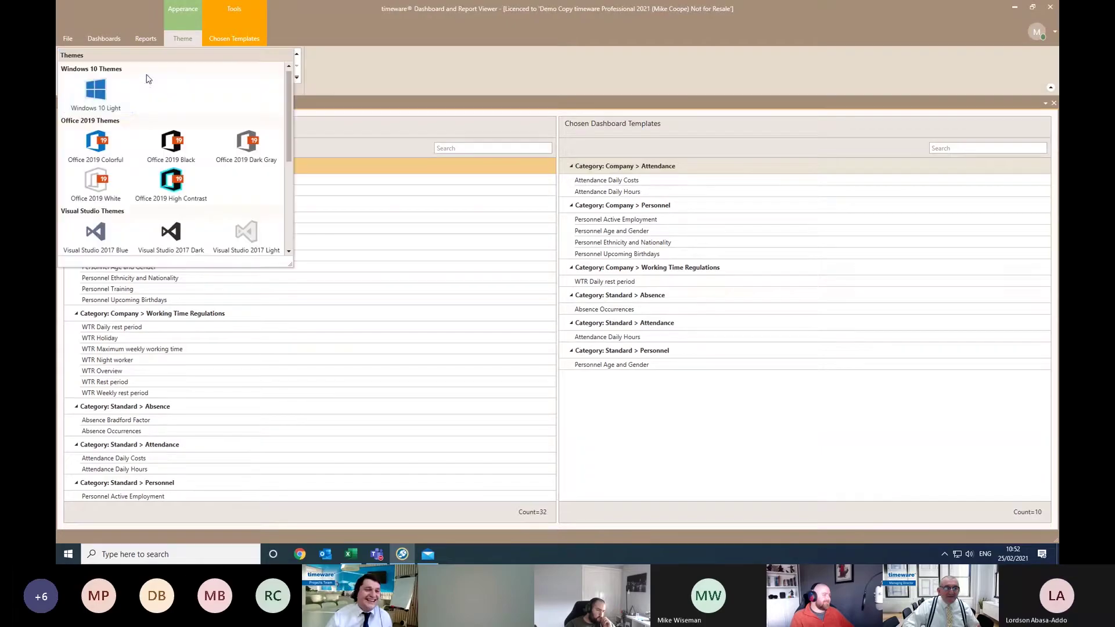
click(93, 144)
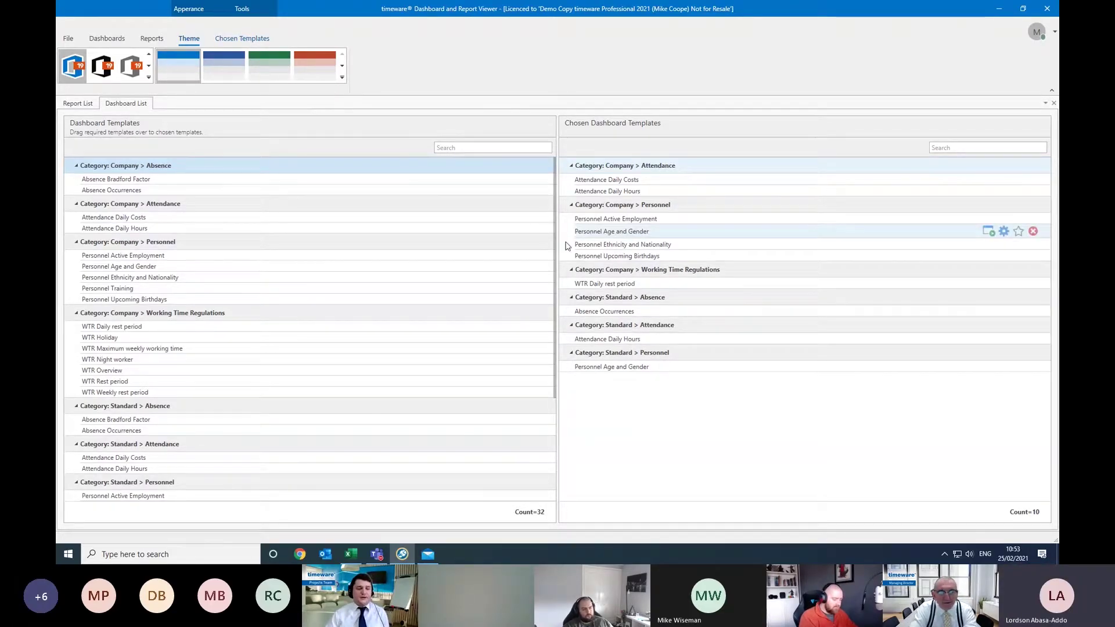
Close both the Report List and the Dashboard List pages.
right_click(68, 105)
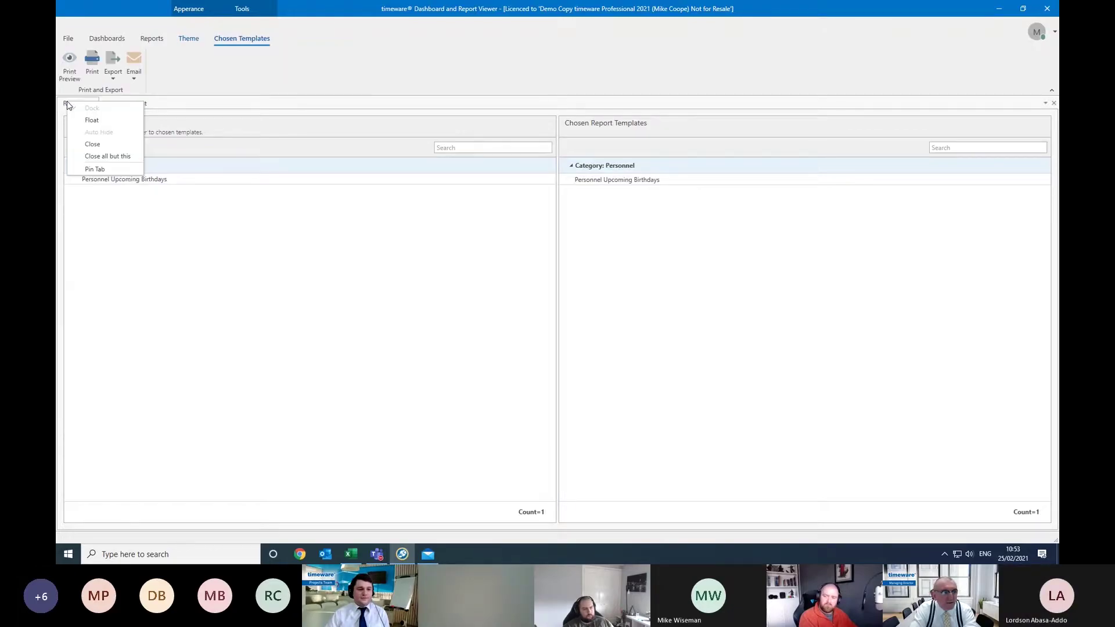
click(92, 144)
right_click(96, 111)
click(122, 150)
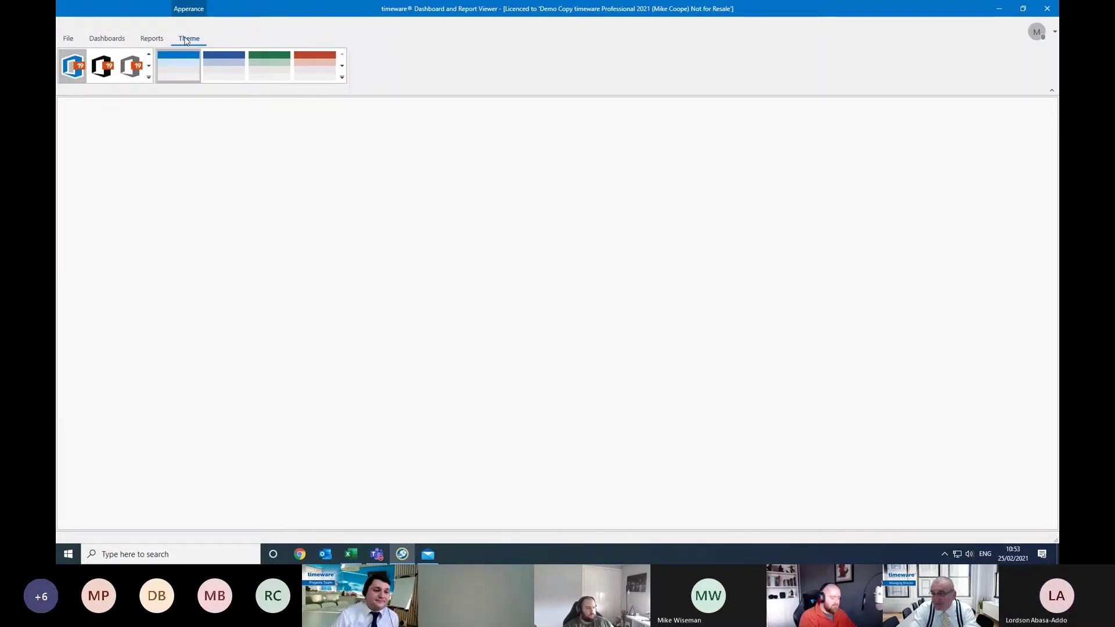
Reopen the Dashboard List and look through the available dashboard templates.
click(128, 36)
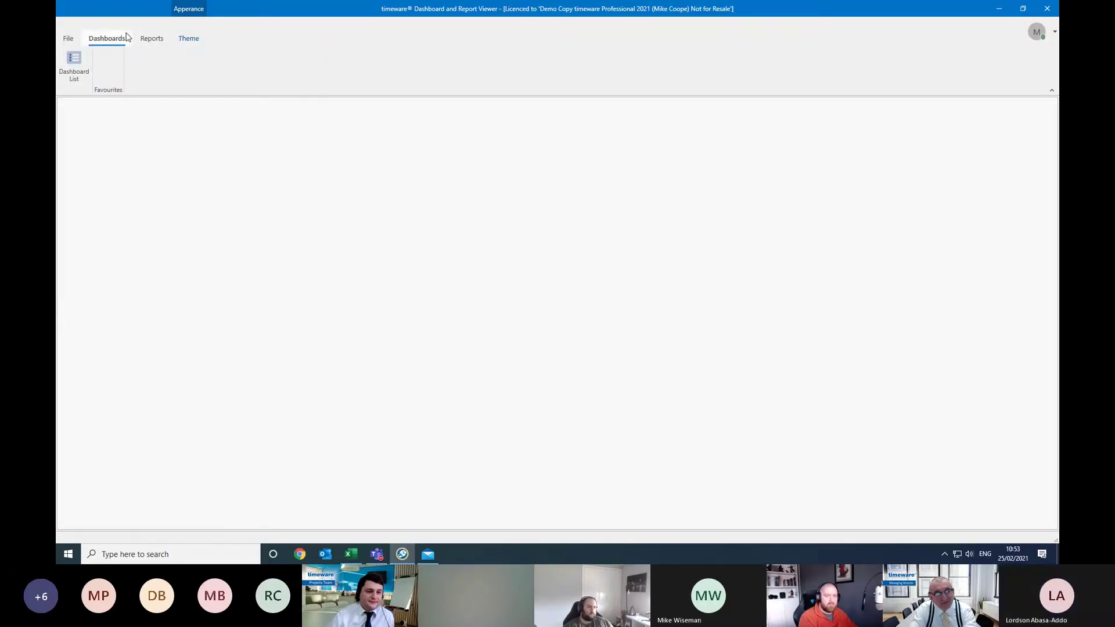
click(85, 68)
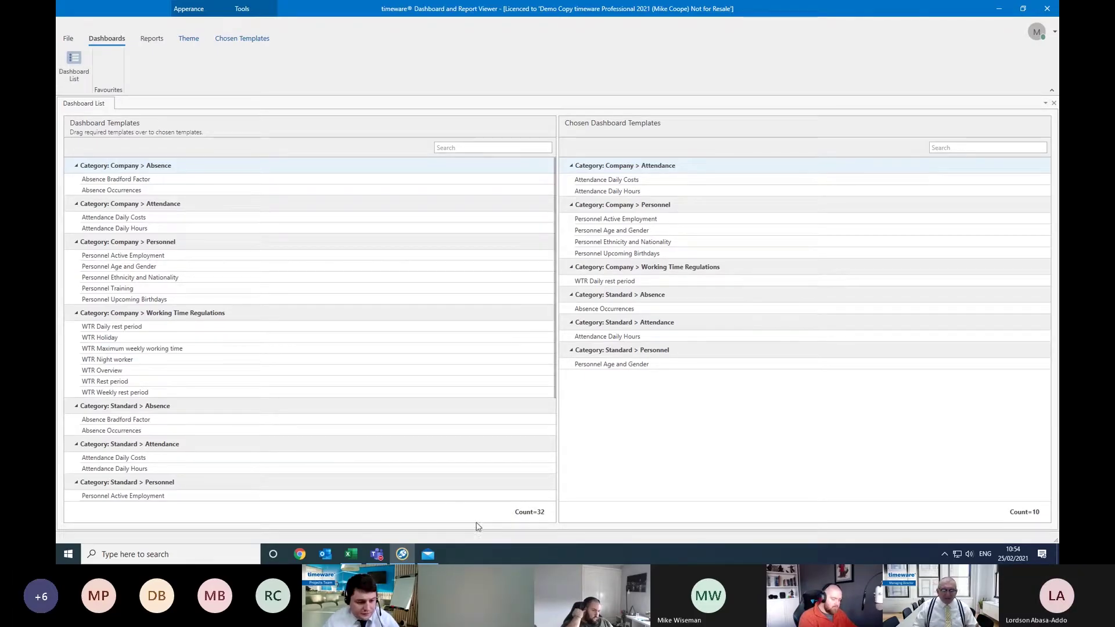
scroll(511, 520, down, 2)
scroll(498, 493, up, 2)
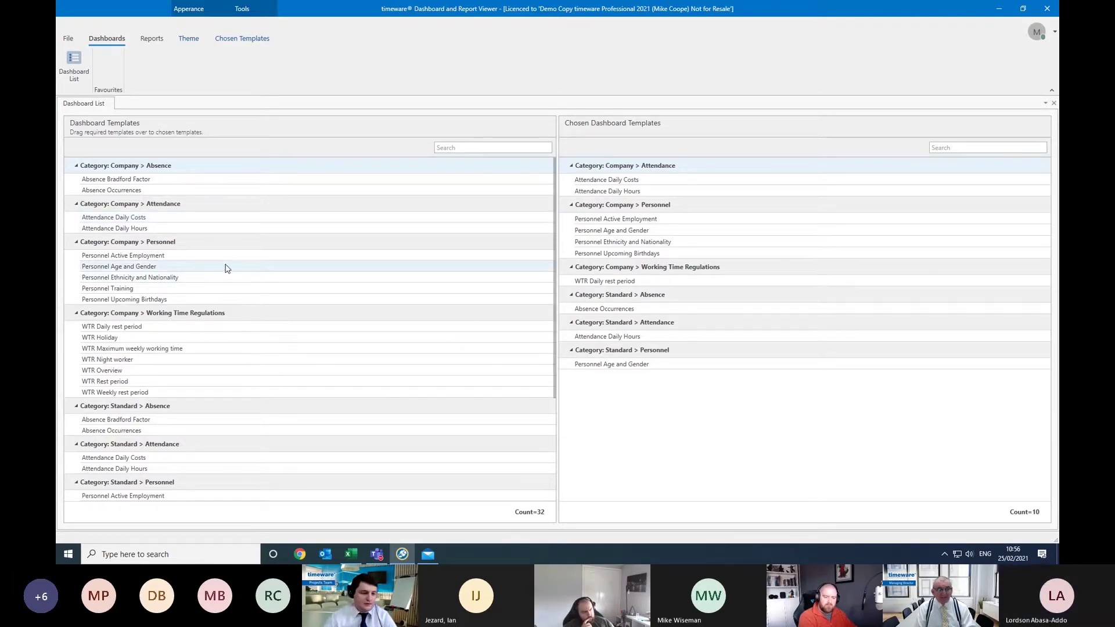
Add the Standard > Attendance template Attendance Daily Hours to the chosen dashboard templates and mark the new copy as a favourite.
scroll(221, 269, down, 1)
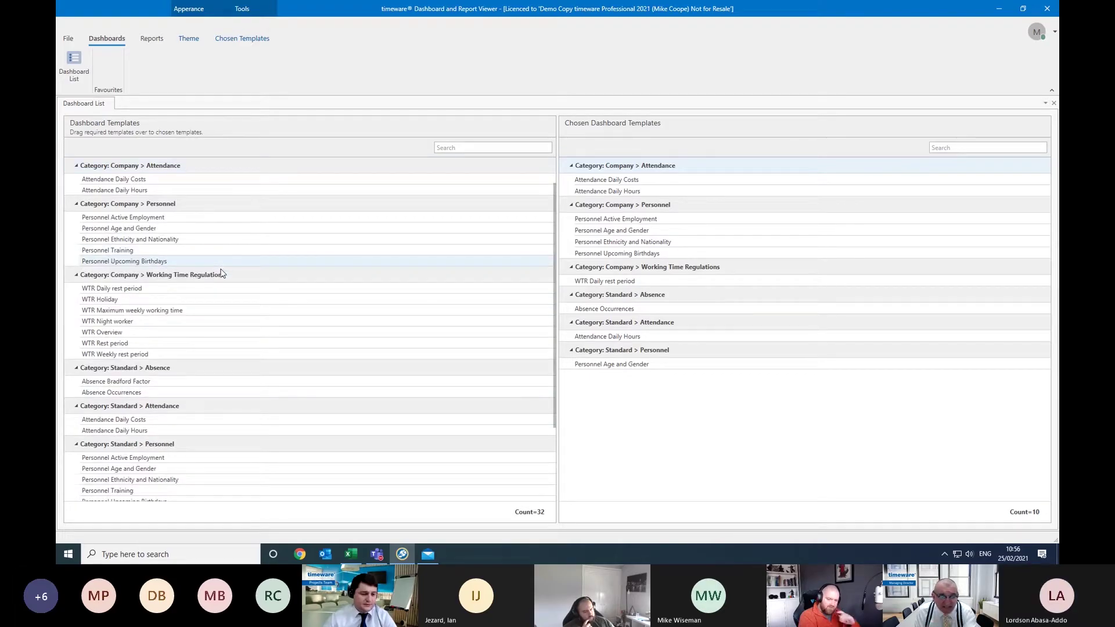
drag(196, 429, 639, 281)
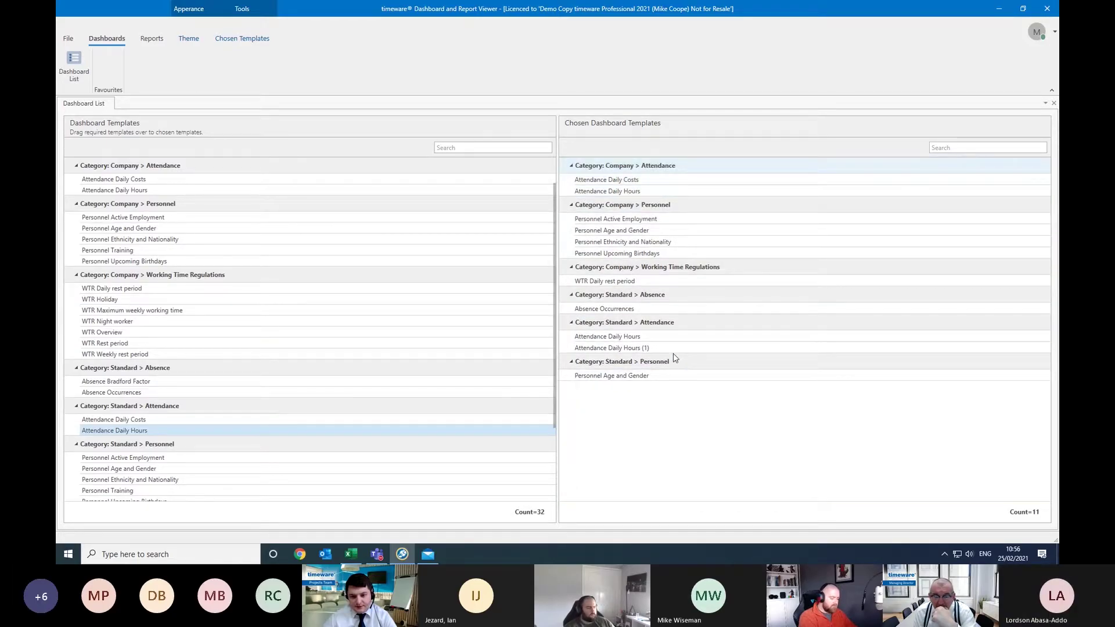
mouse_move(703, 350)
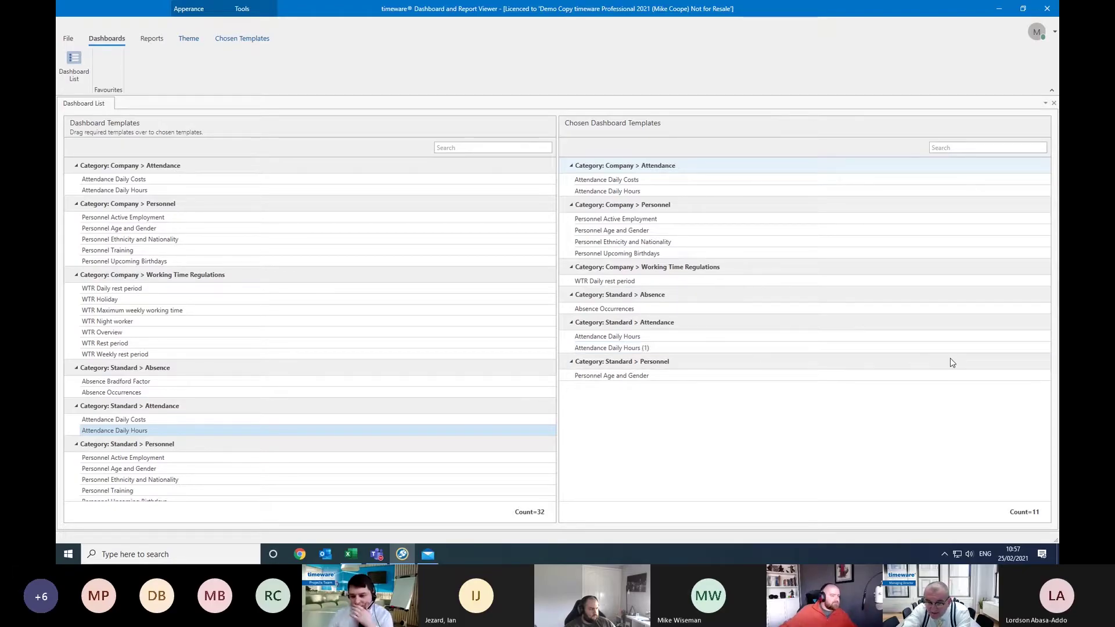
mouse_move(953, 343)
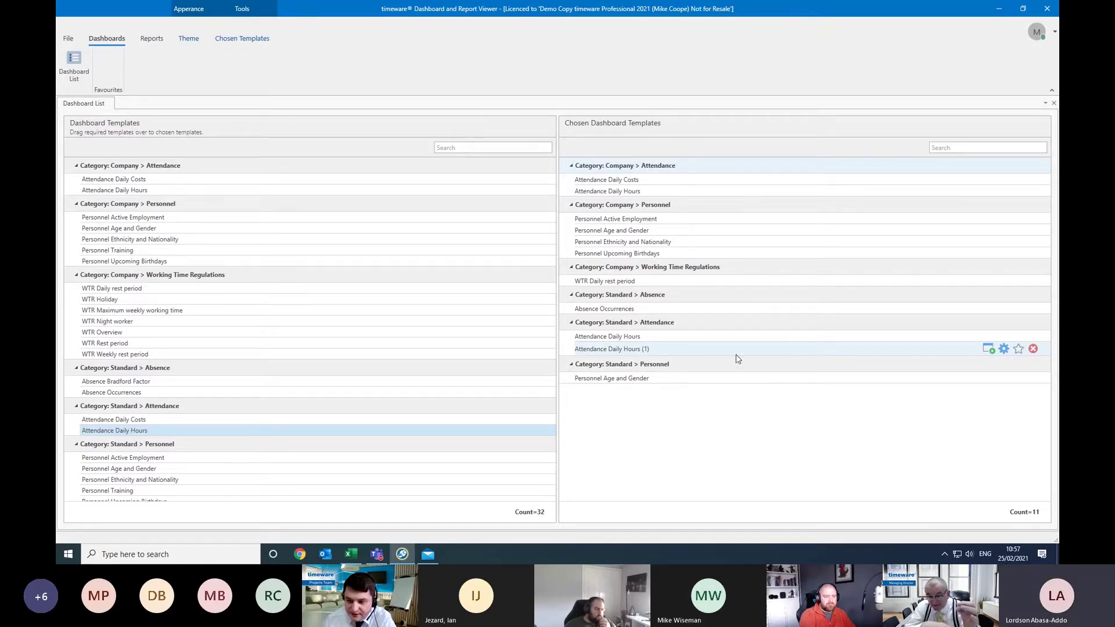
click(1018, 349)
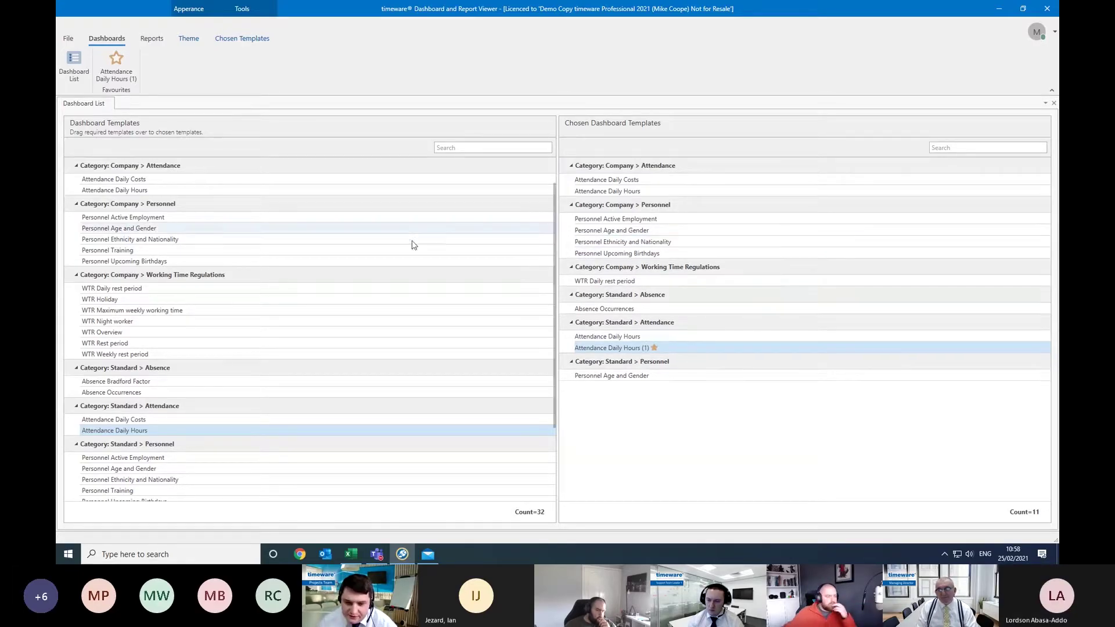
Search the dashboard templates for "att", and clear the search to list all templates again.
click(474, 146)
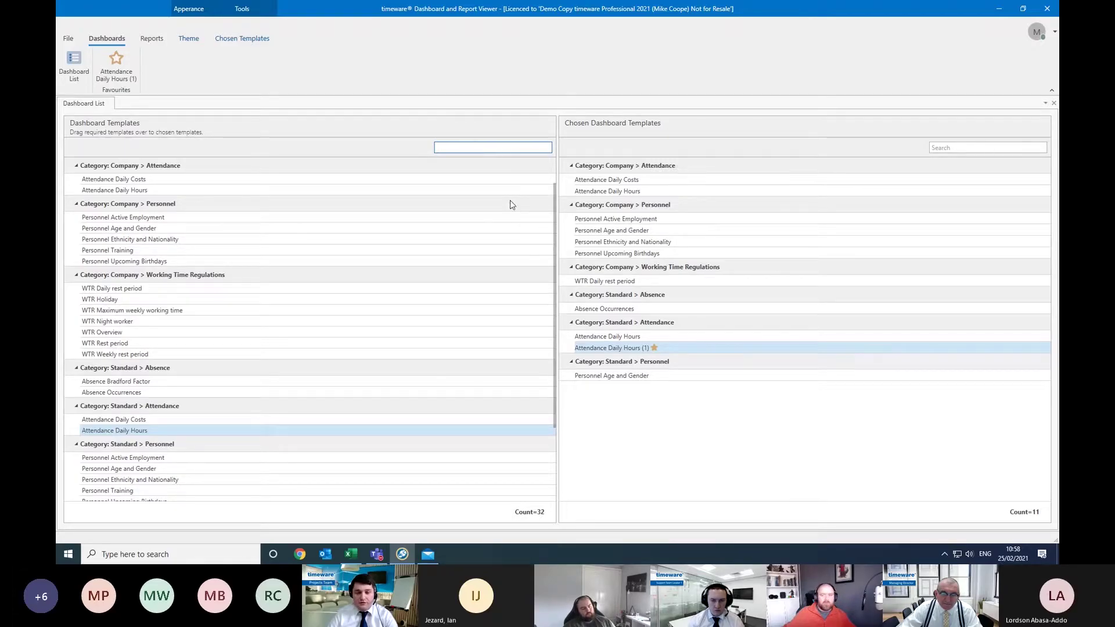
text(a)
key(BackSpace)
key(BackSpace)
key(BackSpace)
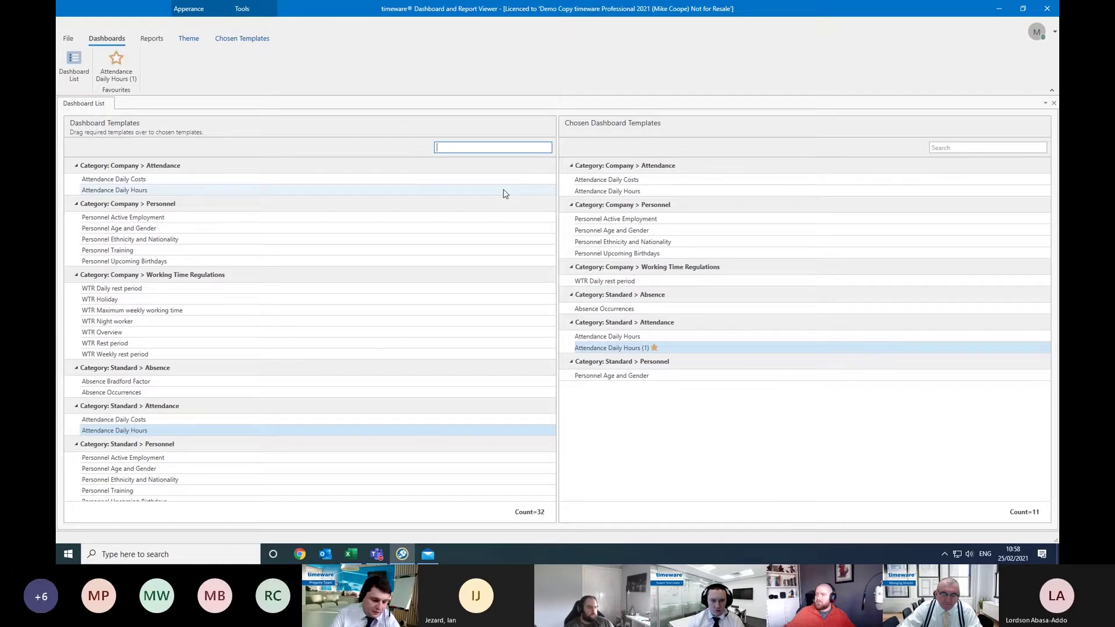
text(att)
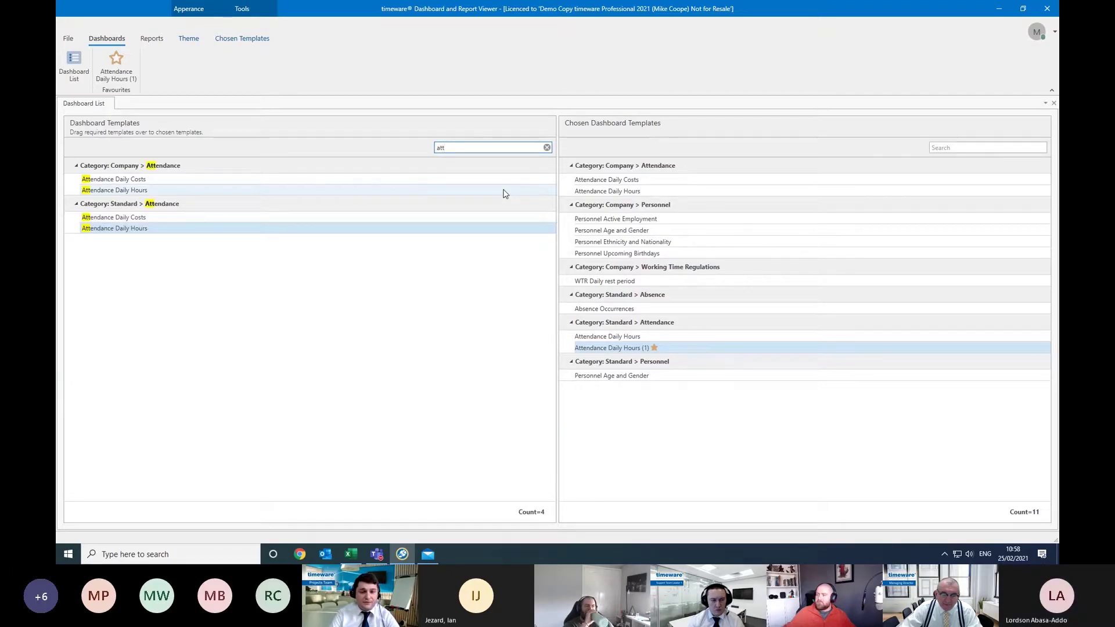
key(BackSpace)
key(BackSpace)
key(BackSpace)
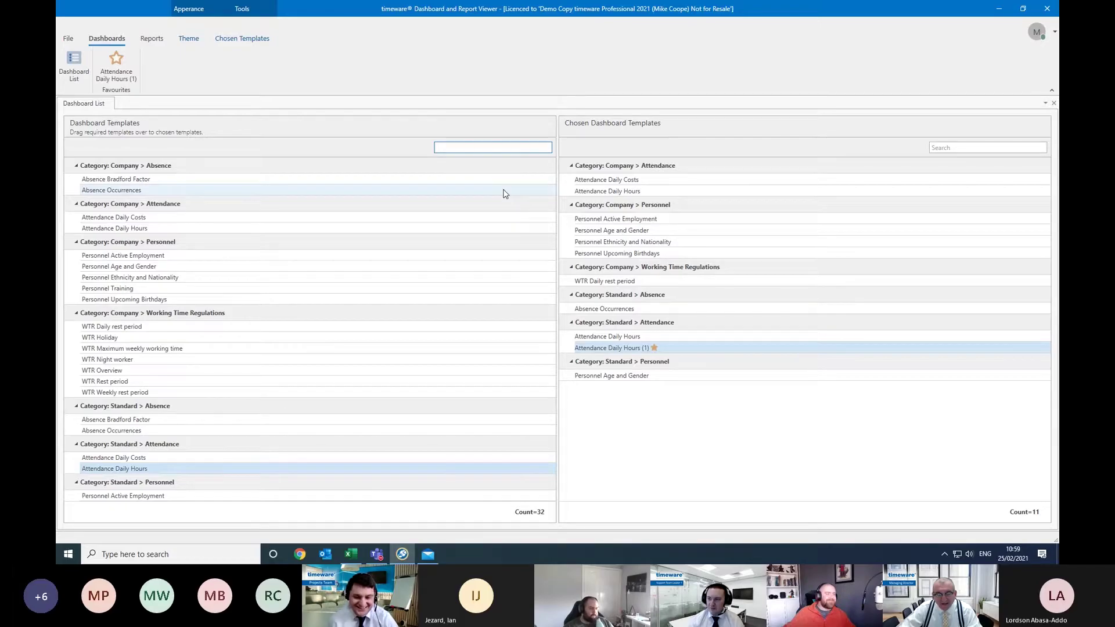
Open the properties of the favourite Attendance Daily Hours dashboard and set its date range type to Previous year.
mouse_move(871, 358)
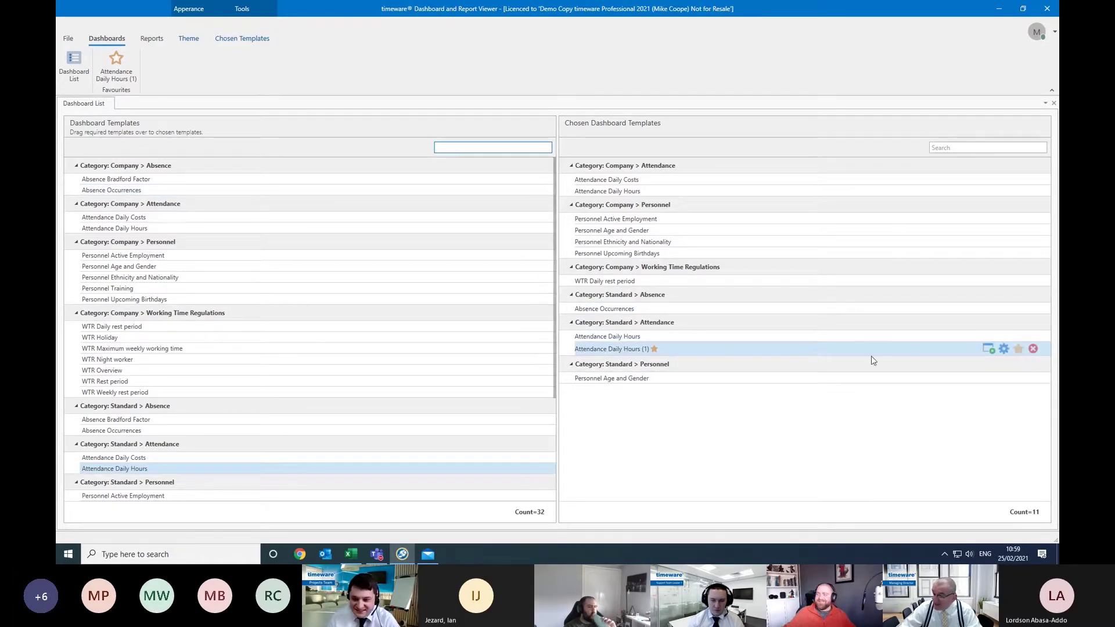
click(1002, 351)
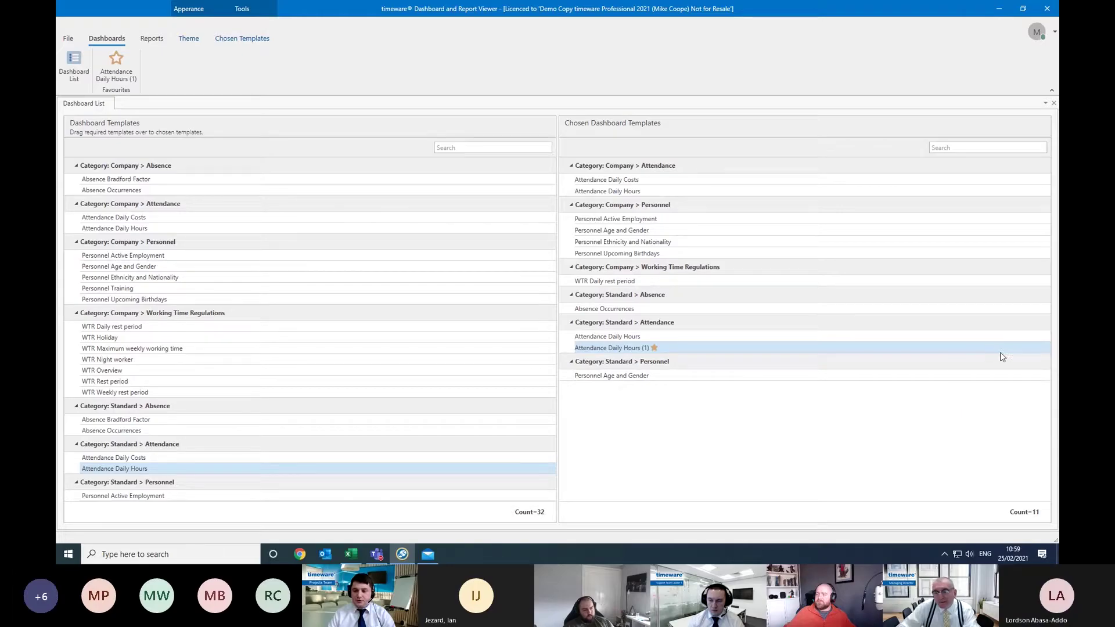
mouse_move(1003, 351)
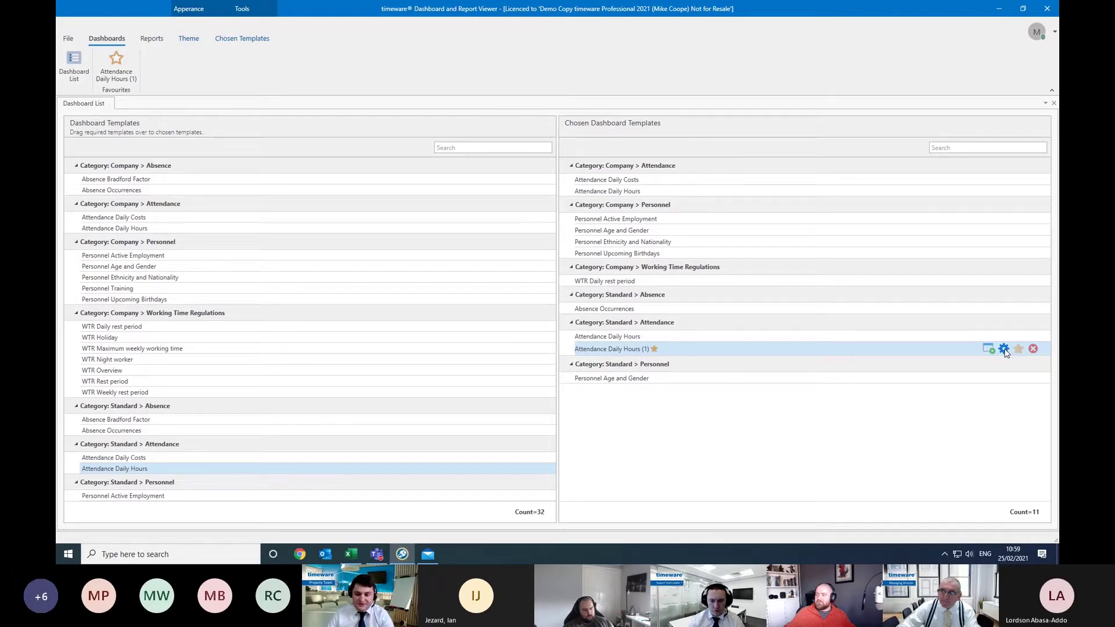
click(1004, 349)
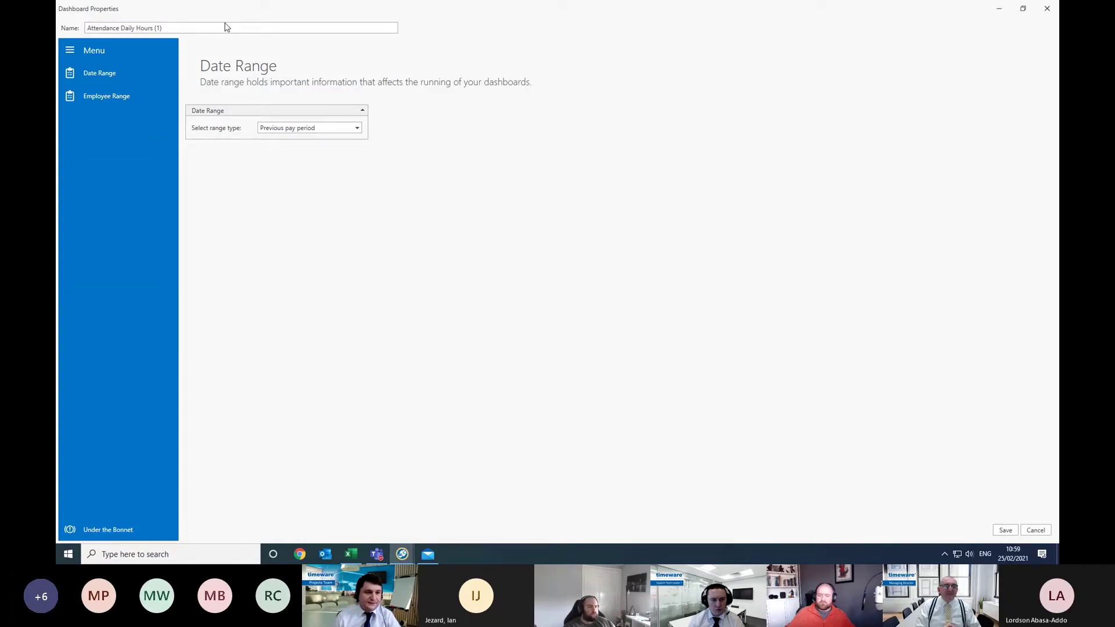
click(357, 128)
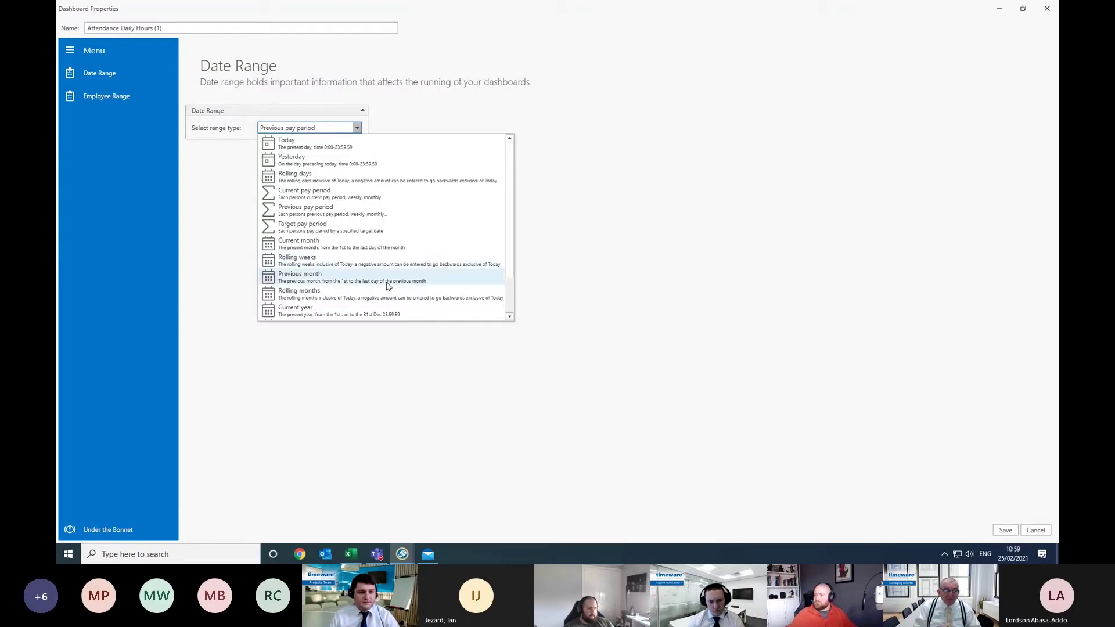
scroll(393, 302, down, 1)
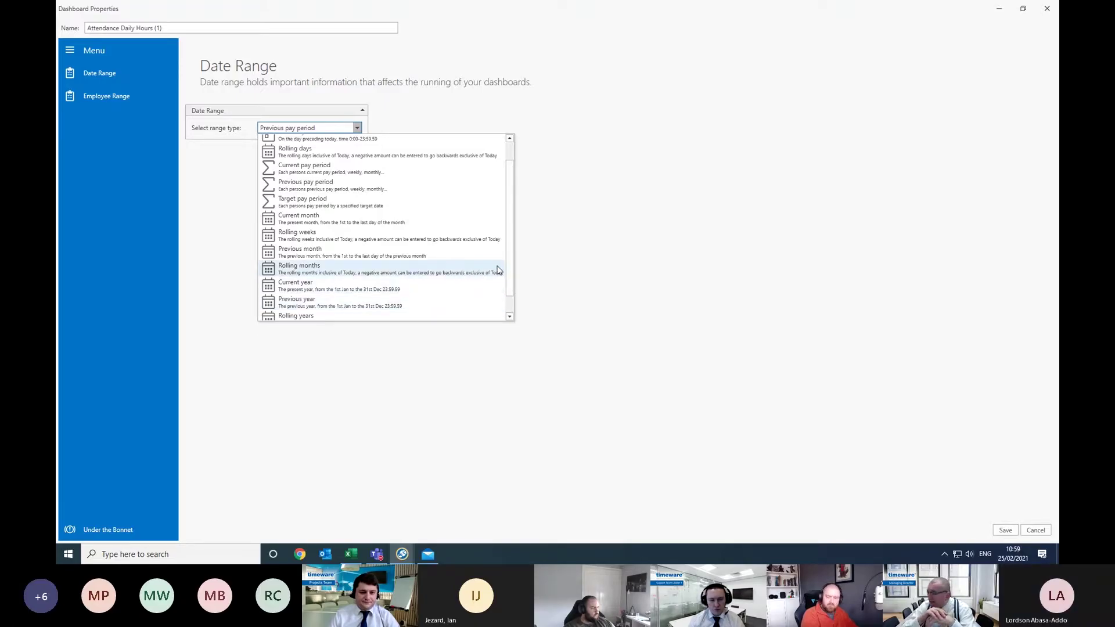
scroll(461, 302, down, 1)
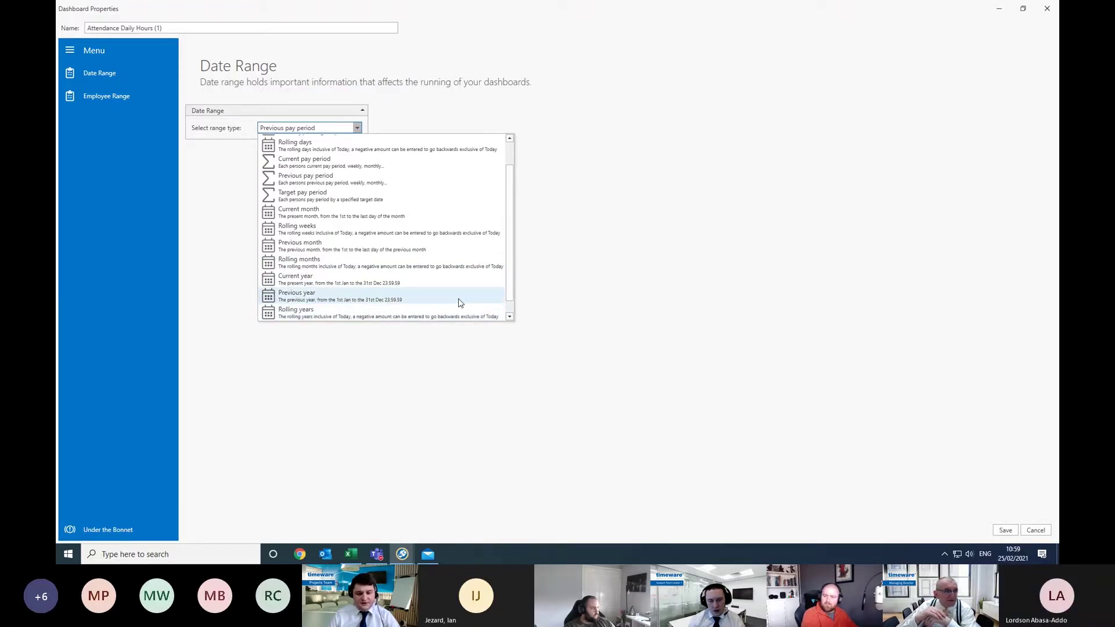
click(458, 303)
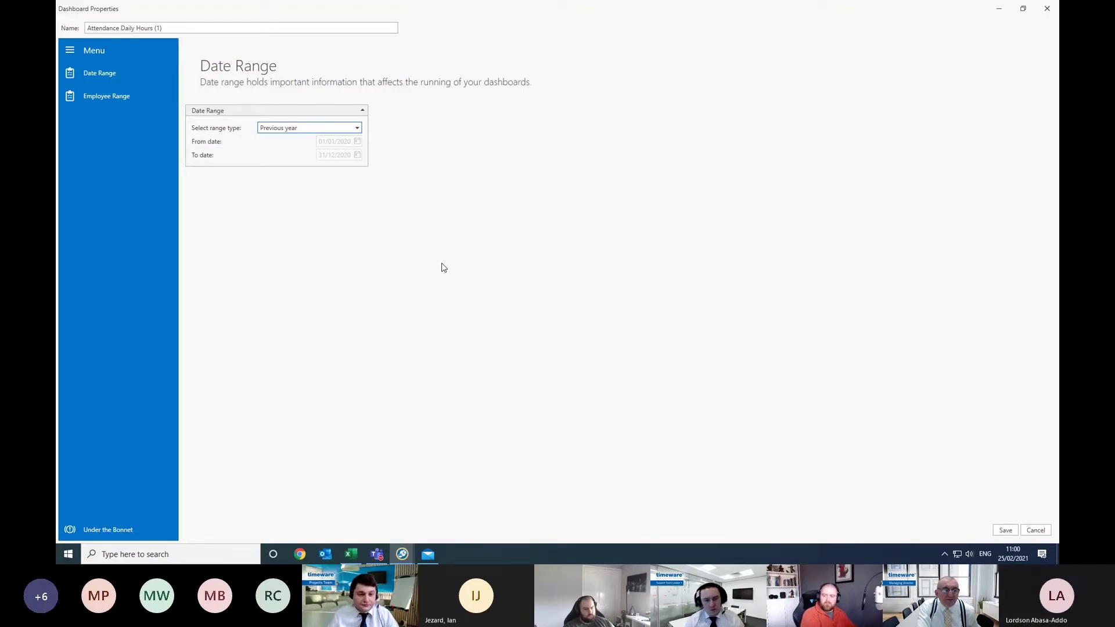
Filter the dashboard's employee range by department to Fabrication and Engineering, and recheck the selected department values.
click(105, 101)
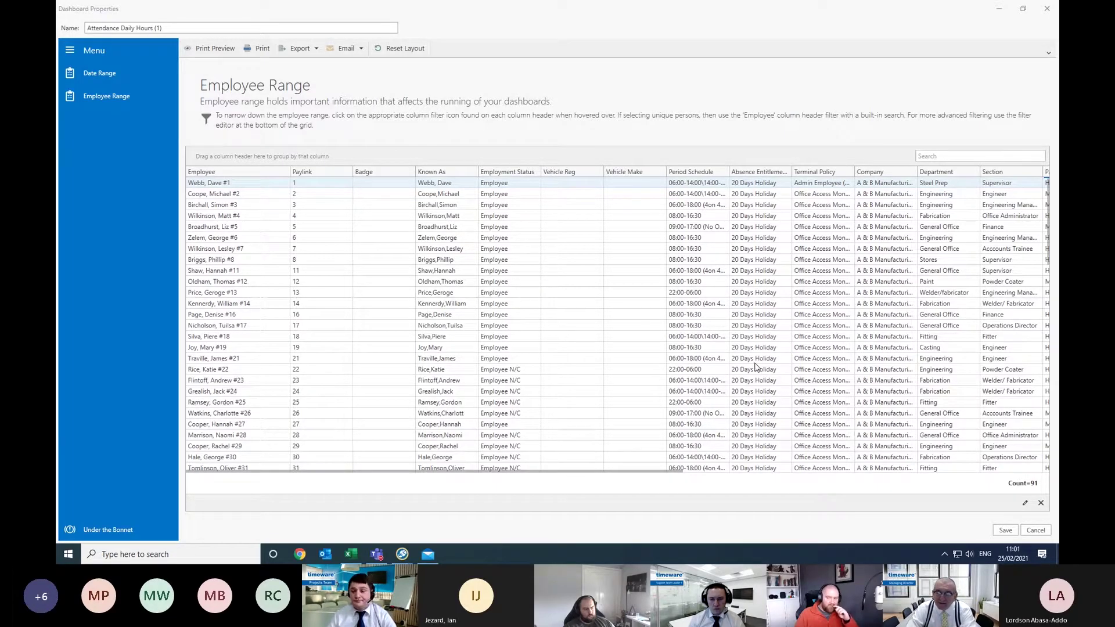
click(957, 172)
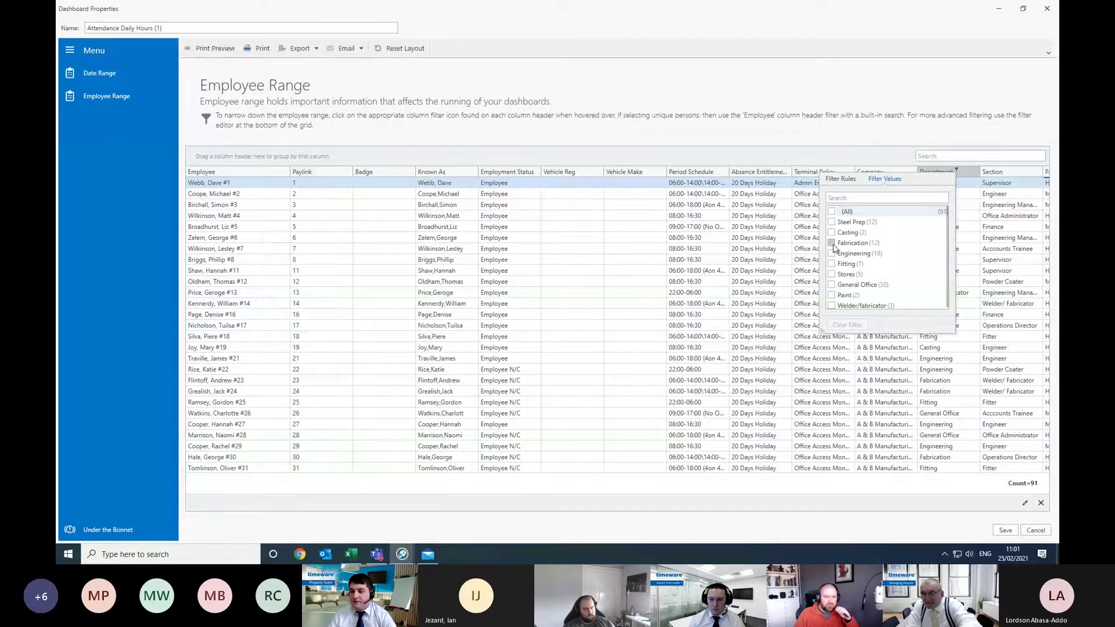
scroll(875, 267, down, 1)
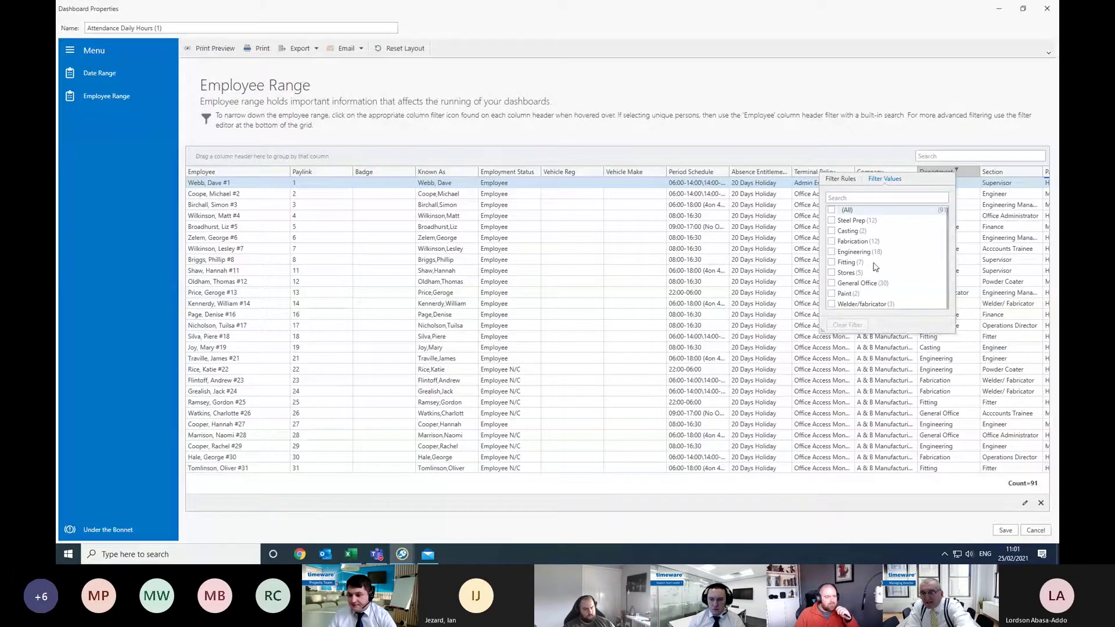
click(832, 241)
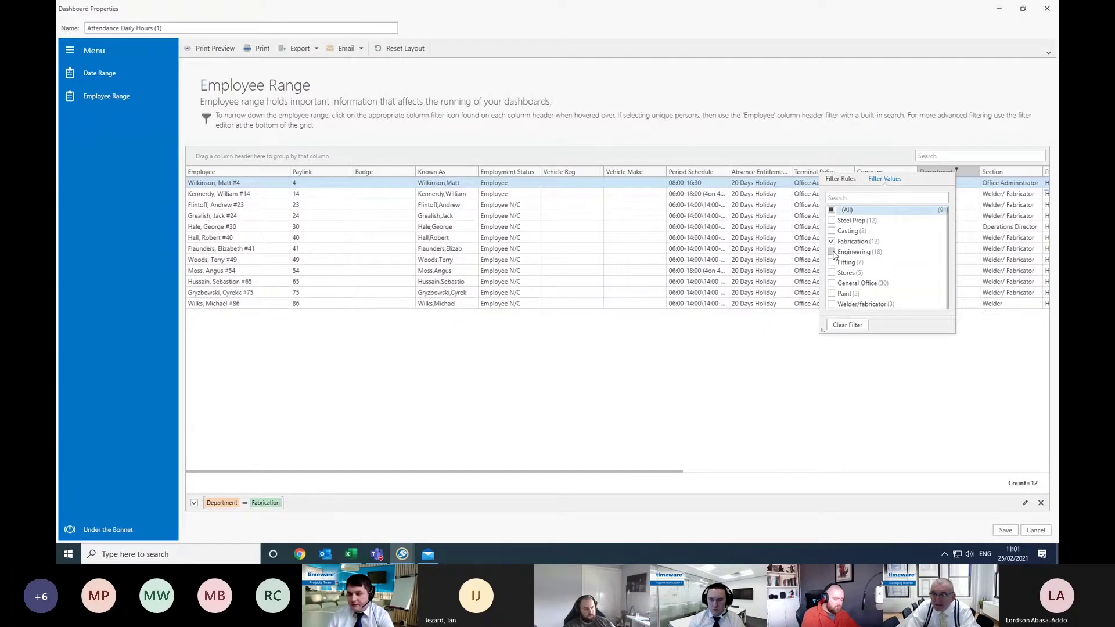
click(833, 253)
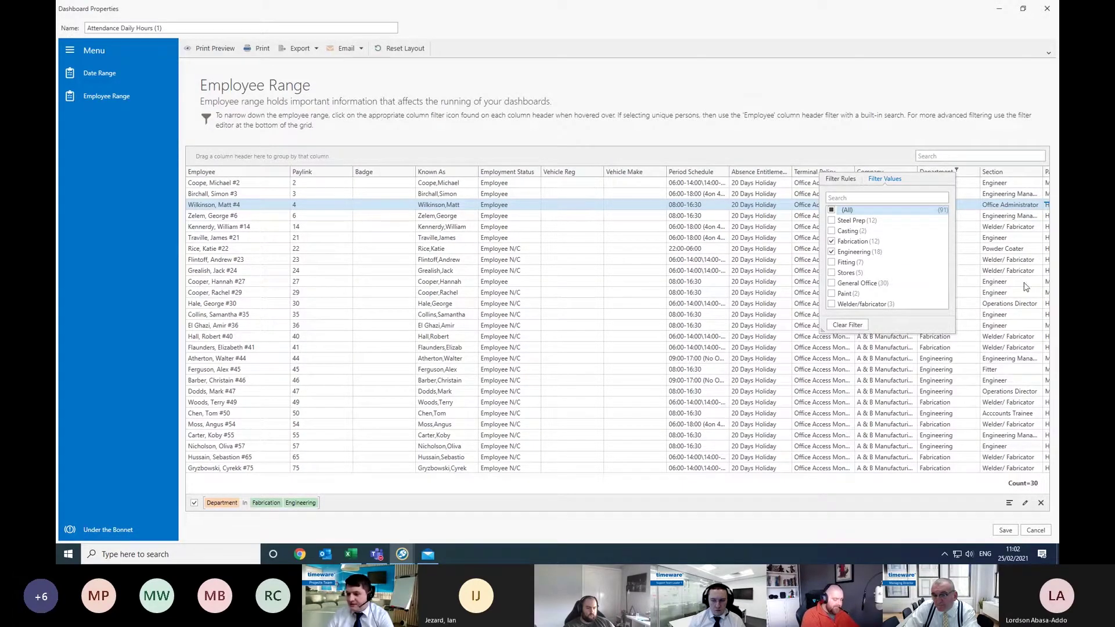
click(968, 141)
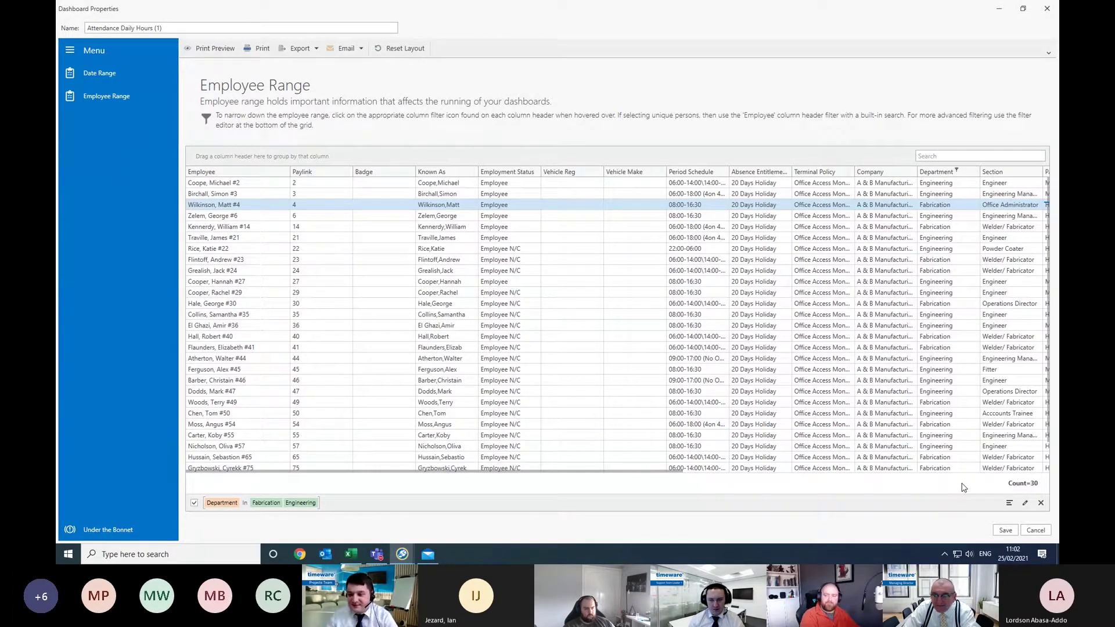
click(956, 171)
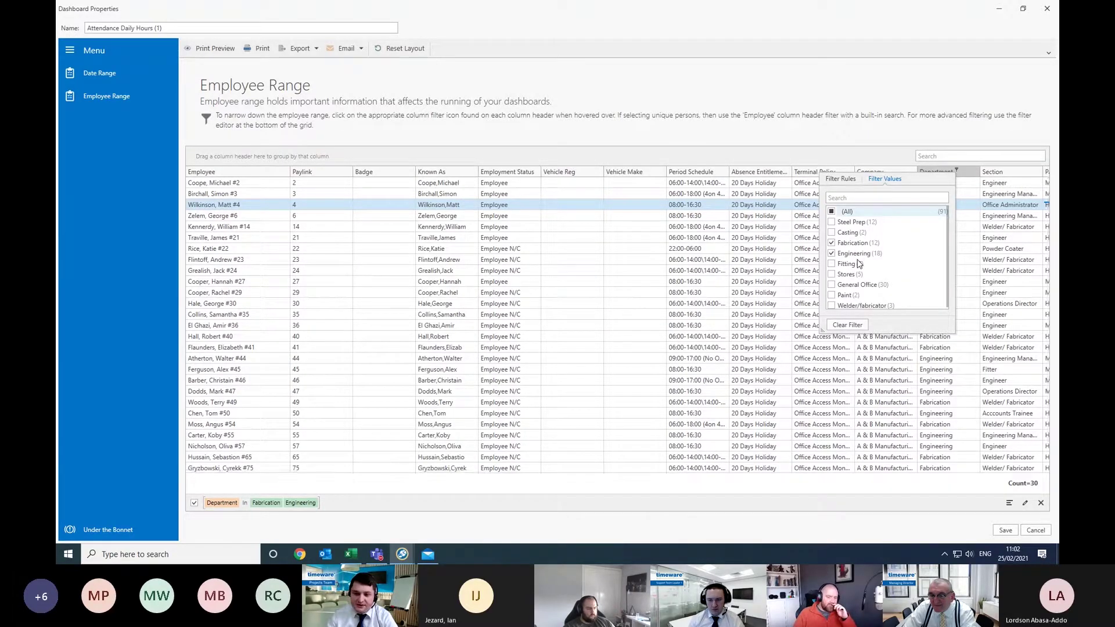
click(848, 136)
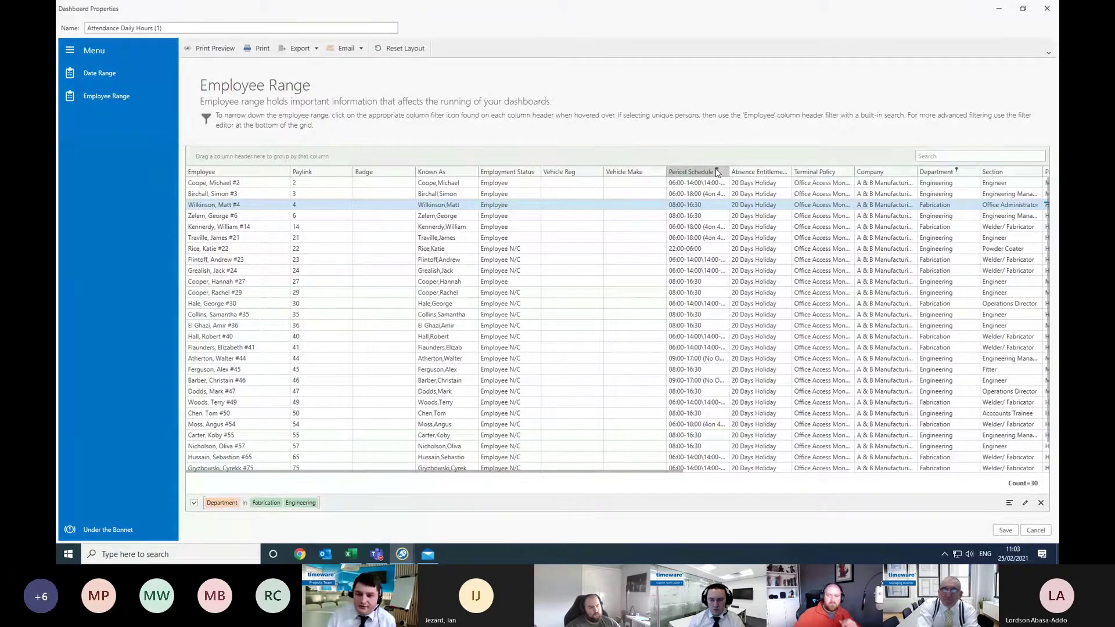
Try filtering the period schedule to every value except 06:00-14:00\14:00-22:00\22:00-06:00, and deselect all schedule values again.
click(718, 172)
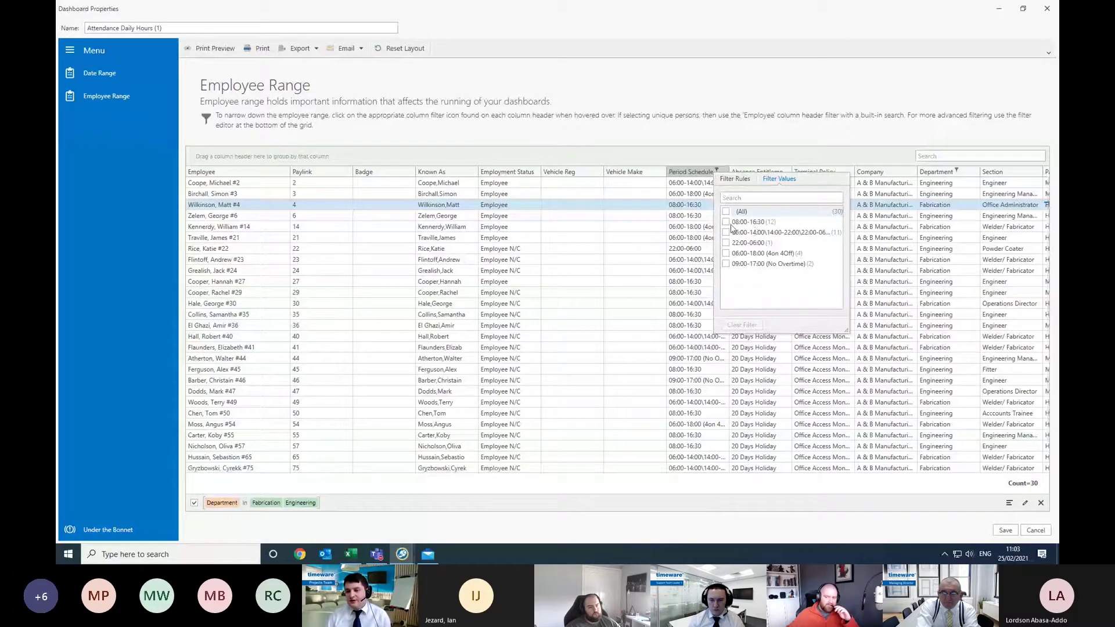
click(725, 222)
click(726, 243)
click(726, 263)
click(727, 254)
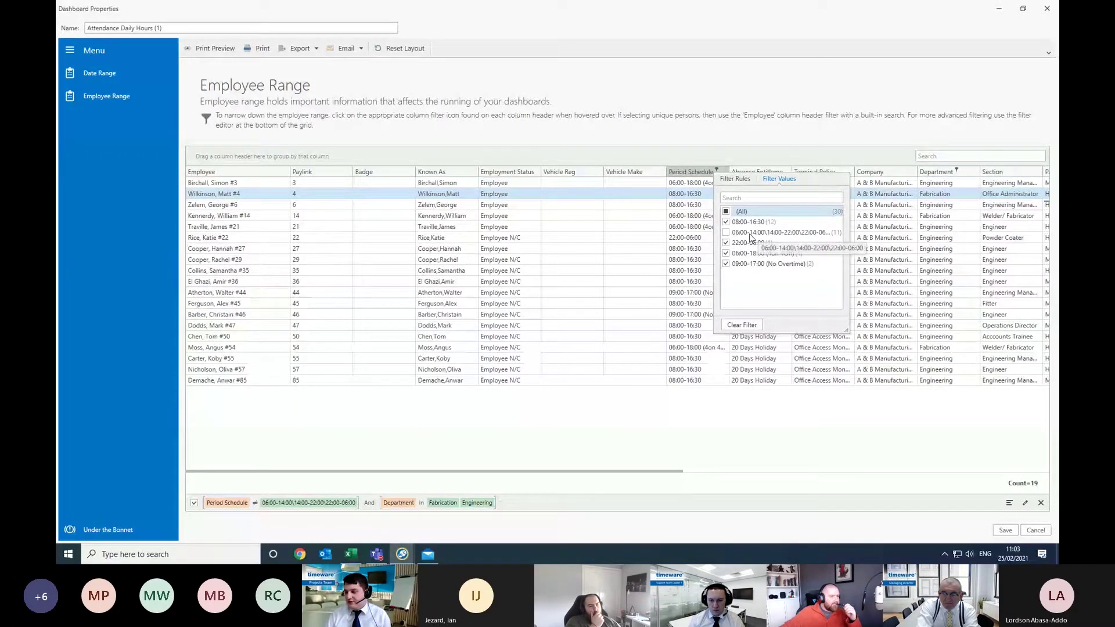
click(725, 263)
click(726, 211)
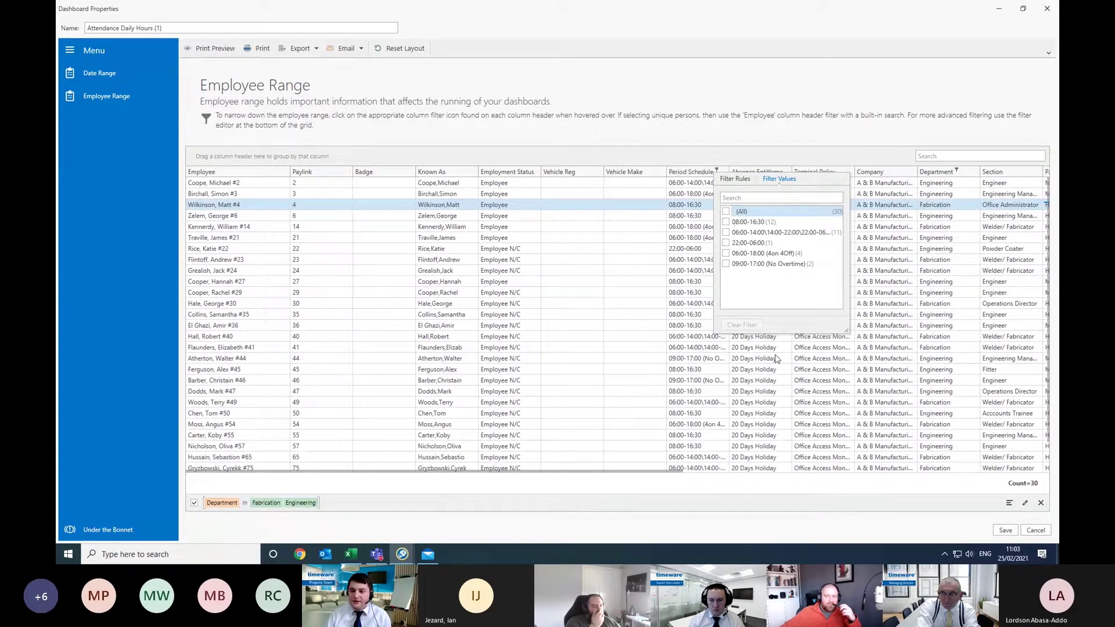
click(820, 141)
Open the filter editor, try adding a Period Schedule condition with the Does not equal operator, and remove that condition.
click(1025, 503)
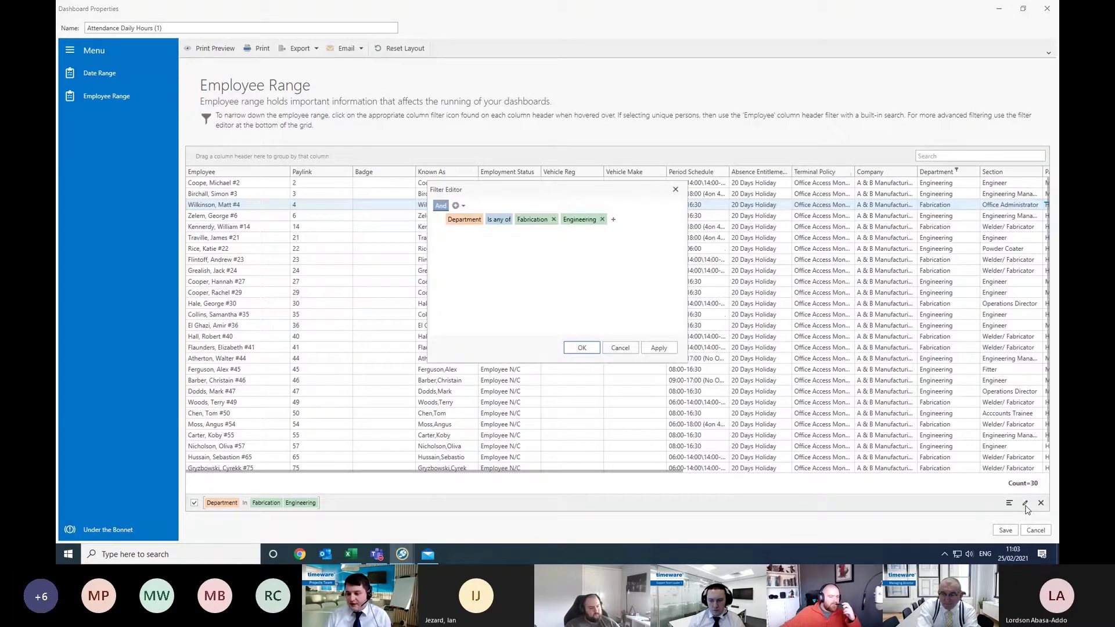
click(457, 205)
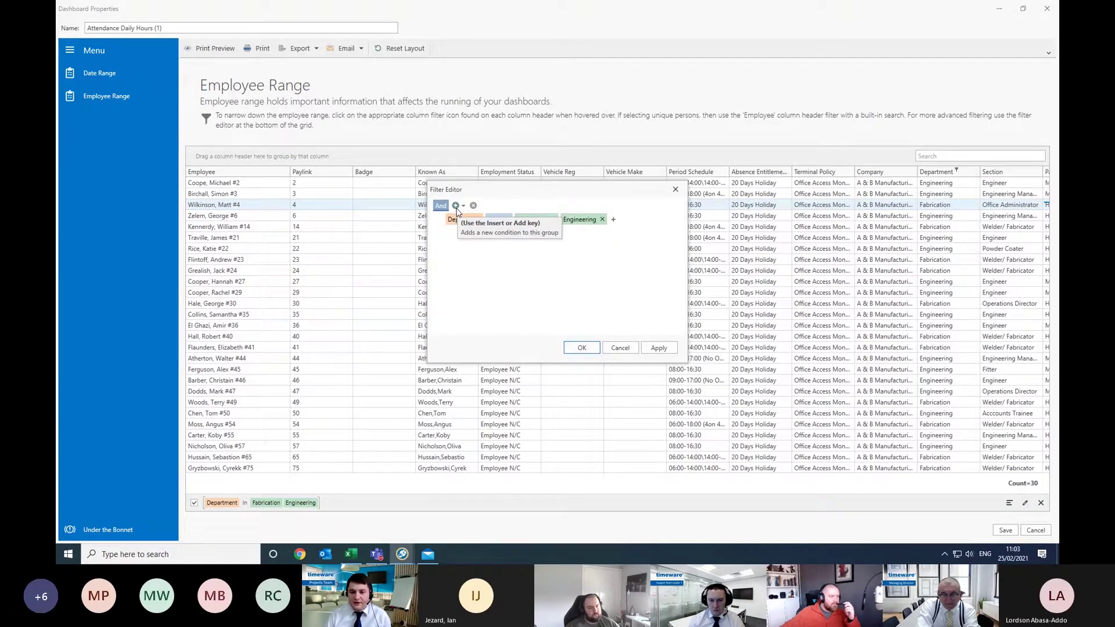
click(465, 219)
click(468, 220)
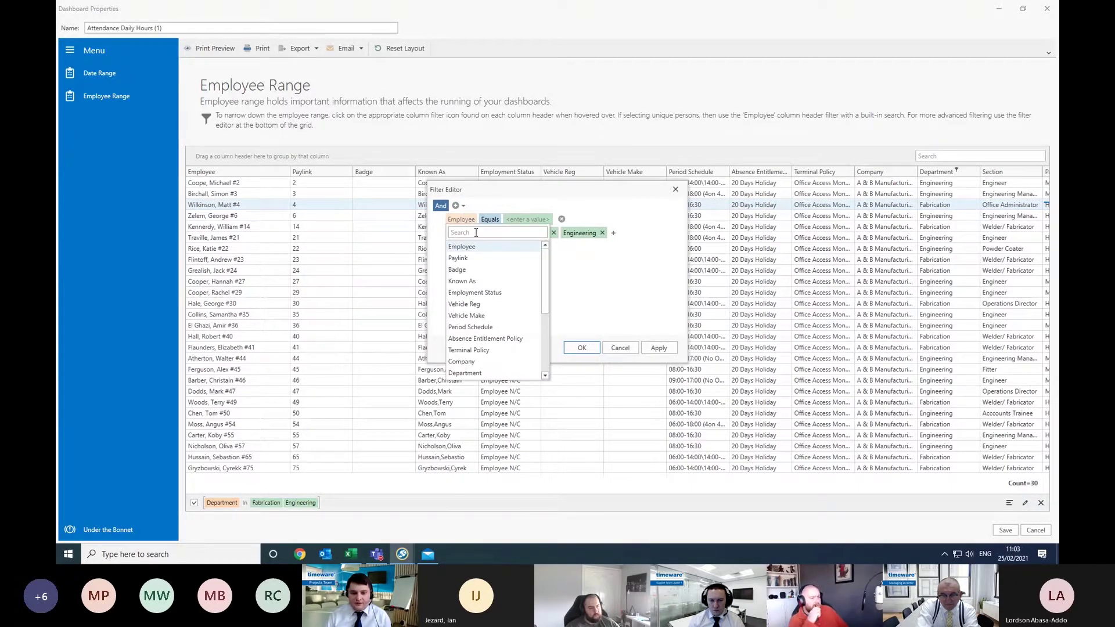
click(488, 328)
click(506, 220)
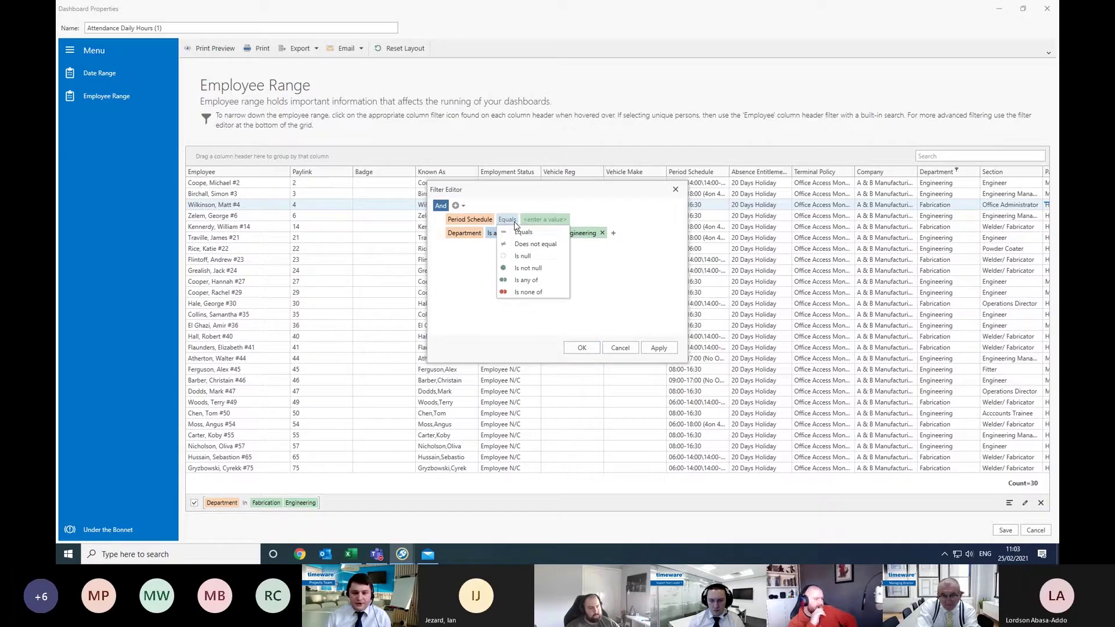
click(514, 244)
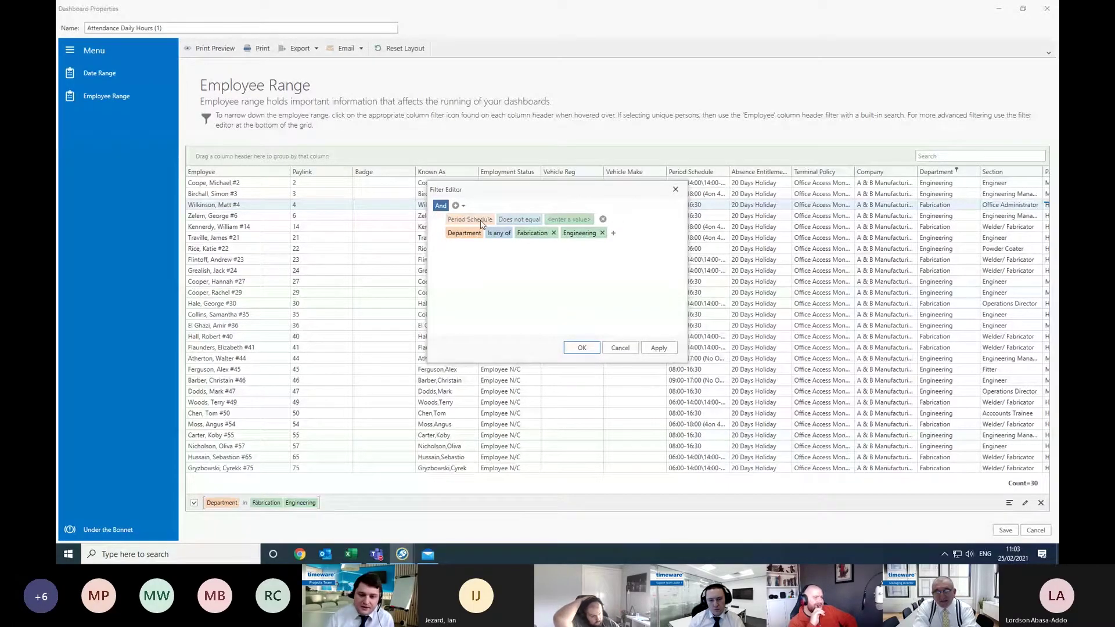
click(602, 220)
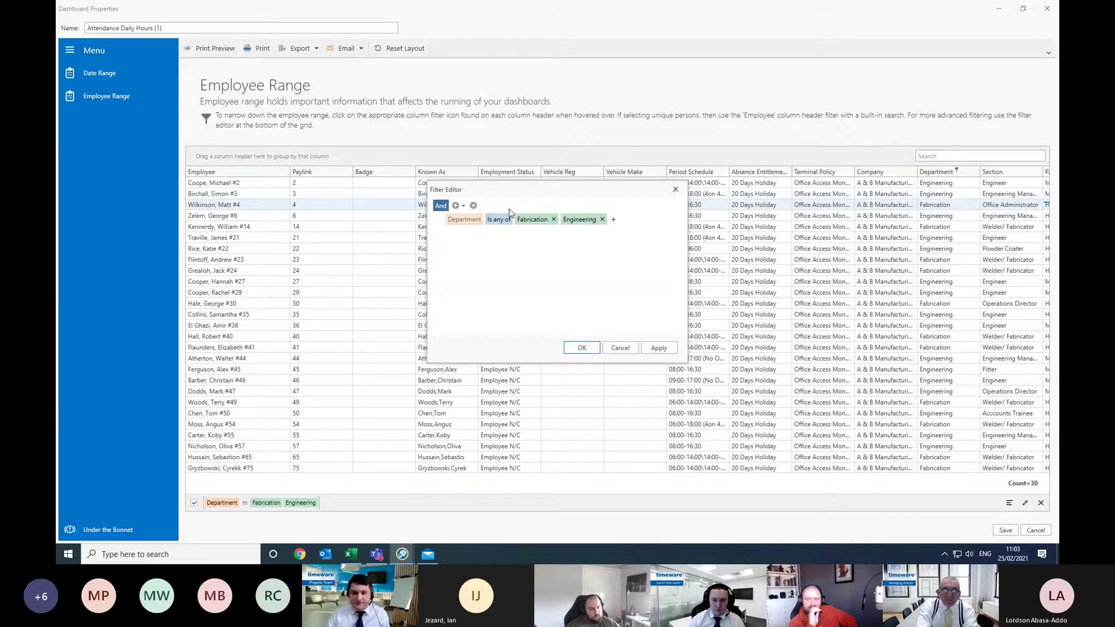
Add a filter condition in which Period Schedule does not equal 06:00-18:00 (4on 4Off).
click(457, 206)
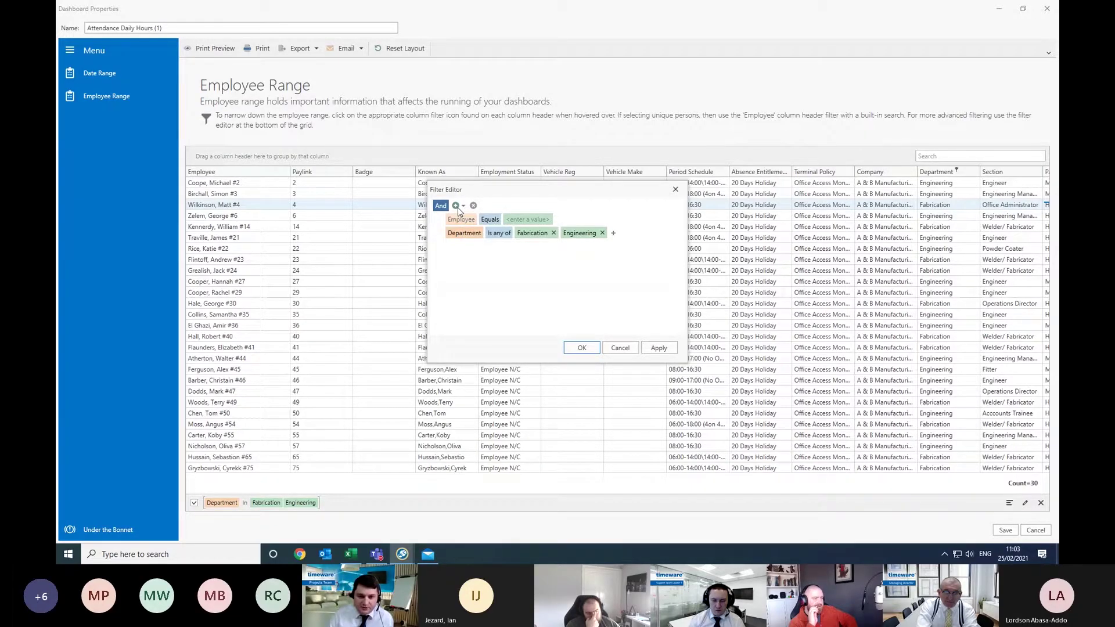
click(474, 219)
scroll(505, 343, down, 4)
scroll(513, 356, up, 1)
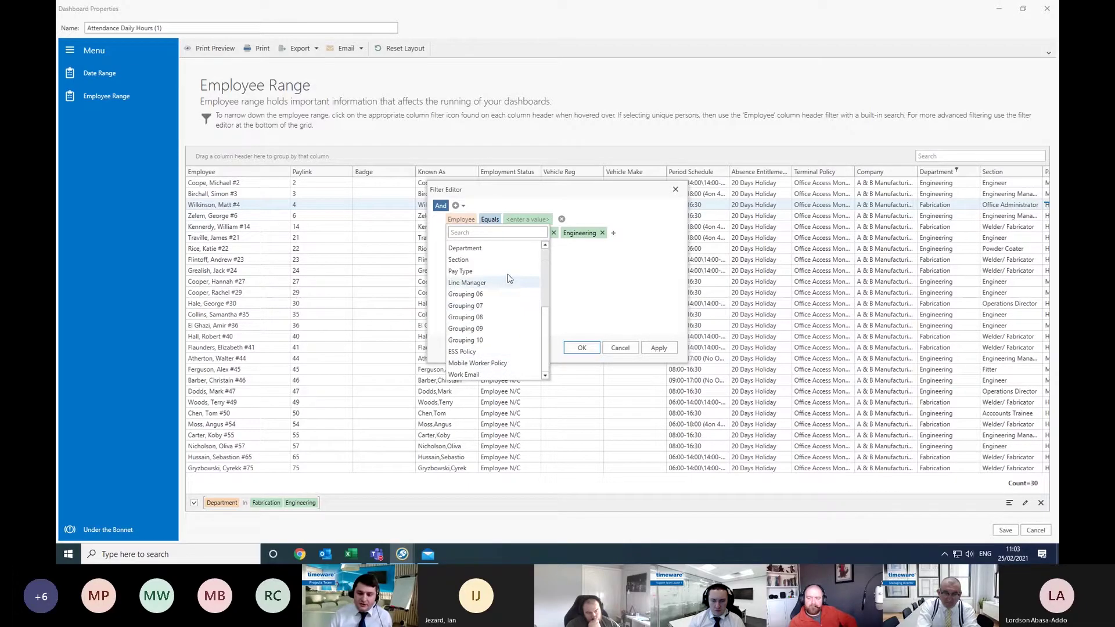
scroll(504, 307, up, 1)
click(505, 272)
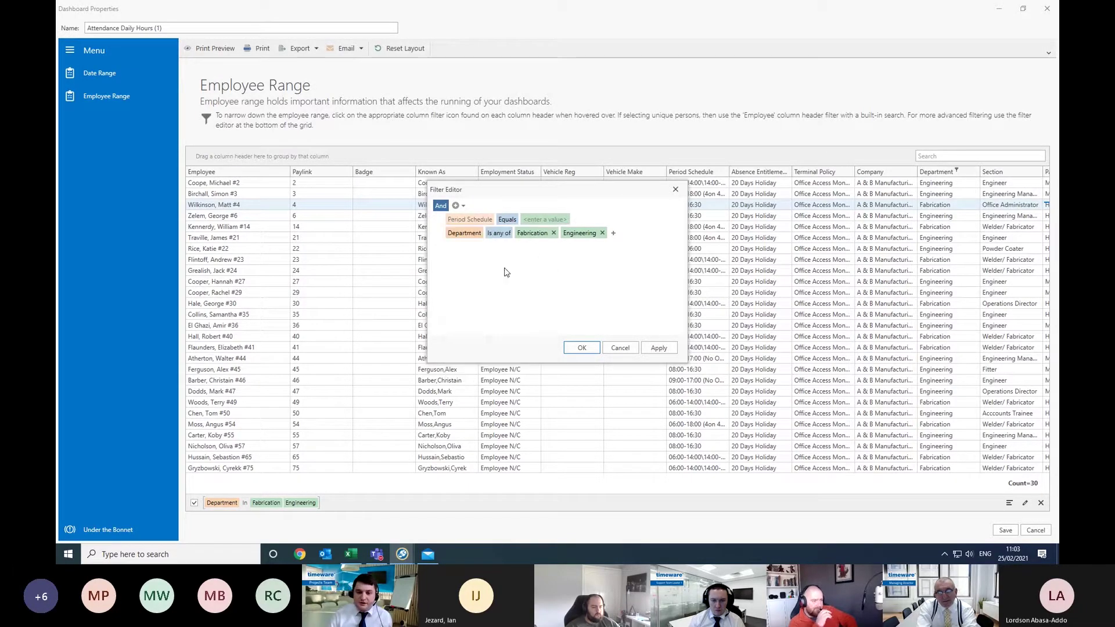
click(510, 220)
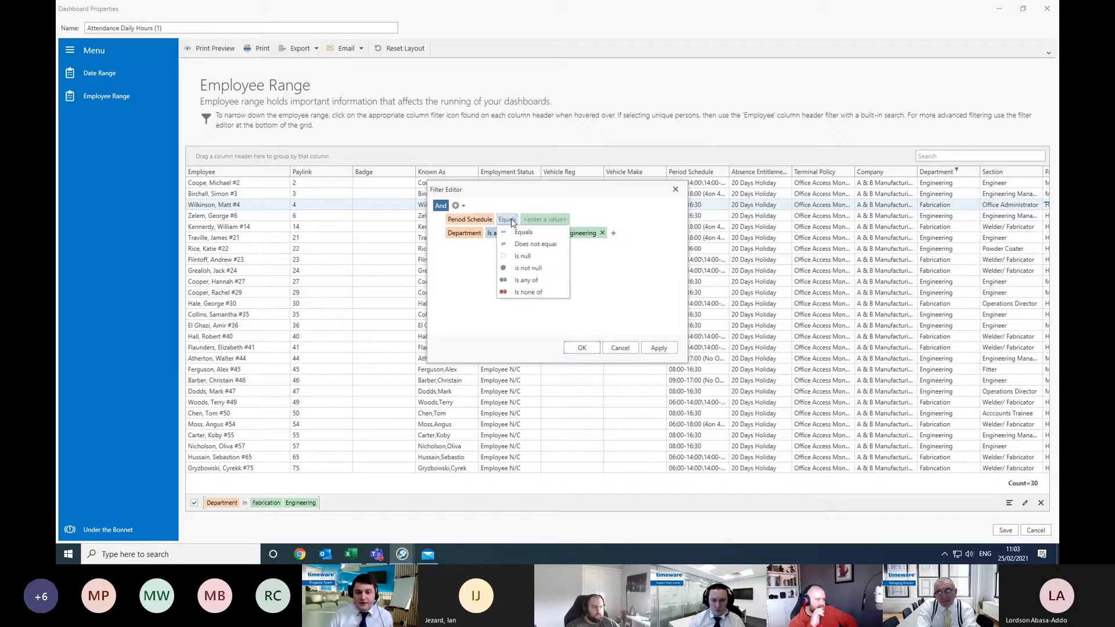
click(542, 245)
click(577, 219)
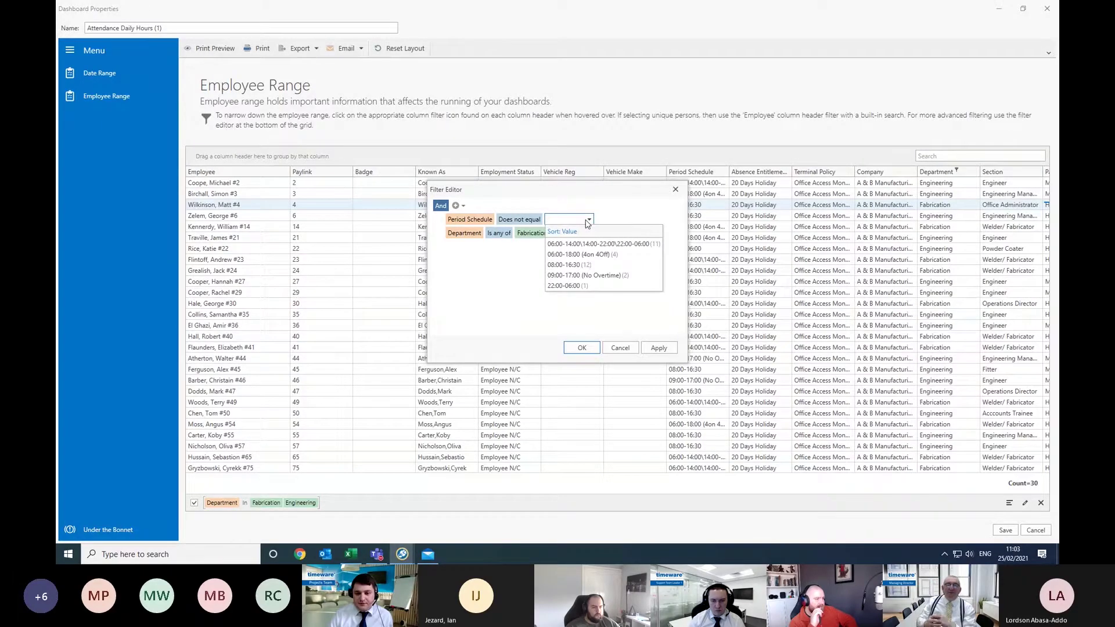
click(630, 255)
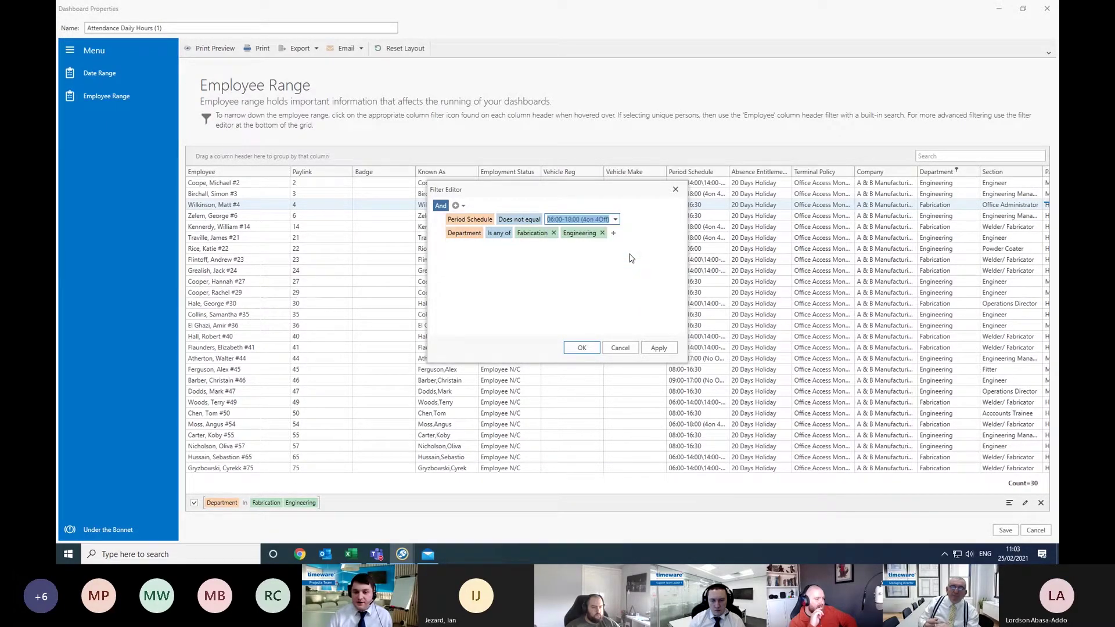
Apply the edited filter to the employee range, close the filter editor, and clear the whole filter.
click(659, 346)
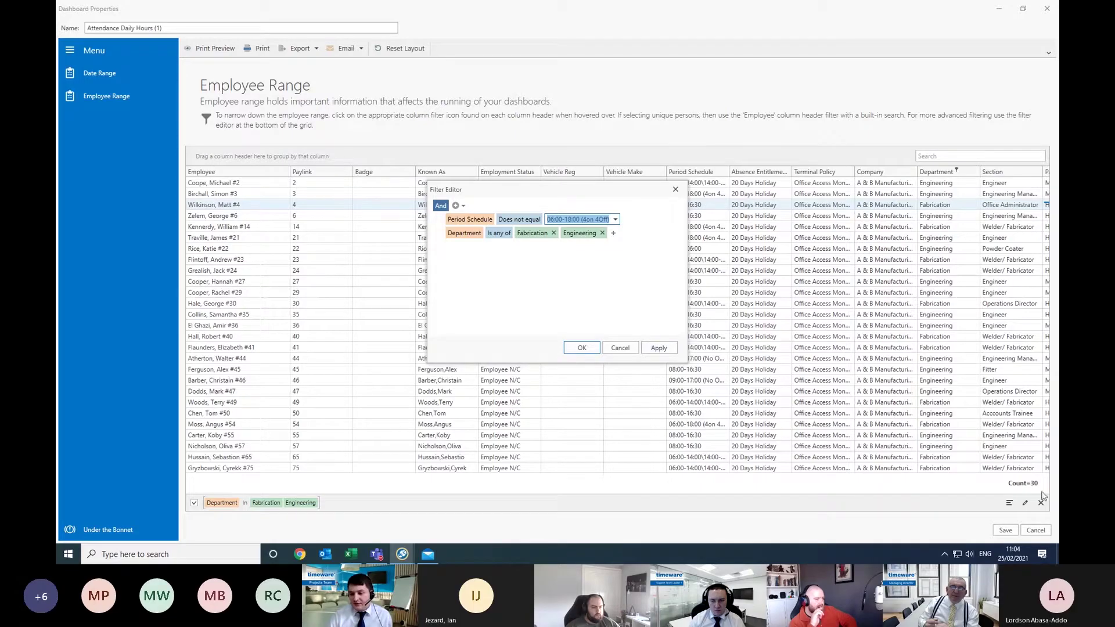
click(656, 348)
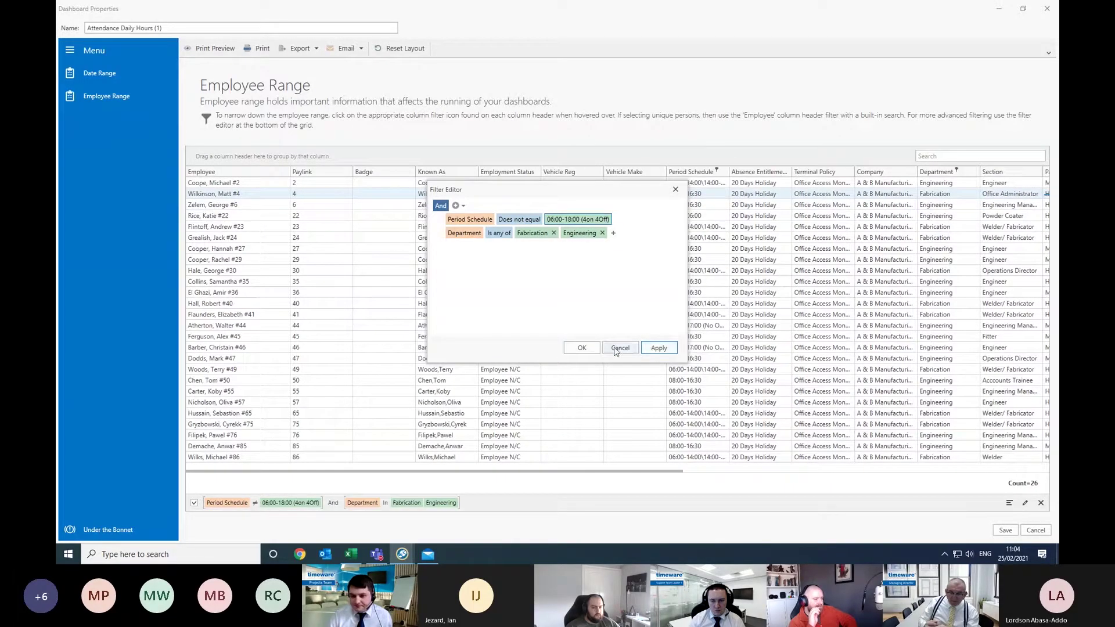
click(582, 349)
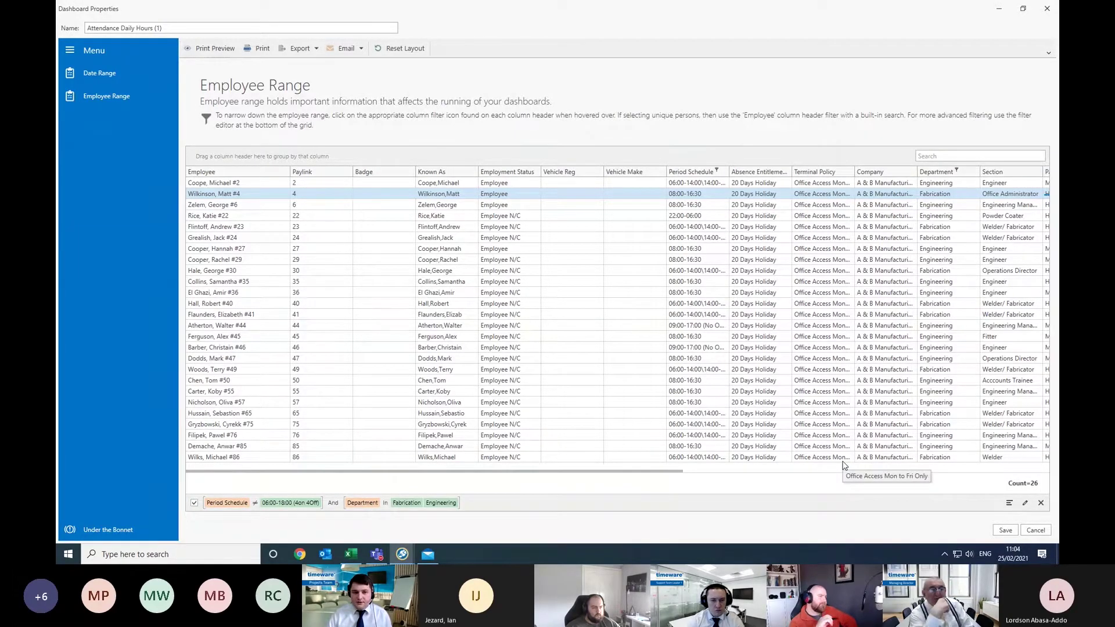
click(1040, 503)
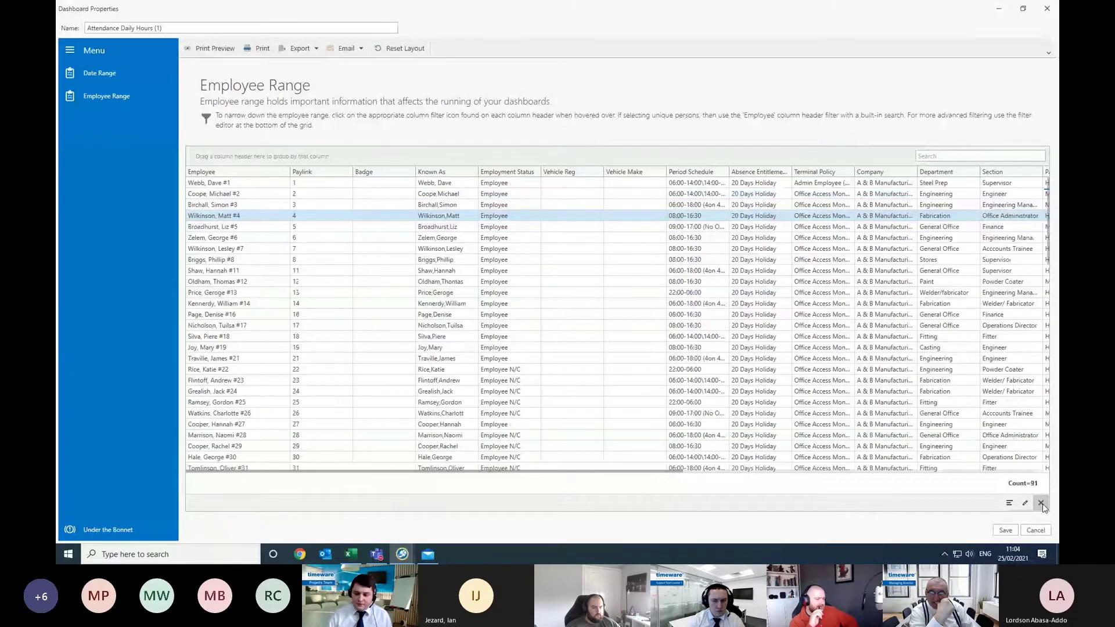
Filter the employee column to three individual employees by searching for each surname, and clear the filter.
click(218, 170)
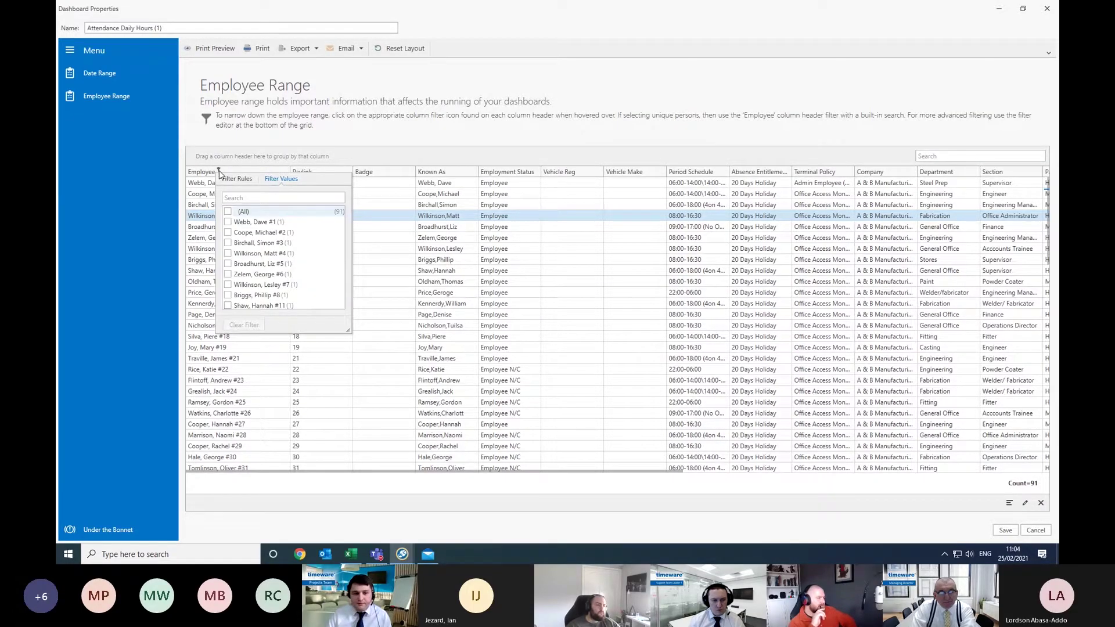
click(257, 198)
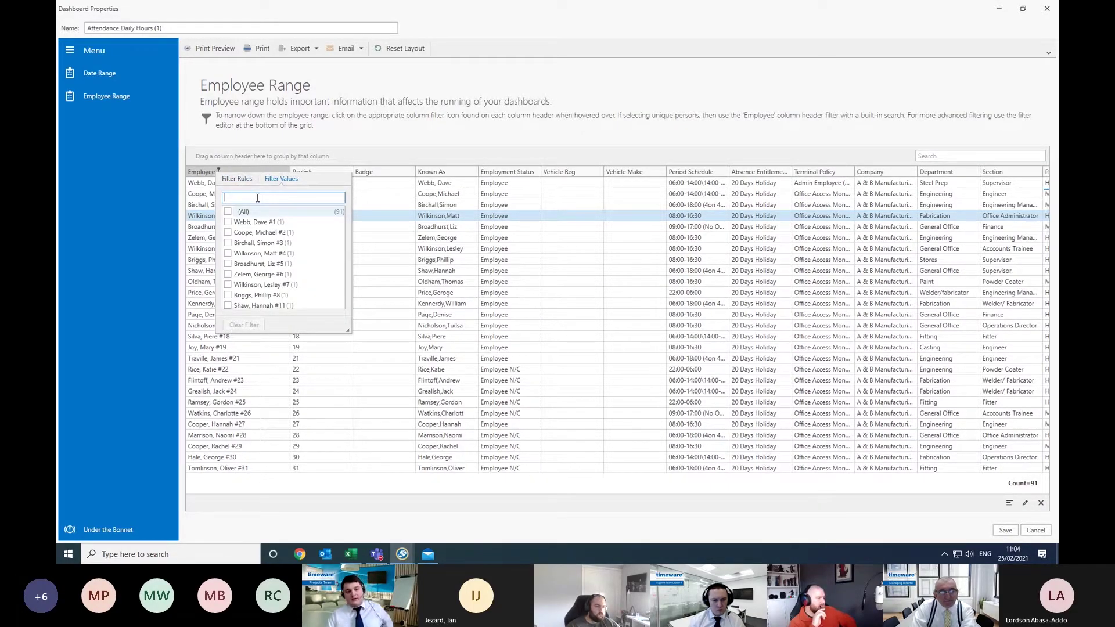
text(coope)
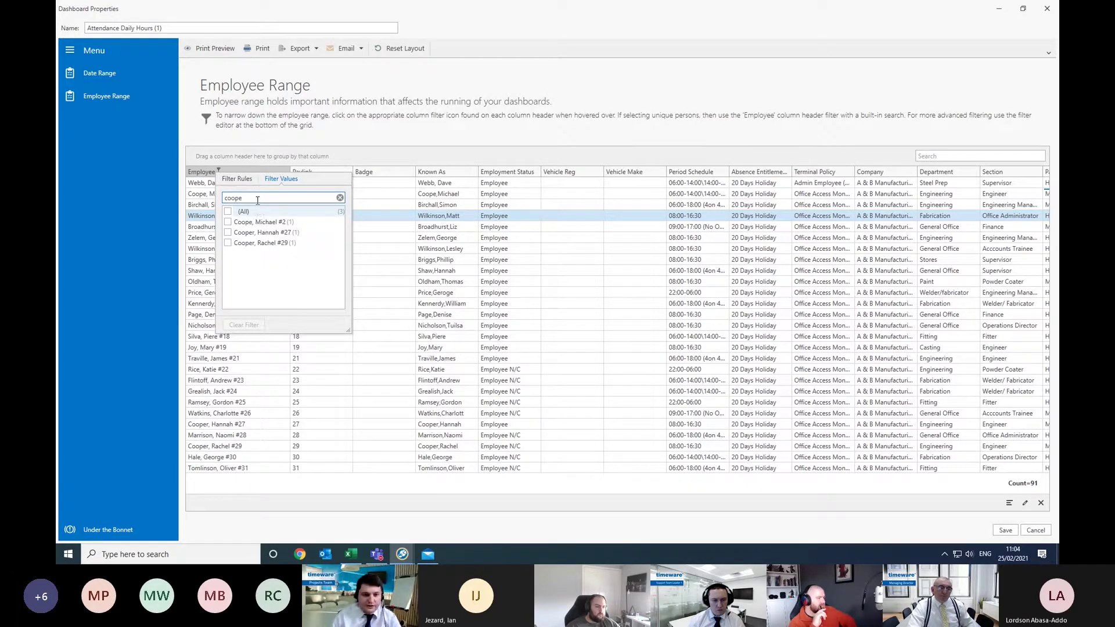
click(228, 222)
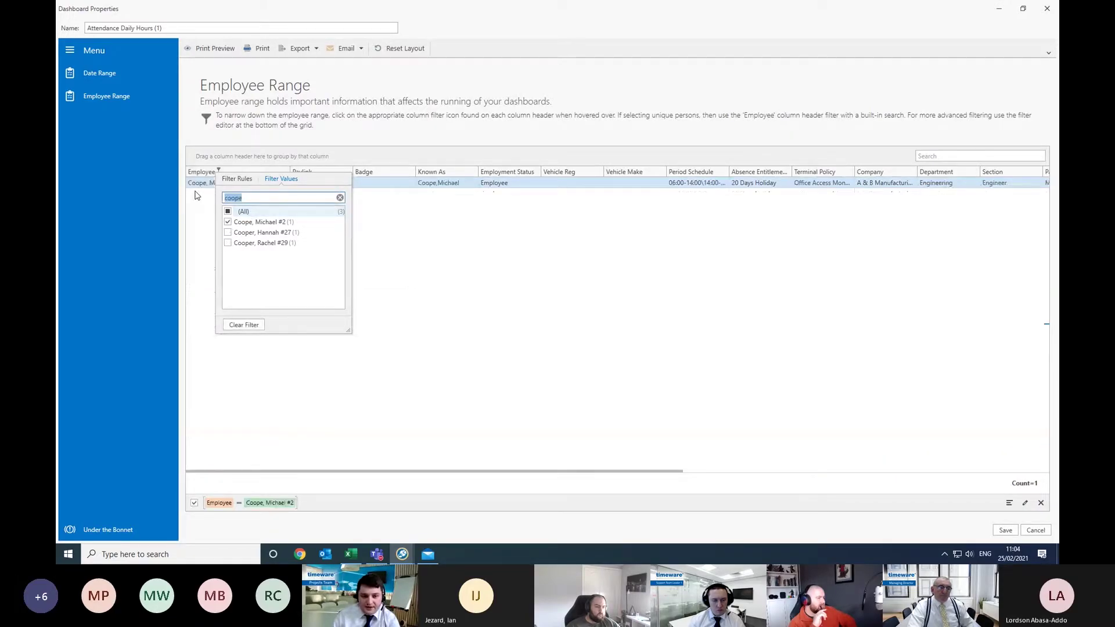
text(birchall)
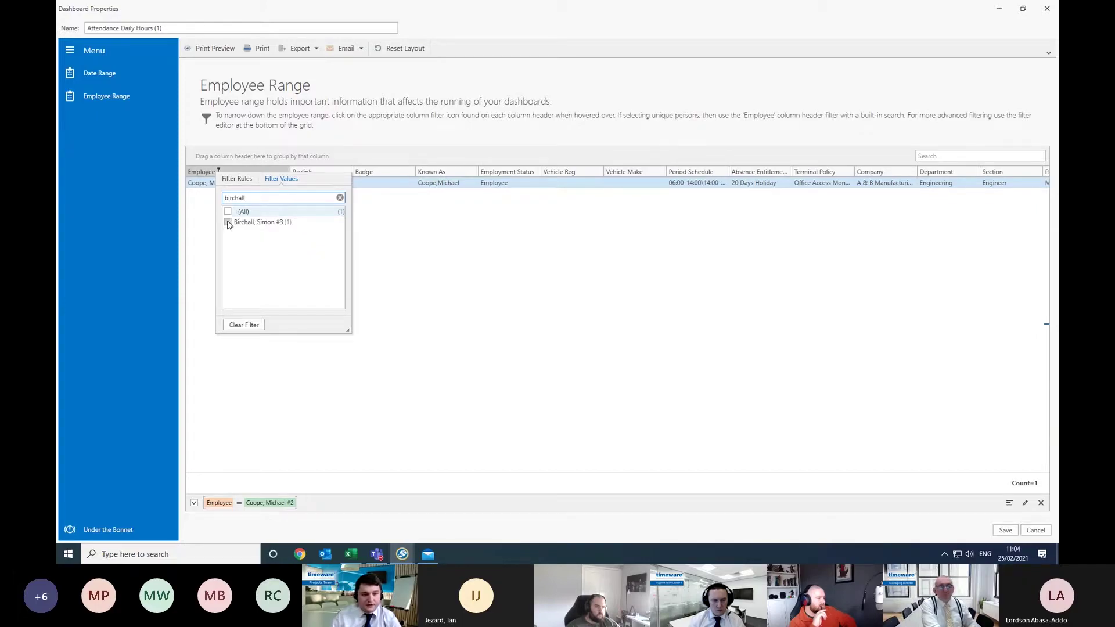
click(227, 222)
double_click(232, 198)
text(webb)
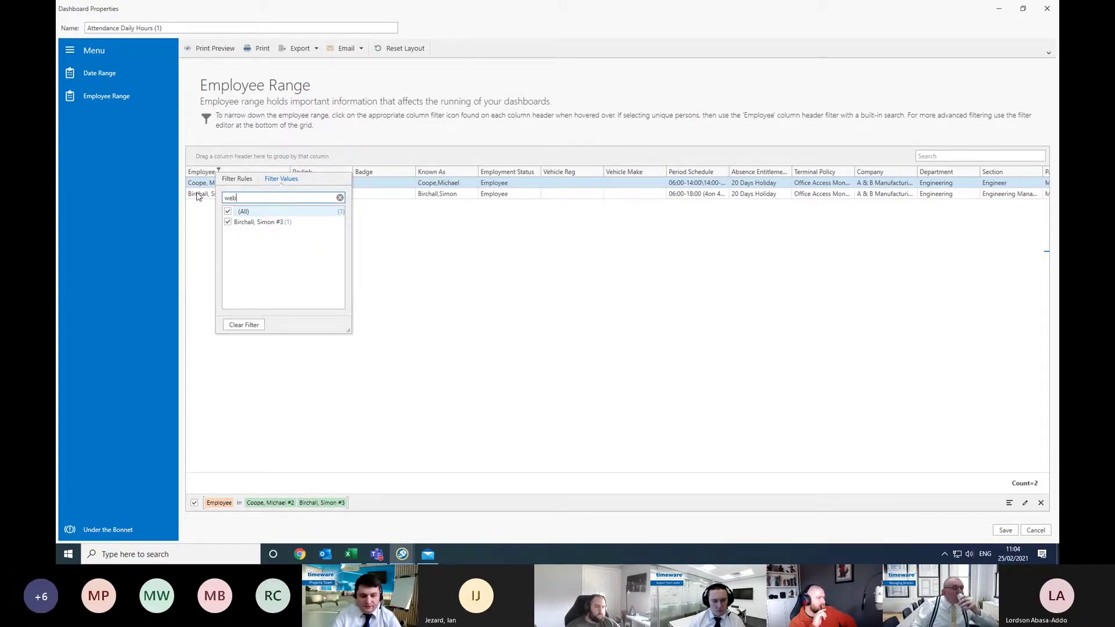
click(229, 223)
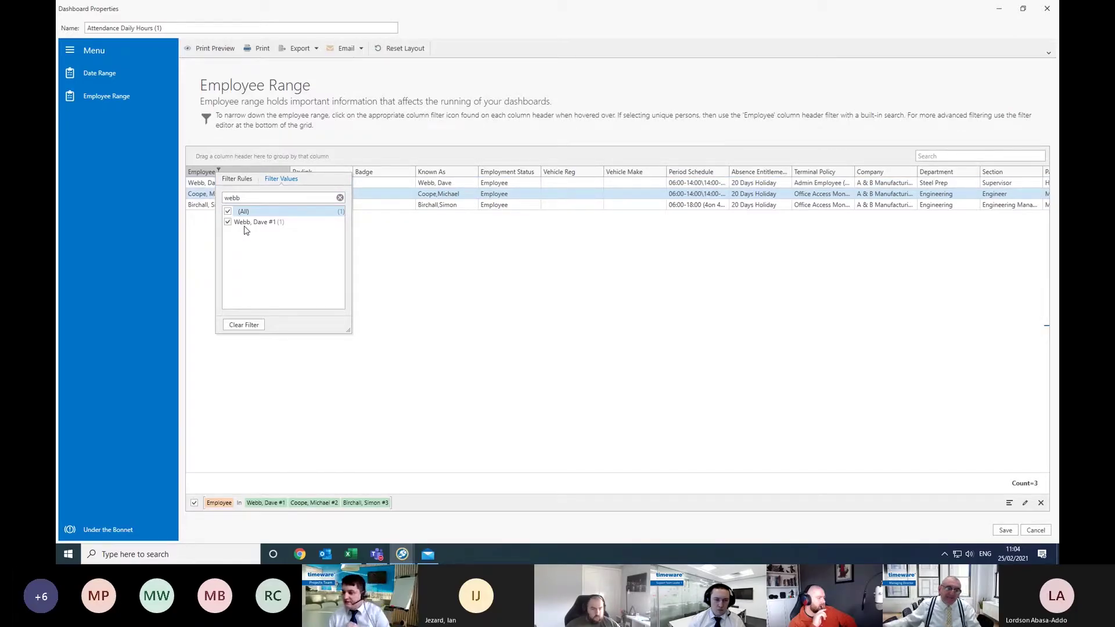
click(420, 262)
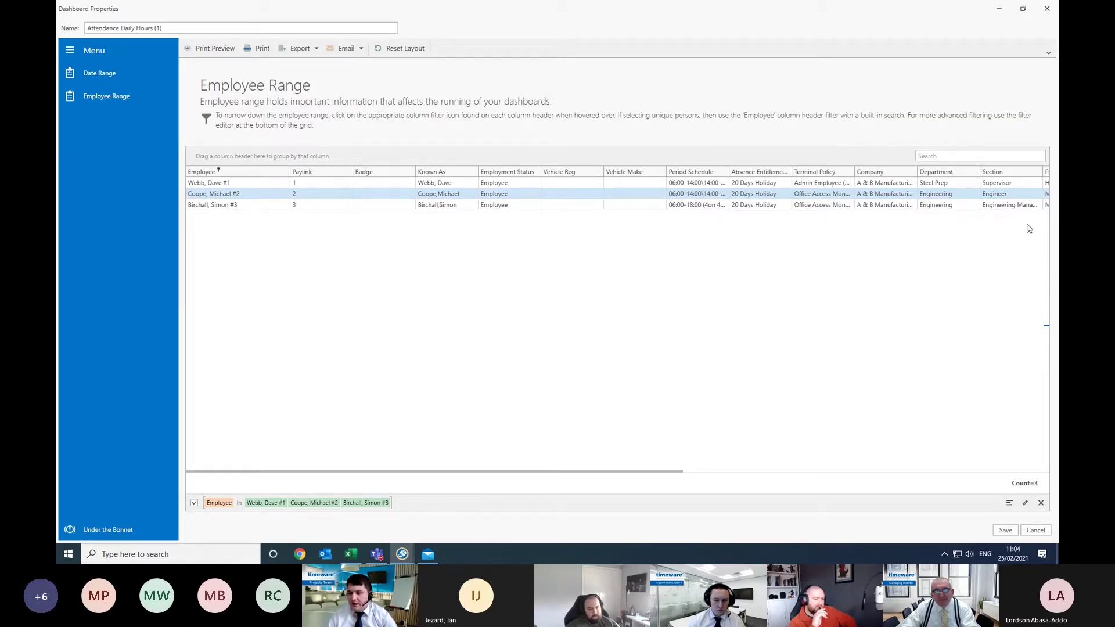
click(1041, 503)
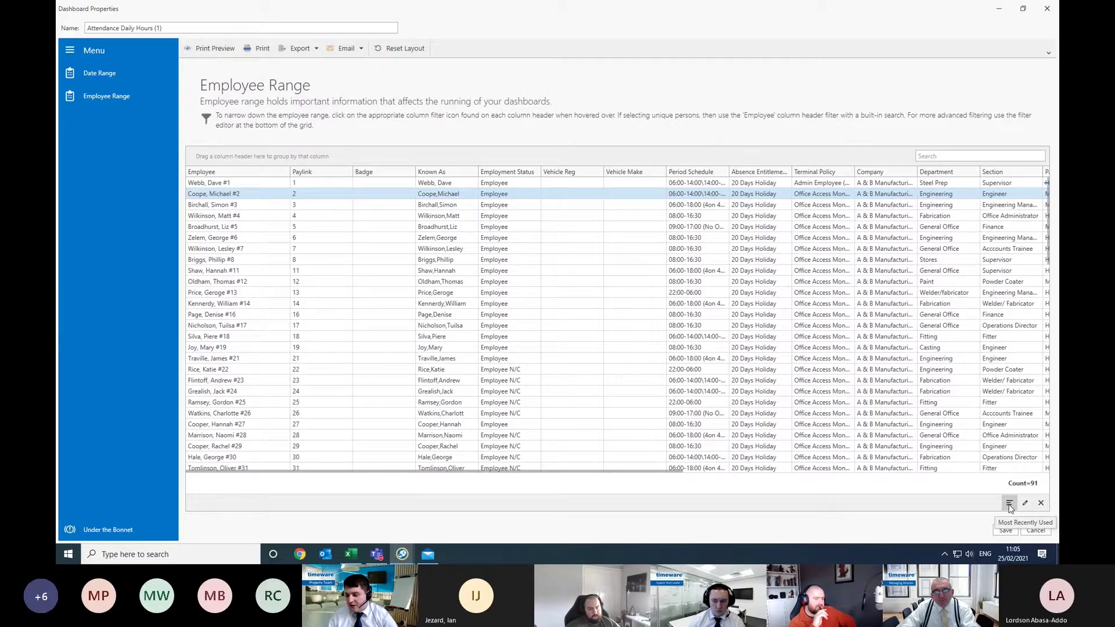
Review the most recently used employee range filters and close the list without applying one.
click(1009, 504)
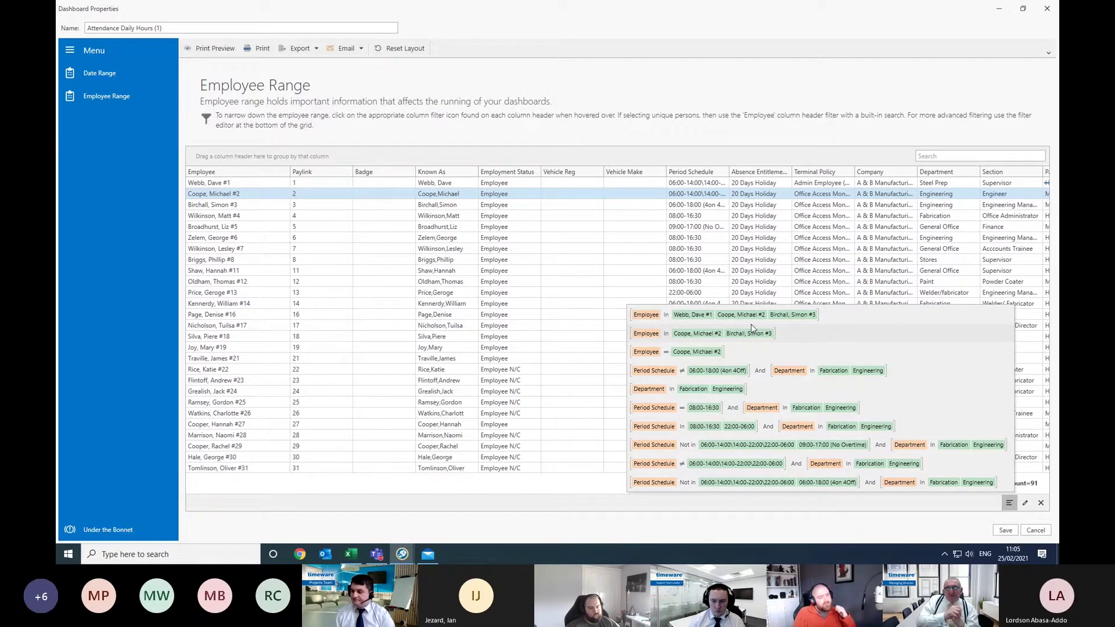
click(690, 116)
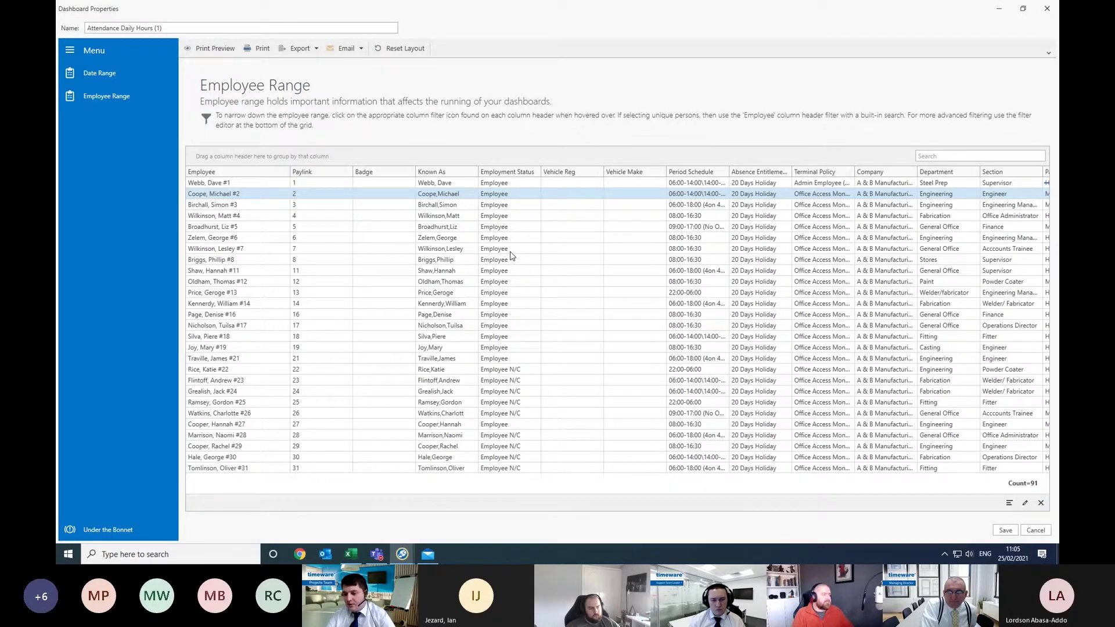
click(364, 54)
click(364, 54)
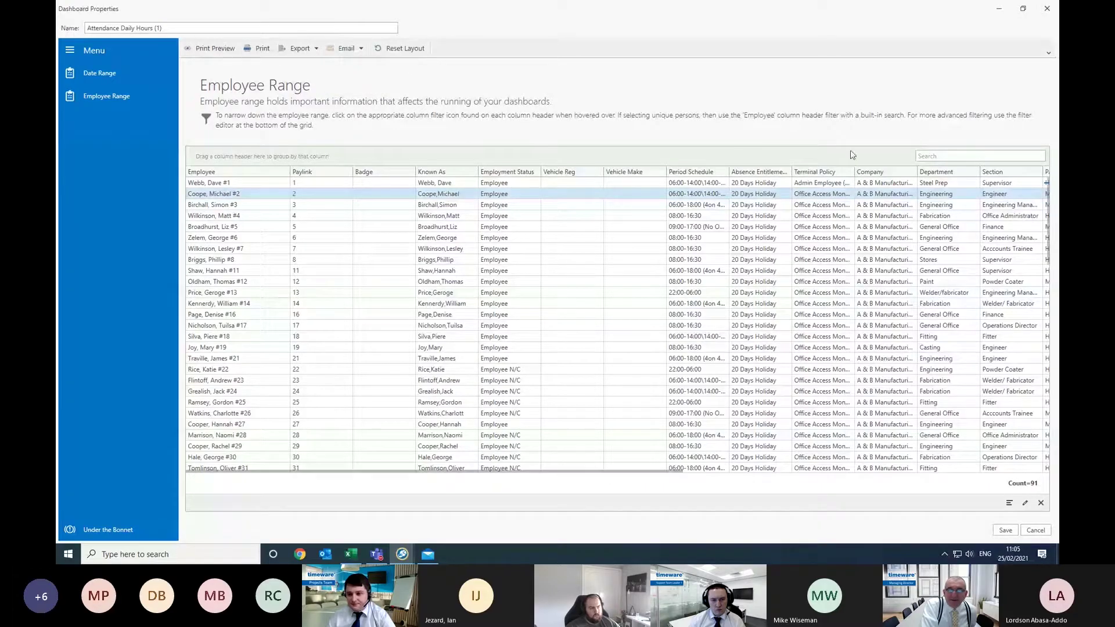
Sort the employee range by department and filter it to the Fabrication and Engineering departments.
click(959, 171)
click(956, 170)
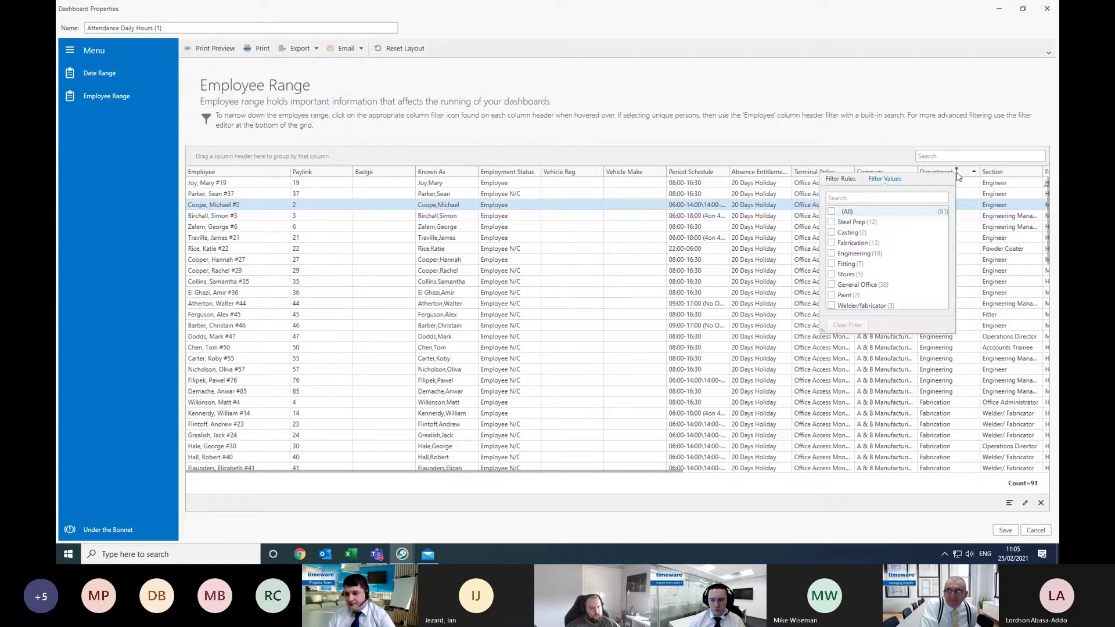
click(849, 243)
click(846, 254)
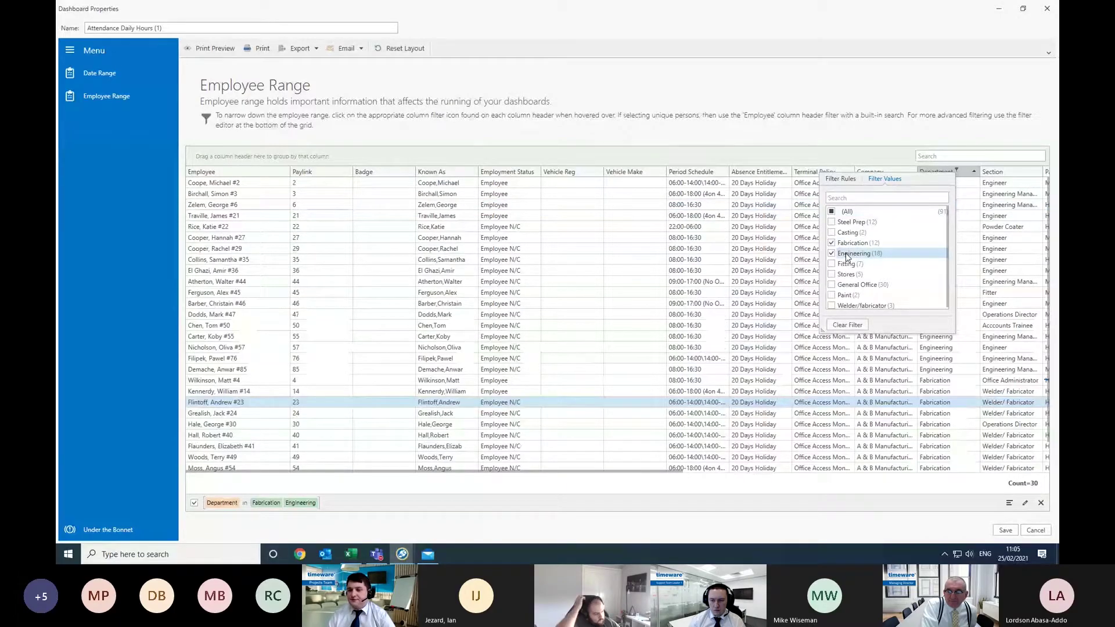
click(854, 141)
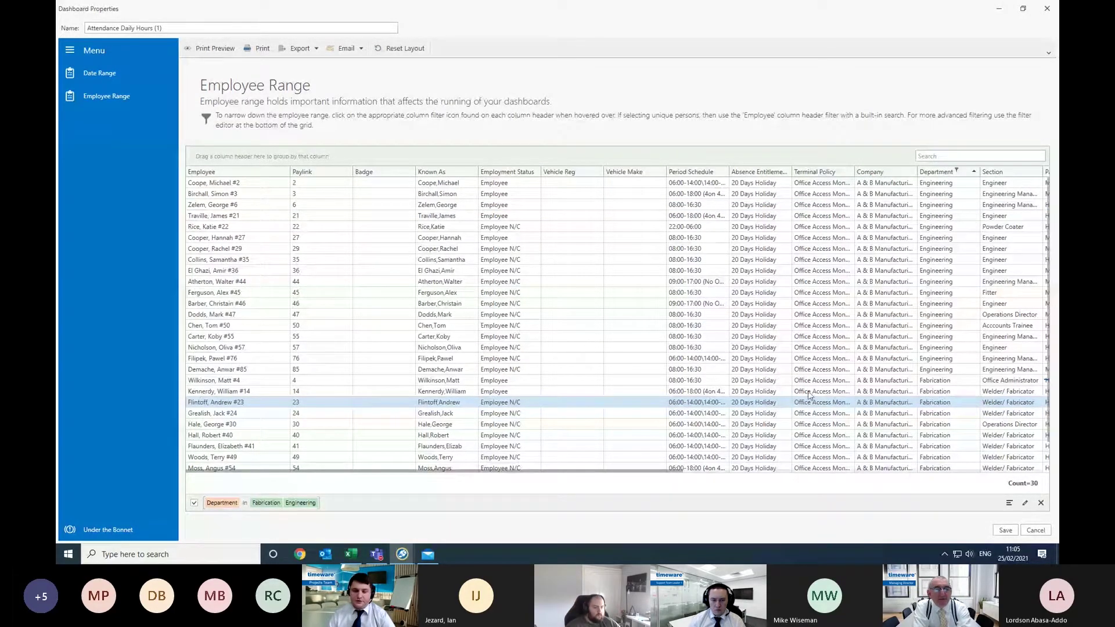
Email the filtered employee range as a PDF, choosing a suggested contact as the recipient, and send the message.
click(354, 47)
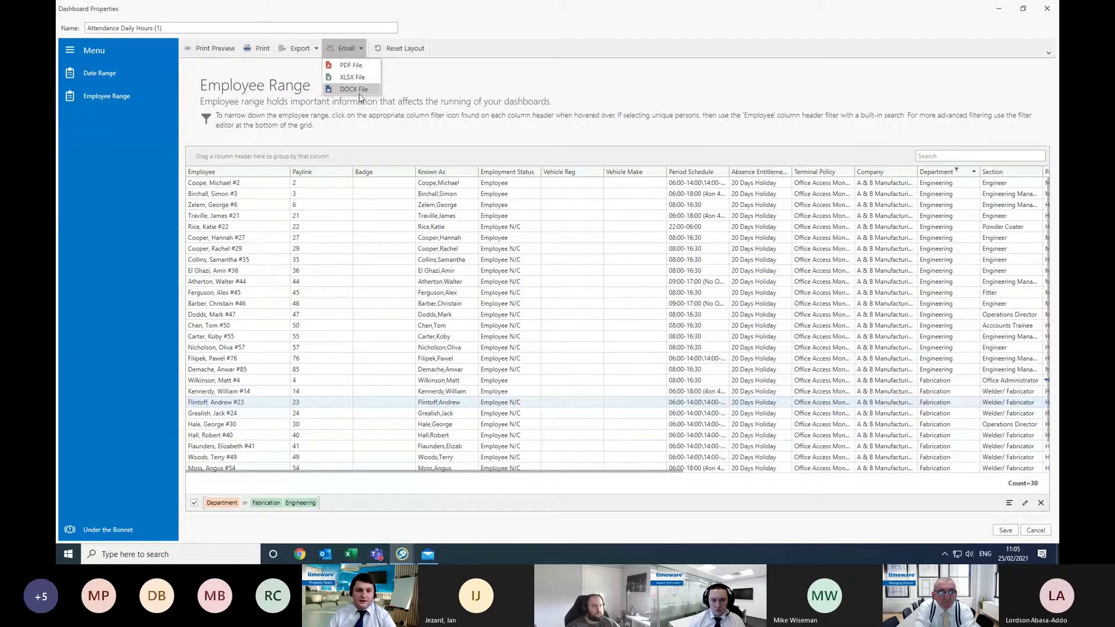
click(358, 69)
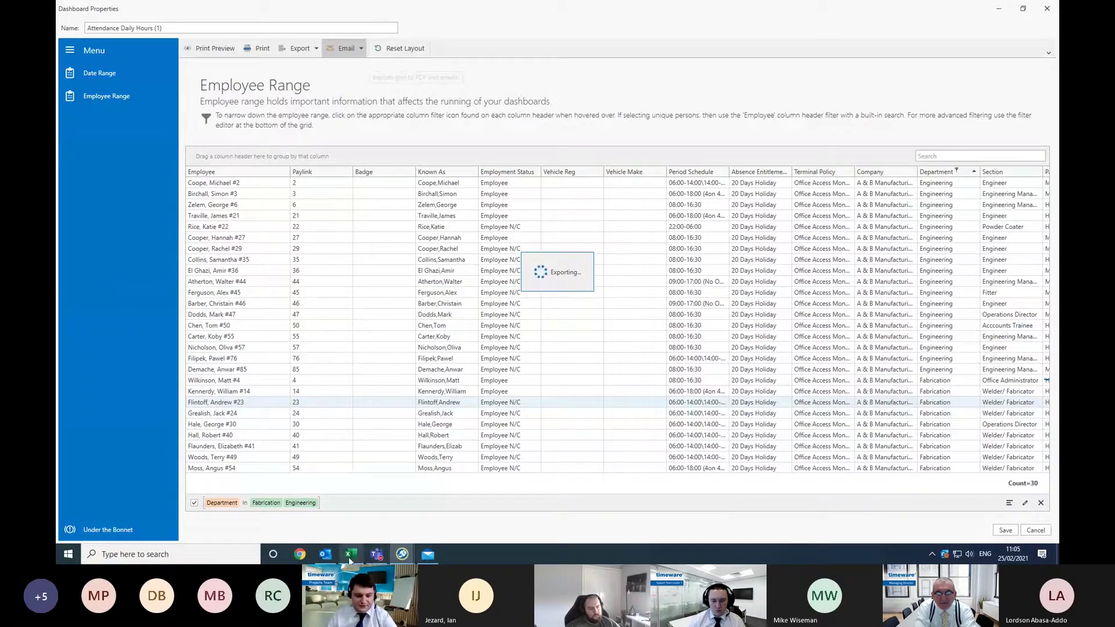
click(329, 555)
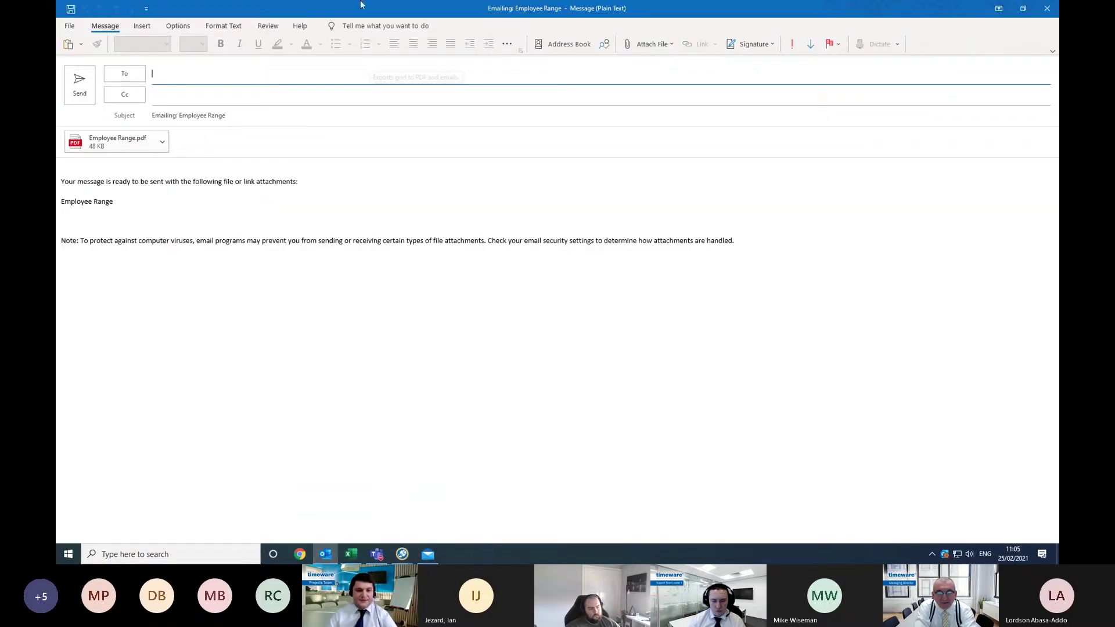
click(216, 82)
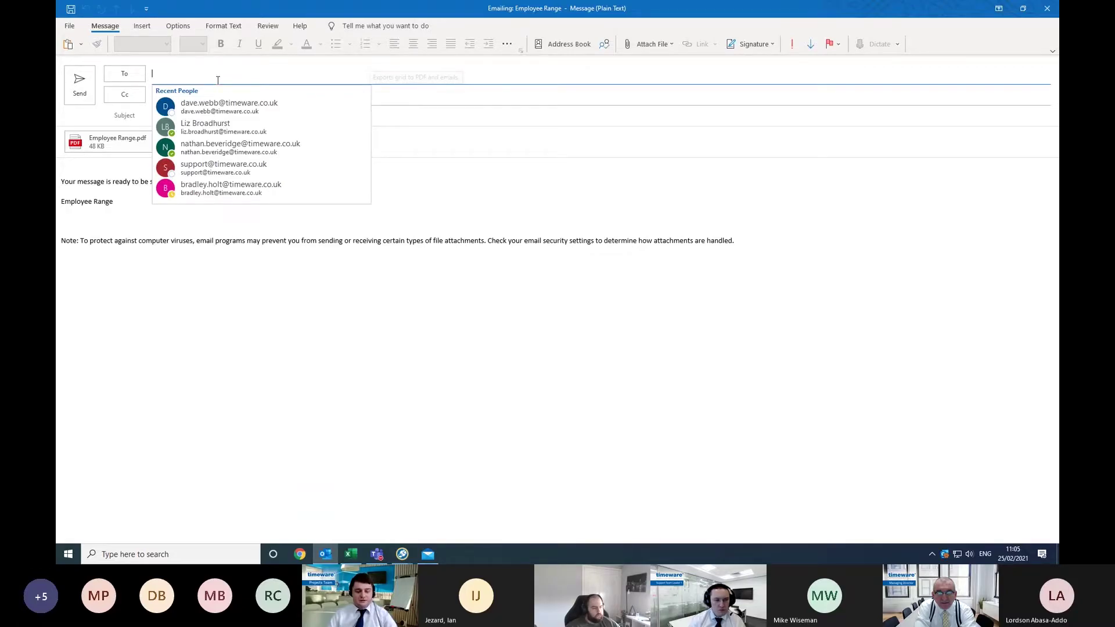
text(simo)
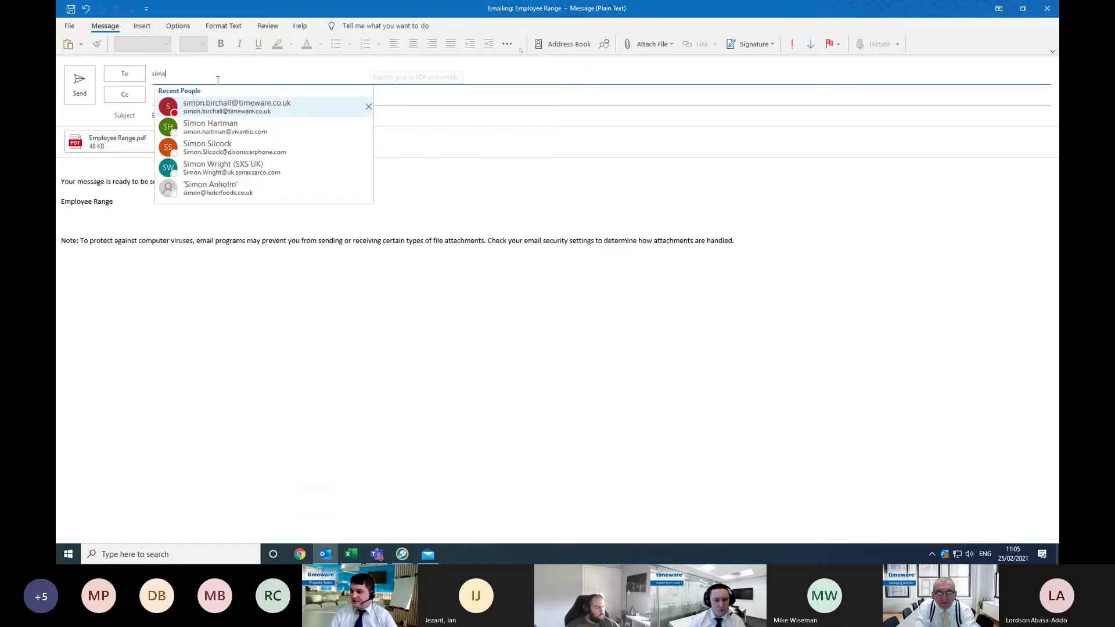
click(219, 104)
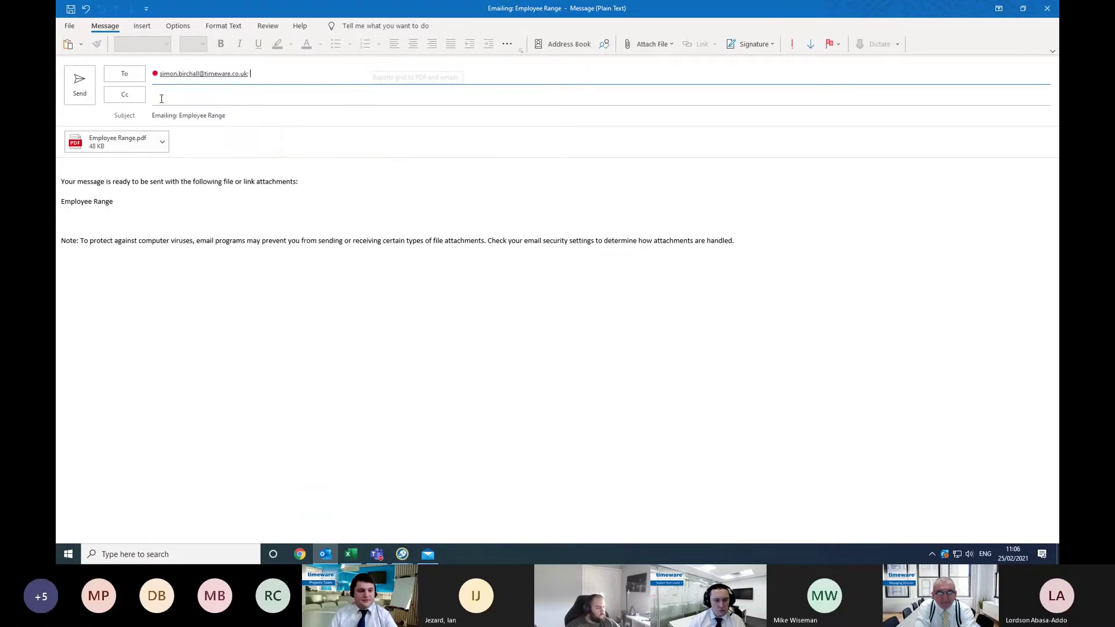
click(90, 88)
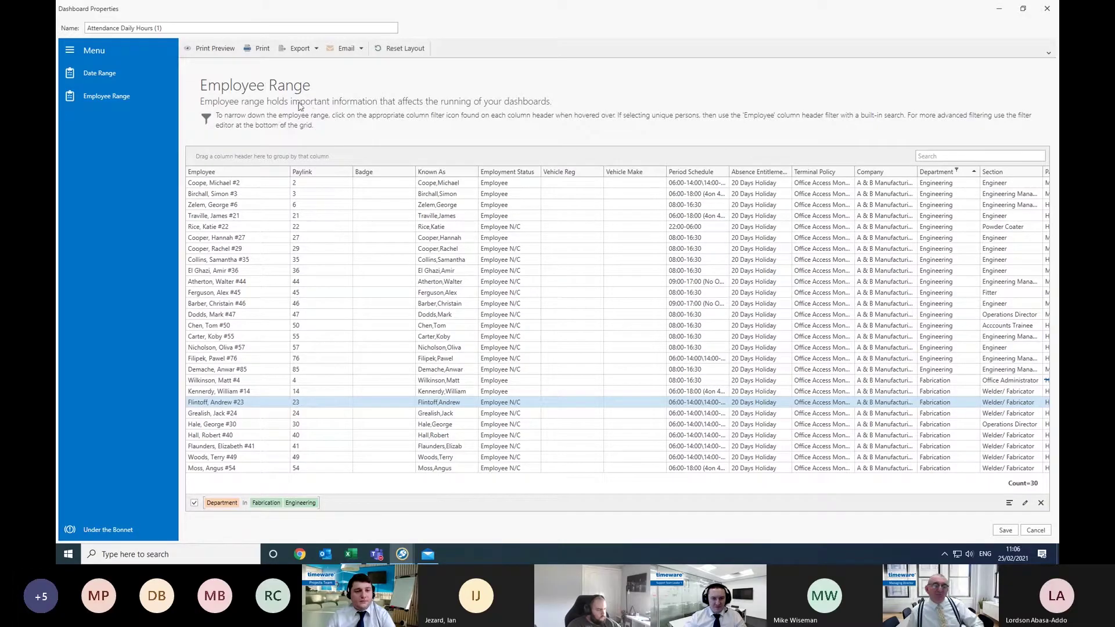
Open the employee range print preview at full size and examine its page layout and file options.
click(212, 47)
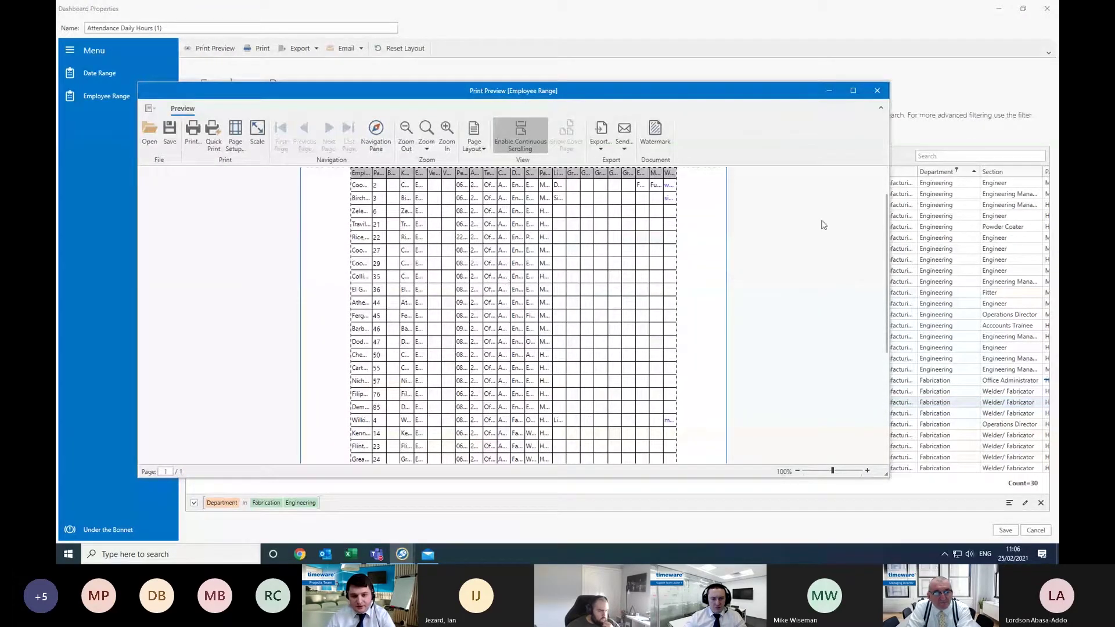
click(853, 91)
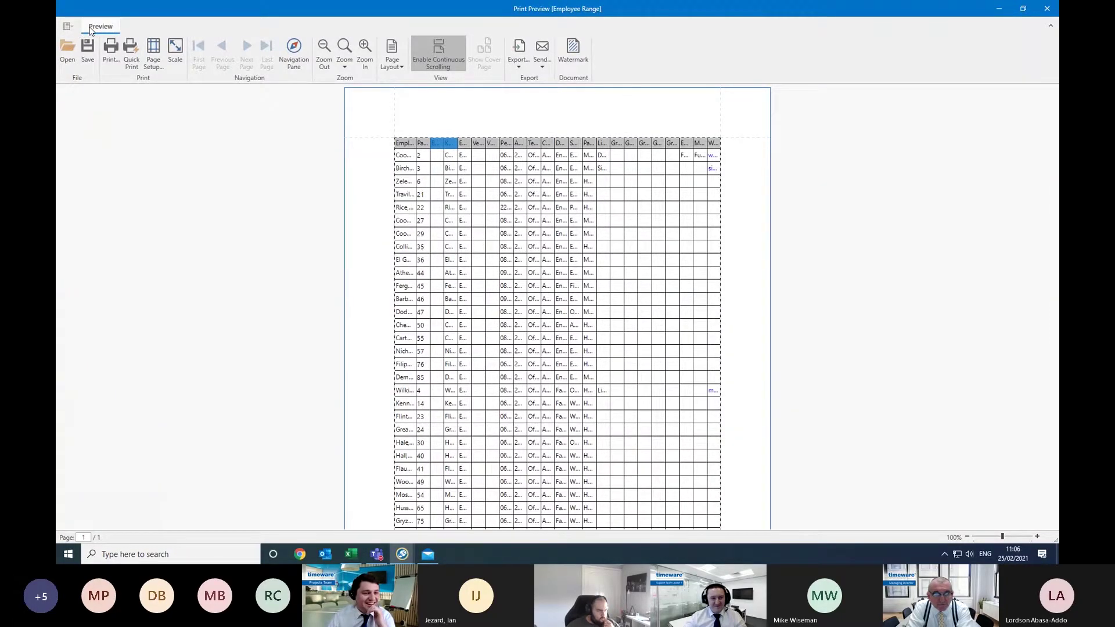
click(392, 58)
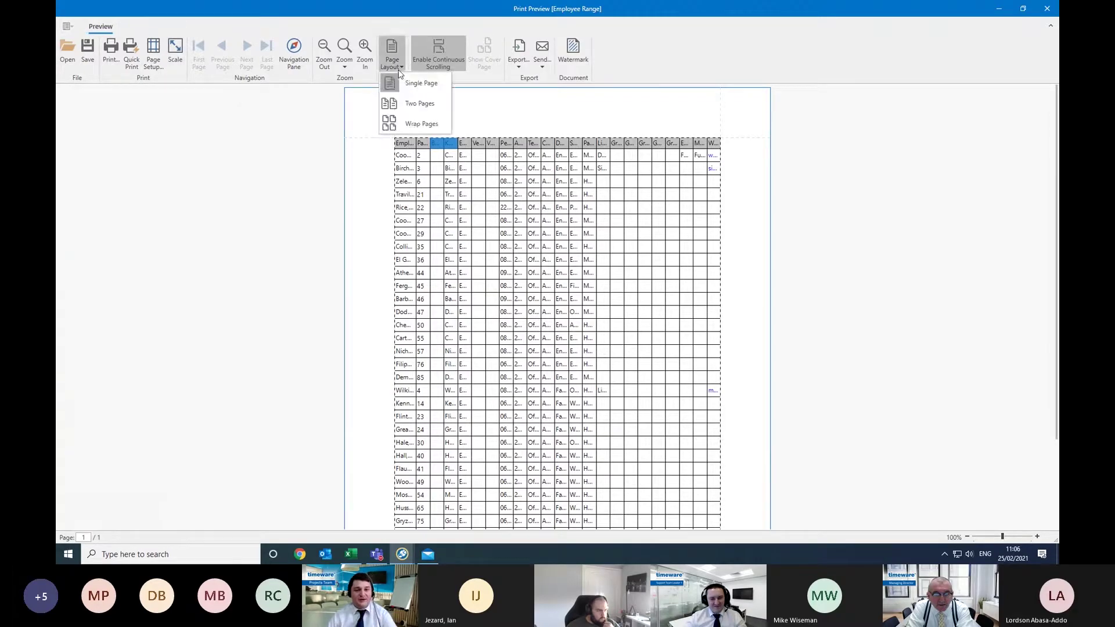
click(517, 112)
click(68, 27)
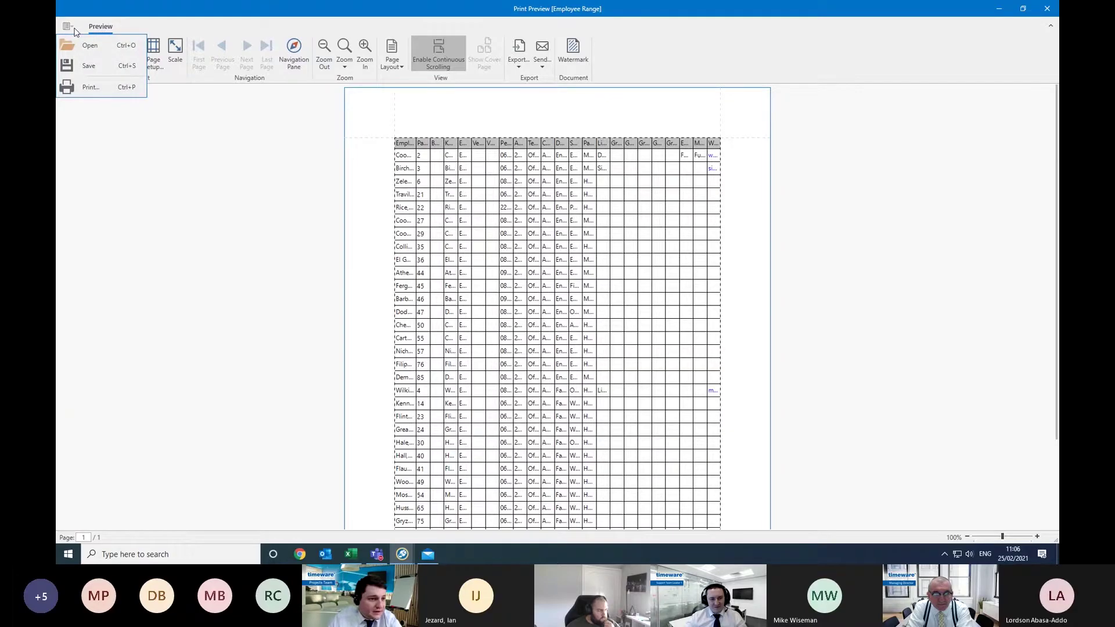
click(71, 27)
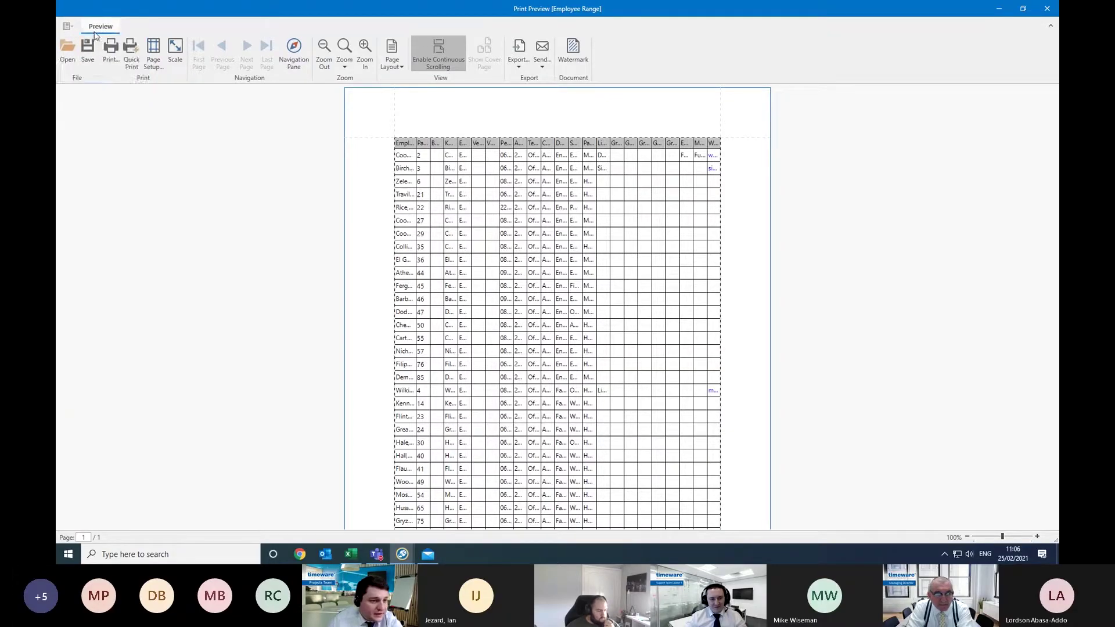
Check the paper size options in the page setup, set the orientation to landscape, and close the print preview.
click(157, 52)
click(573, 214)
click(572, 214)
click(573, 213)
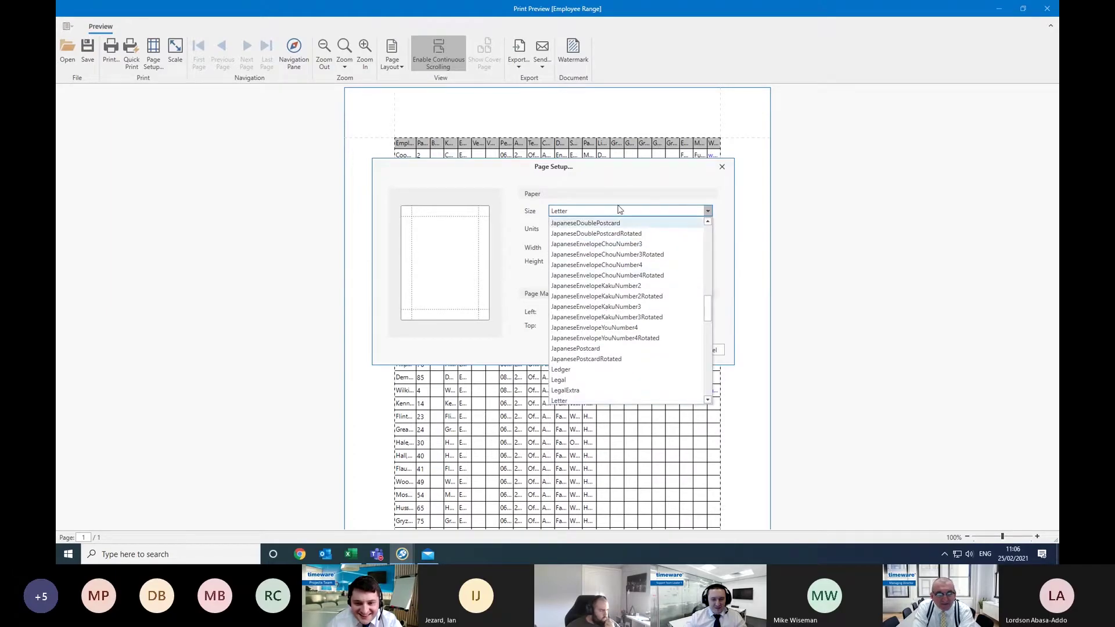
click(618, 211)
click(691, 244)
click(670, 351)
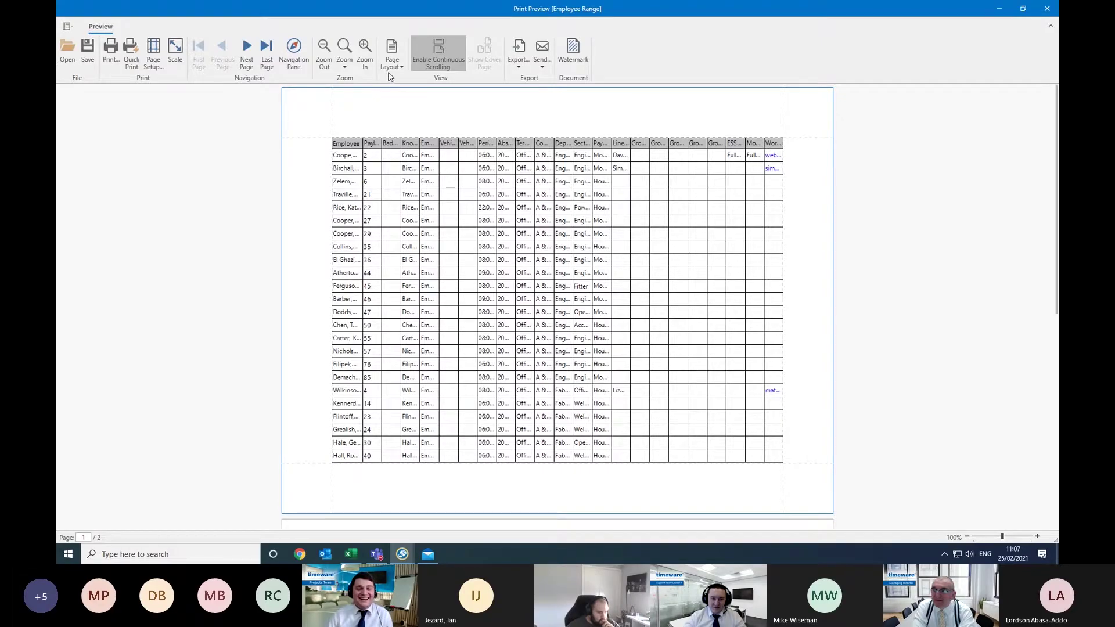
click(1045, 8)
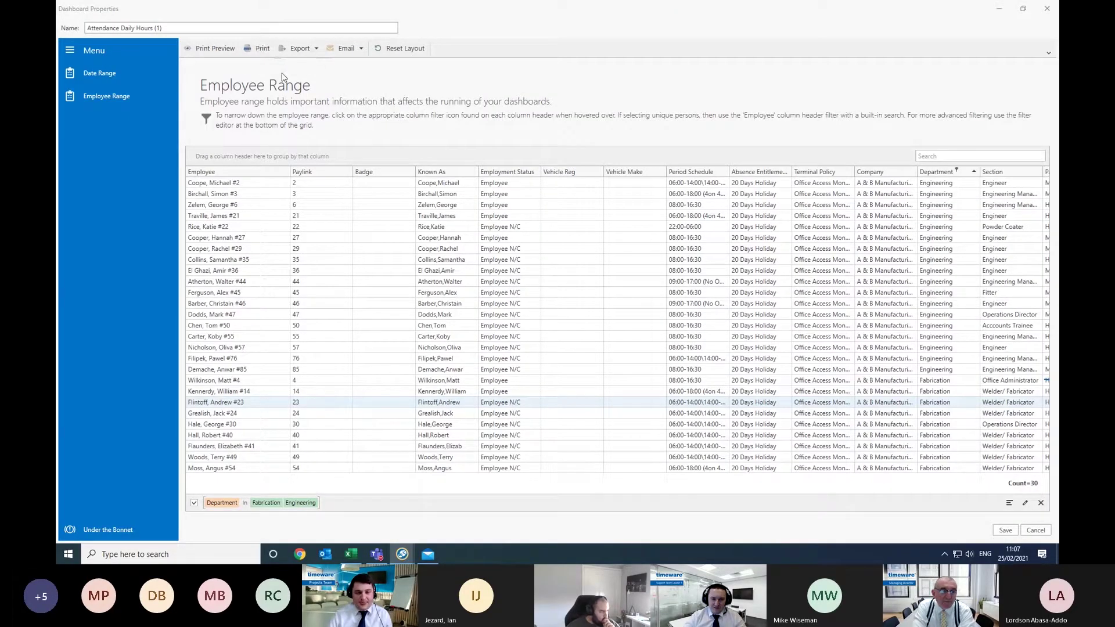
Reset the employee range grid layout to remove the department filter and sorting.
click(320, 52)
click(320, 51)
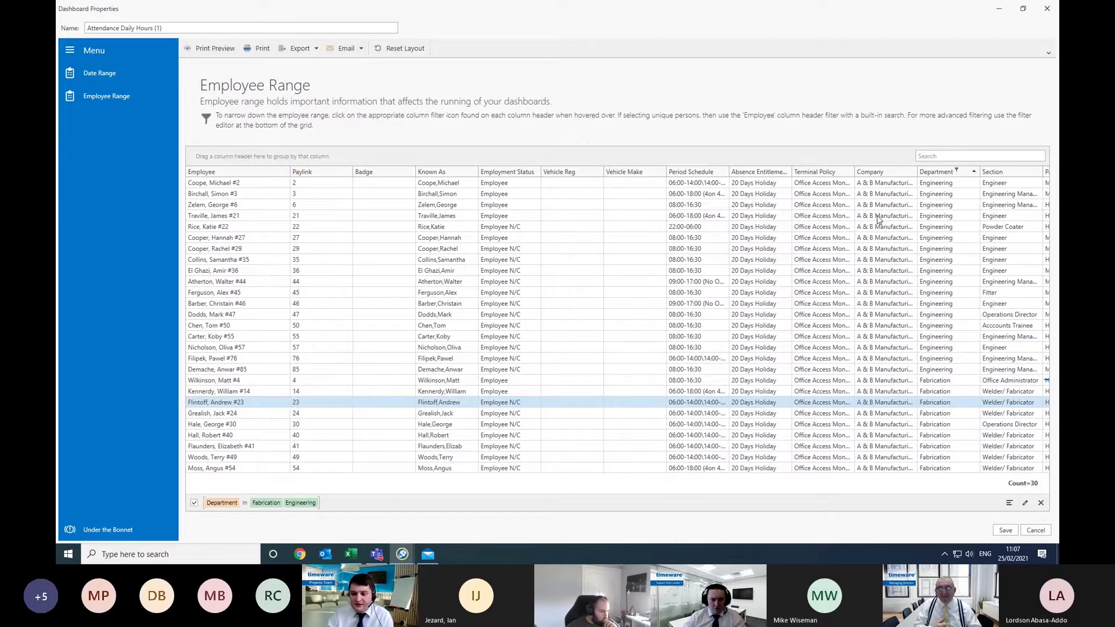
click(401, 48)
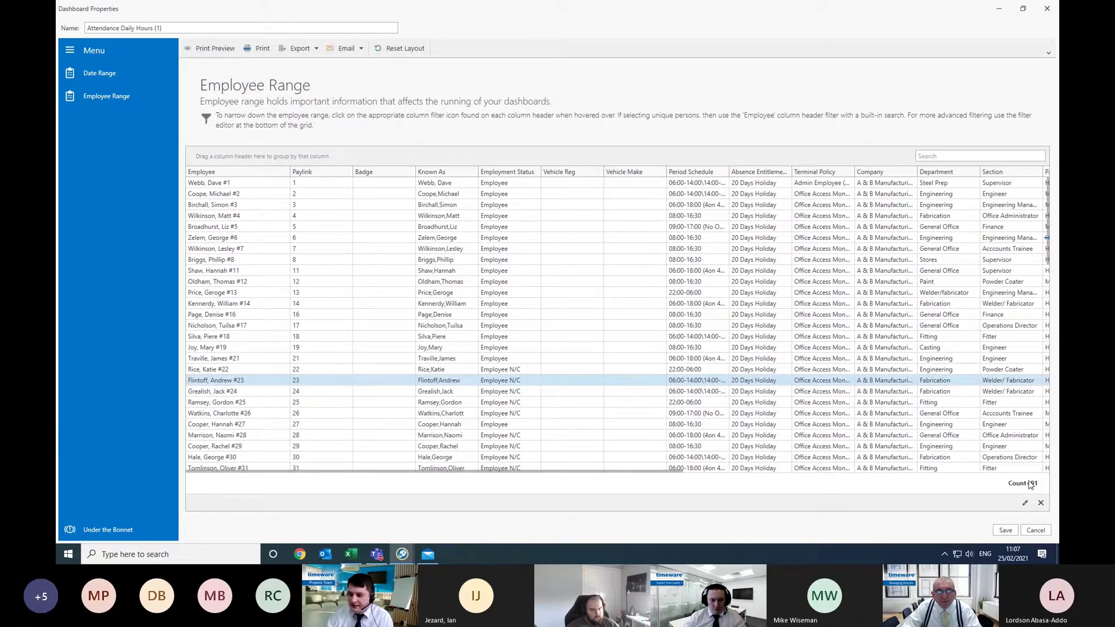
click(407, 51)
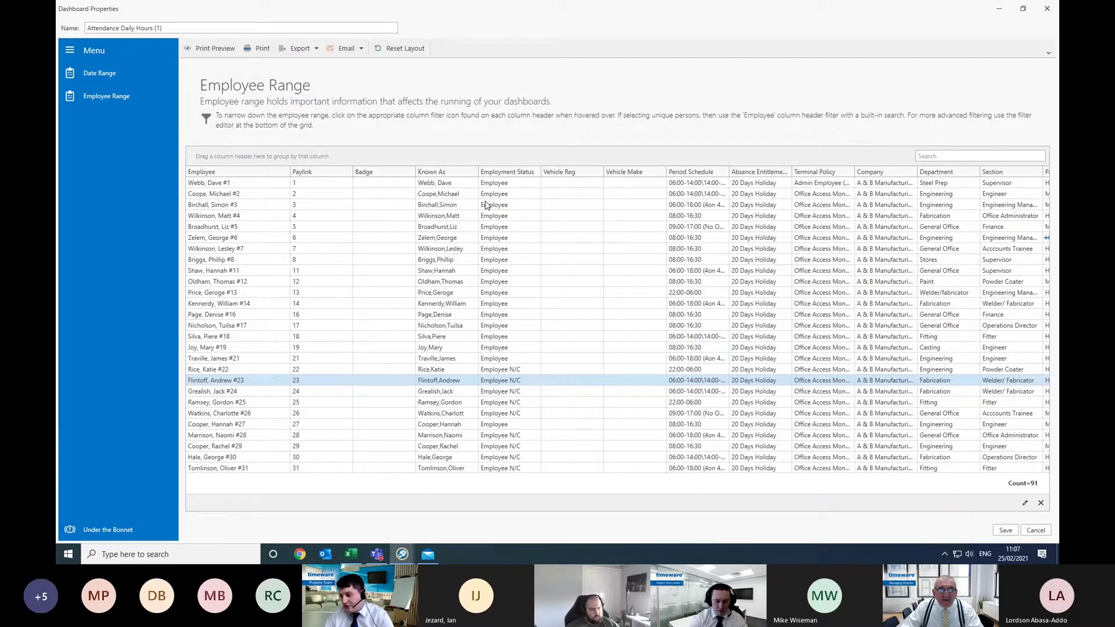
Search the whole employee range for one employee's surname and clear the search.
click(970, 157)
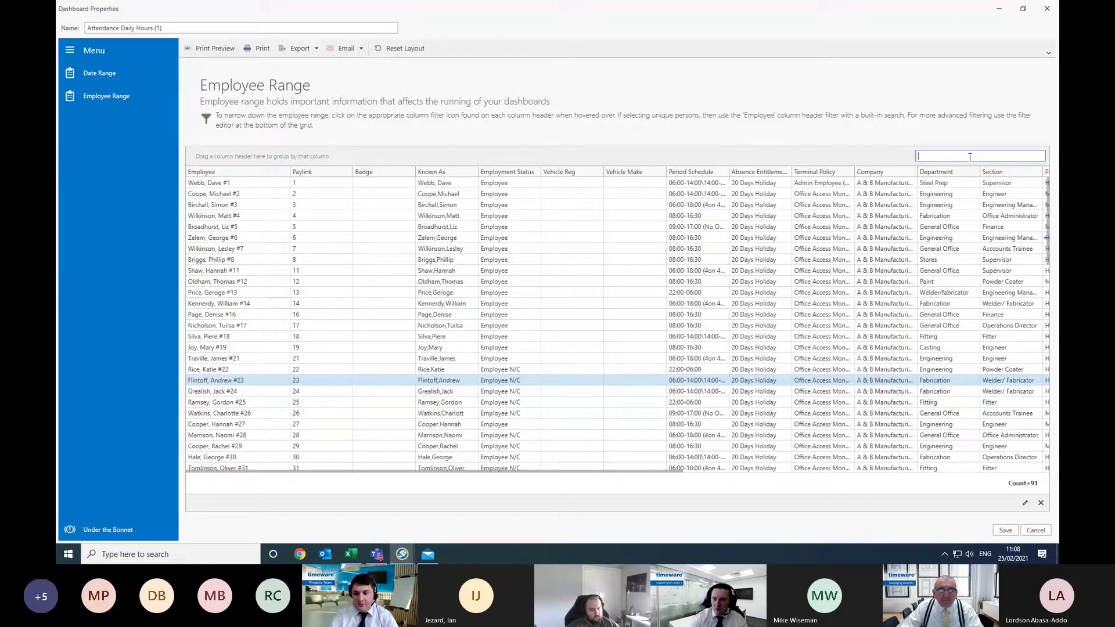
scroll(807, 435, down, 2)
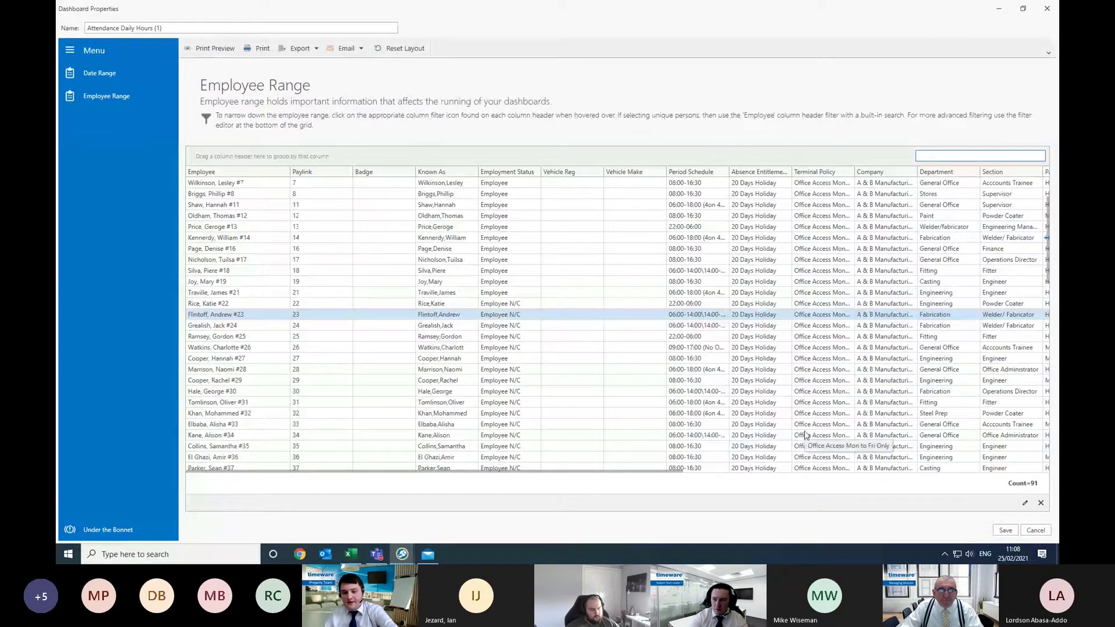
scroll(806, 435, down, 2)
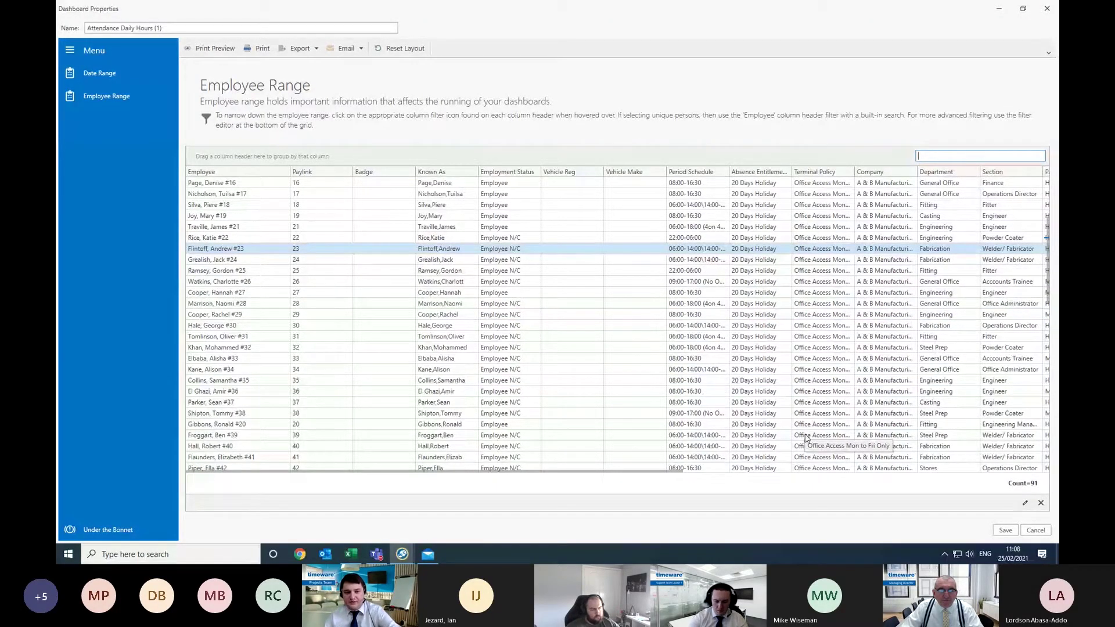
scroll(807, 436, up, 4)
click(937, 158)
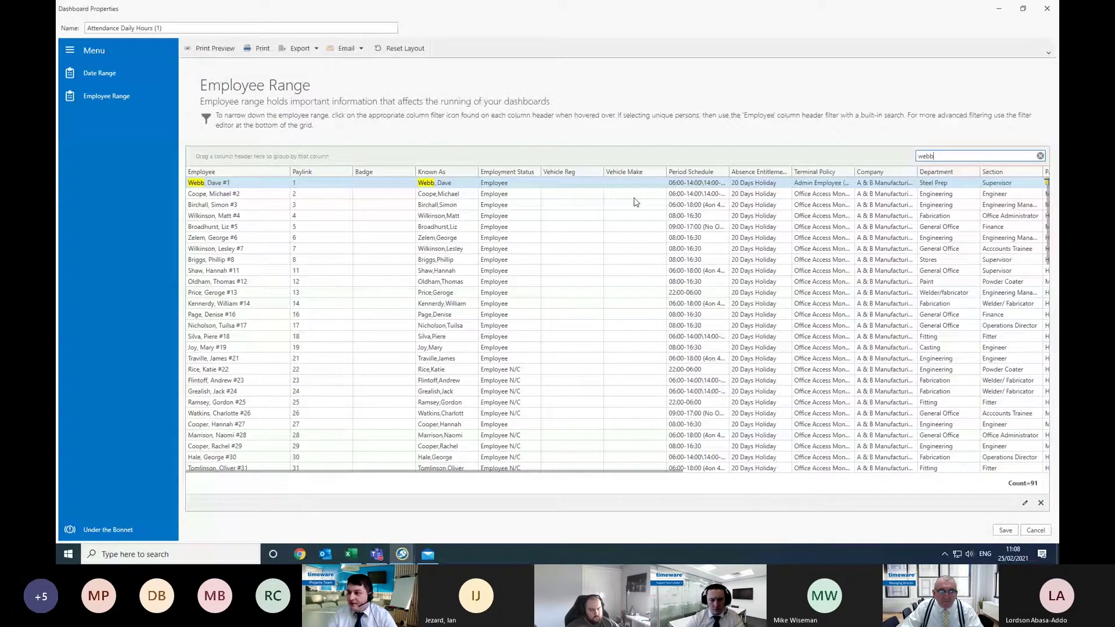
mouse_move(527, 473)
mouse_down()
mouse_move(699, 472)
mouse_move(540, 475)
mouse_up()
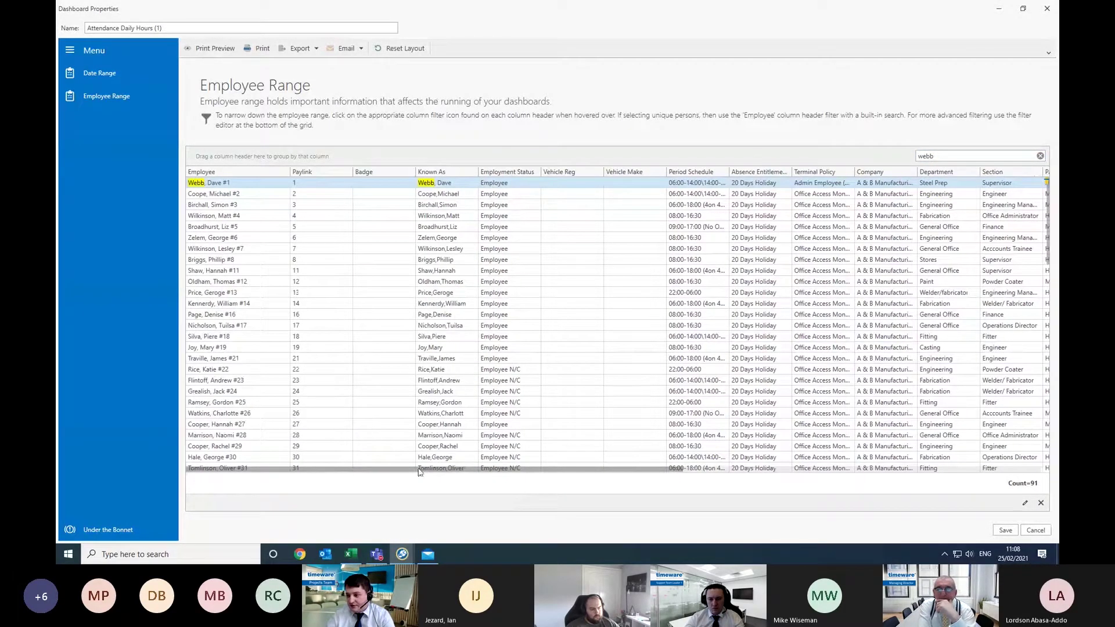
click(1040, 155)
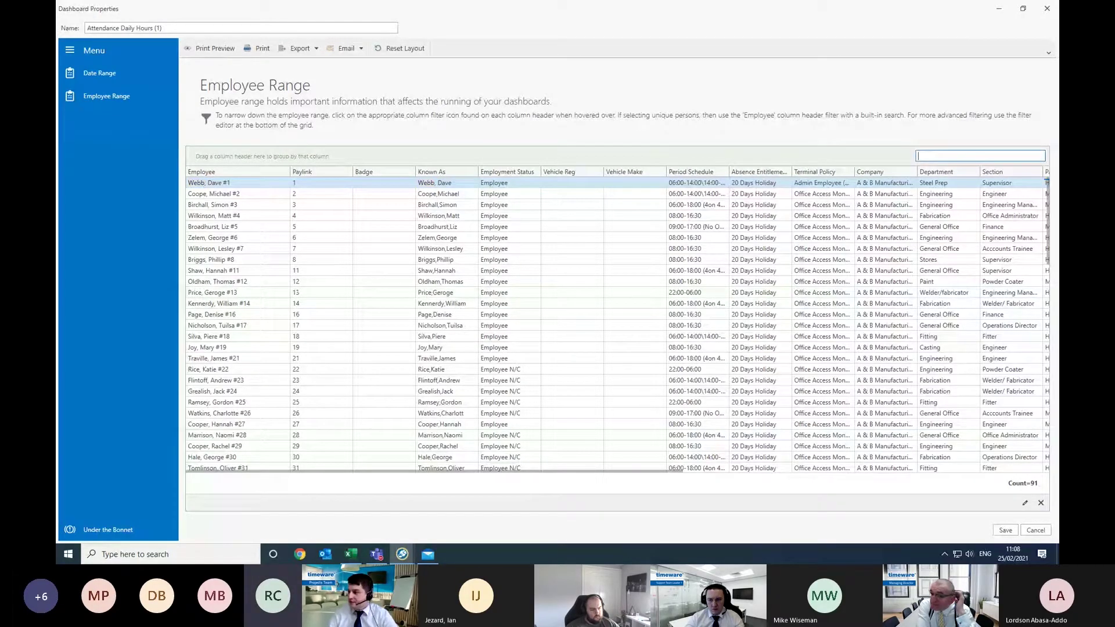
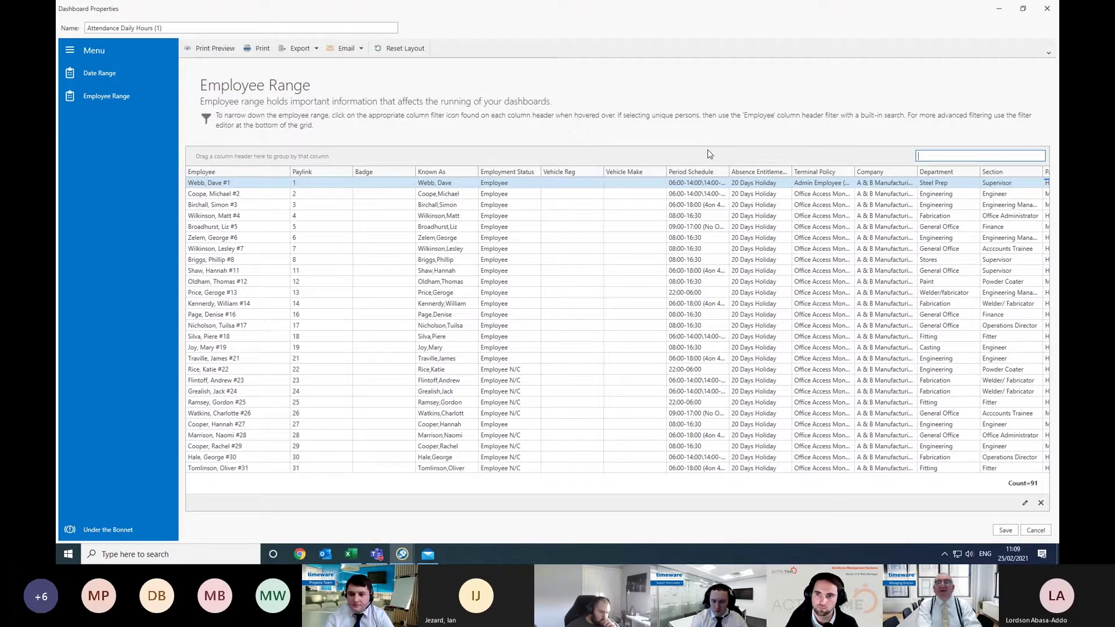
Move the Period Schedule, Absence Entitlement, Terminal Policy and Company columns in front of Vehicle Reg and check the column options.
drag(679, 175, 558, 174)
drag(749, 170, 619, 169)
drag(808, 175, 685, 174)
drag(897, 171, 757, 173)
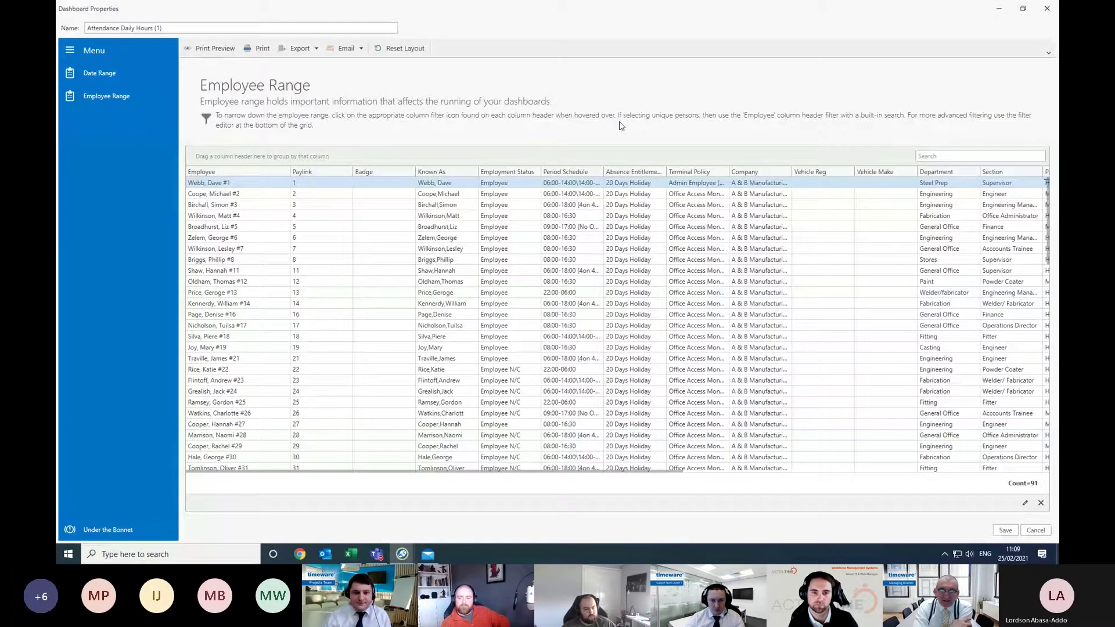
right_click(584, 171)
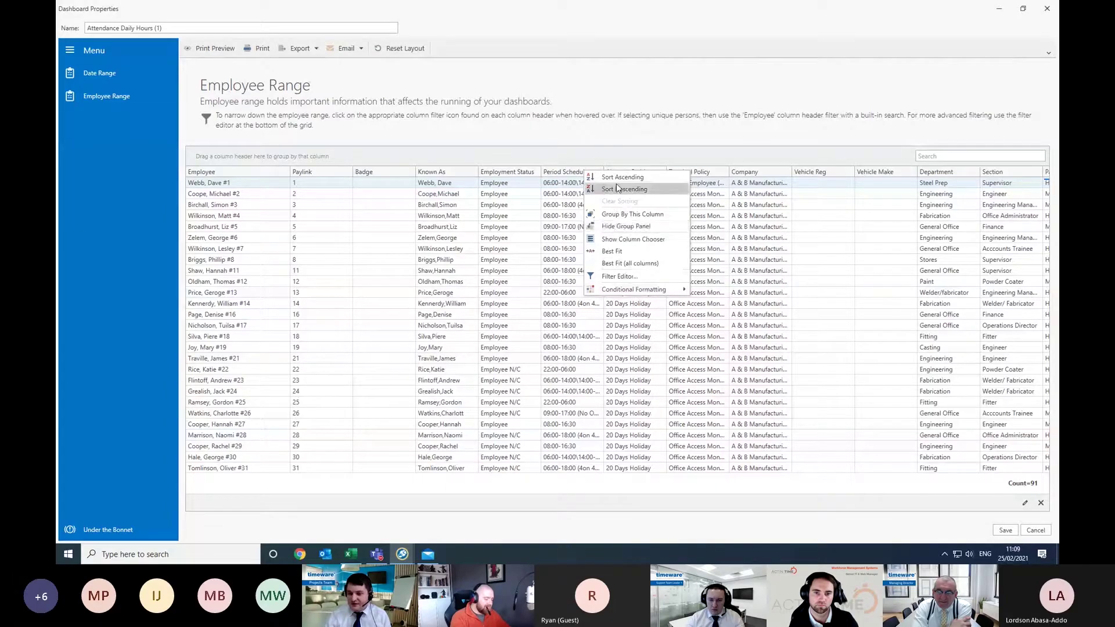
click(615, 128)
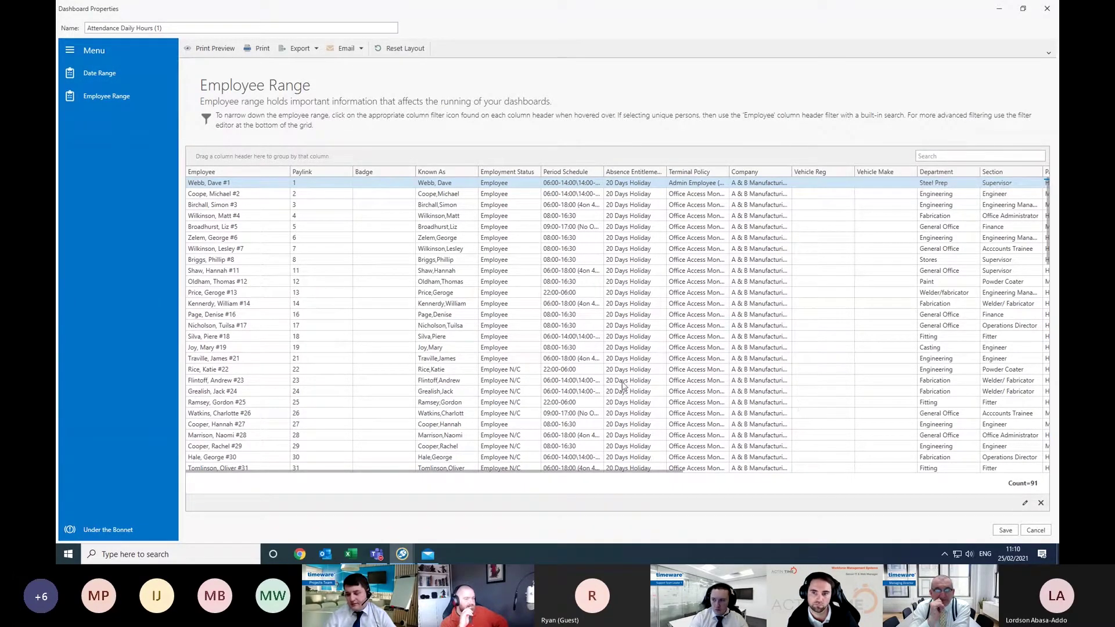
Save the dashboard properties and open the Attendance Daily Hours (1) dashboard.
click(1003, 531)
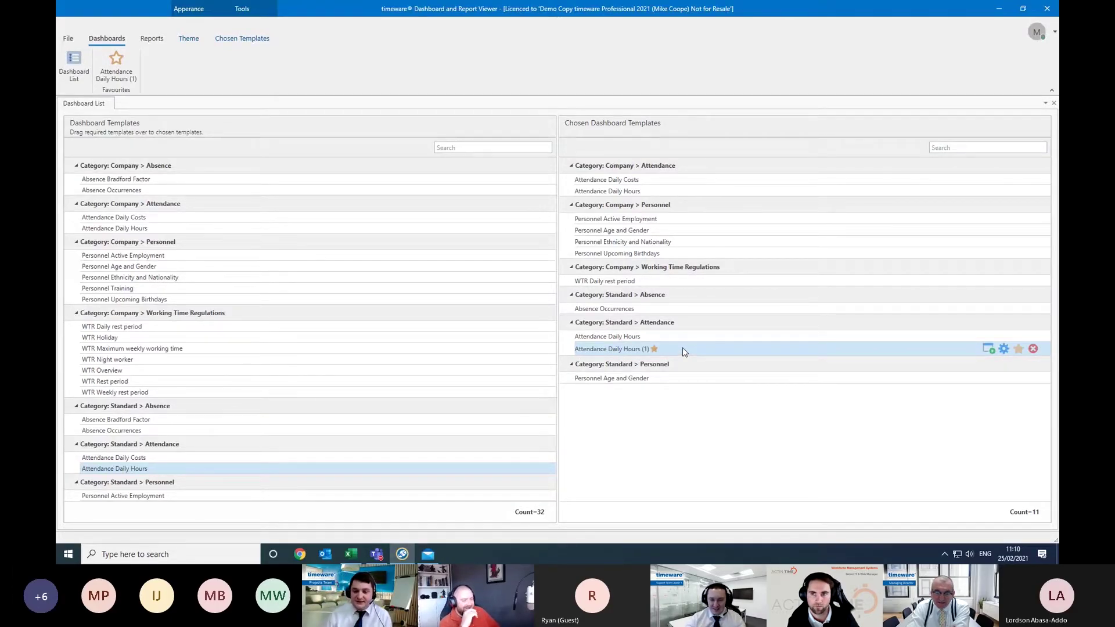
double_click(682, 348)
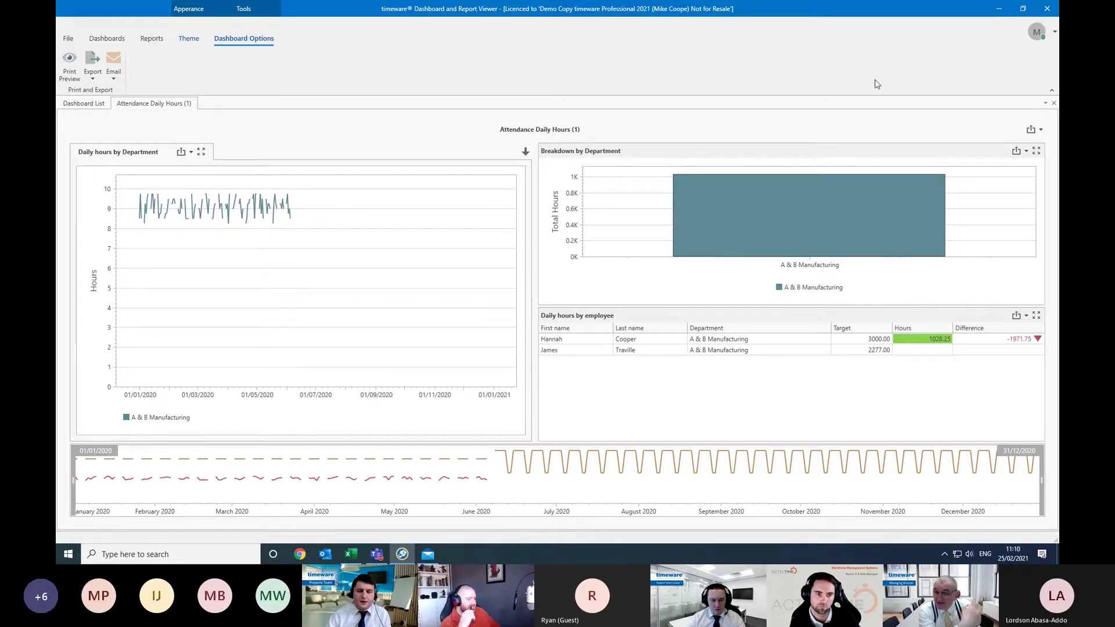
Set the date range of Attendance Daily Hours (1) to Current month, save the properties, and open the dashboard again.
key(ctrl+Tab)
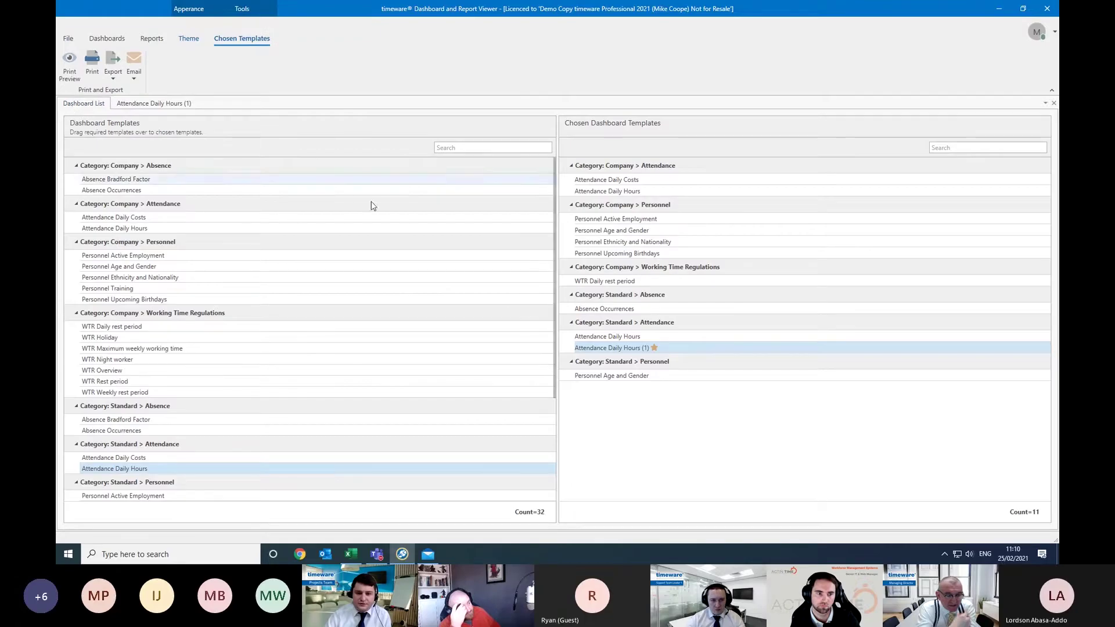
click(998, 349)
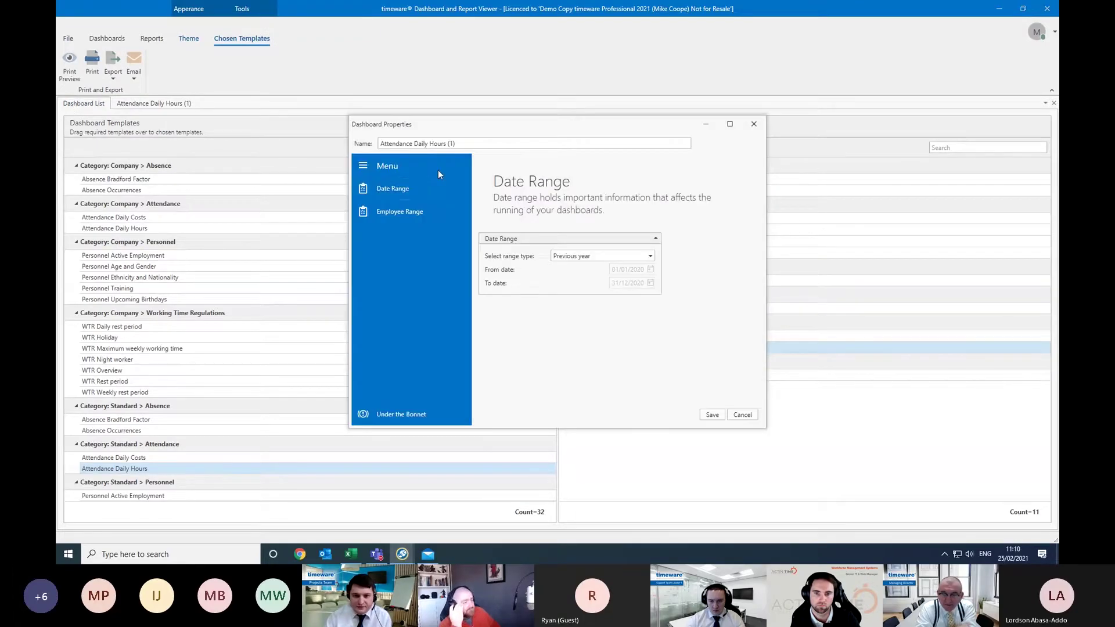
click(574, 259)
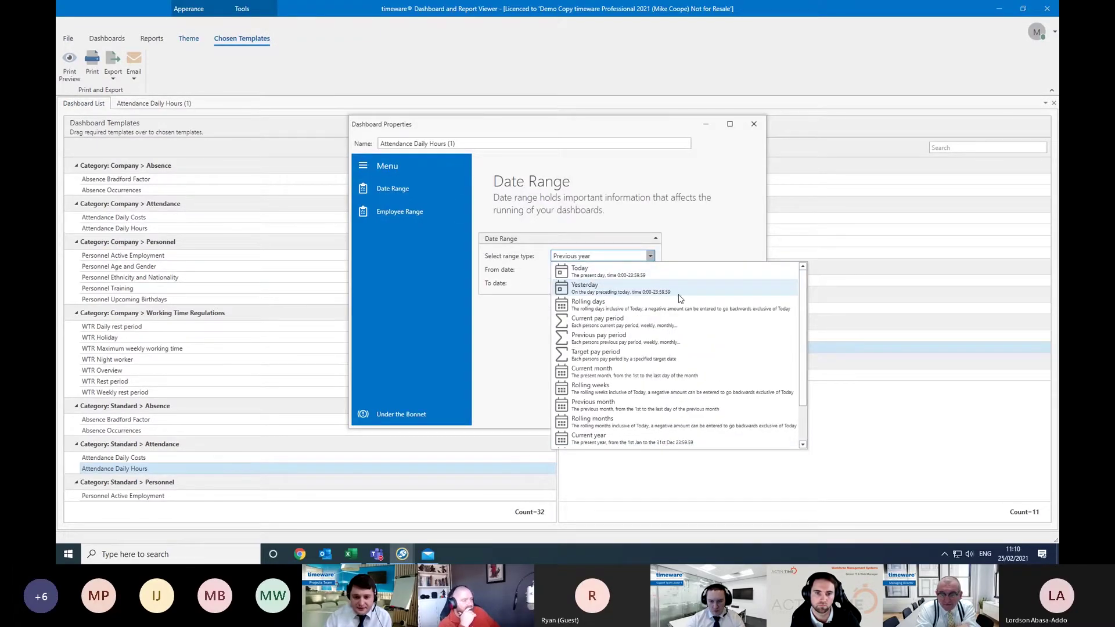
click(649, 371)
click(718, 415)
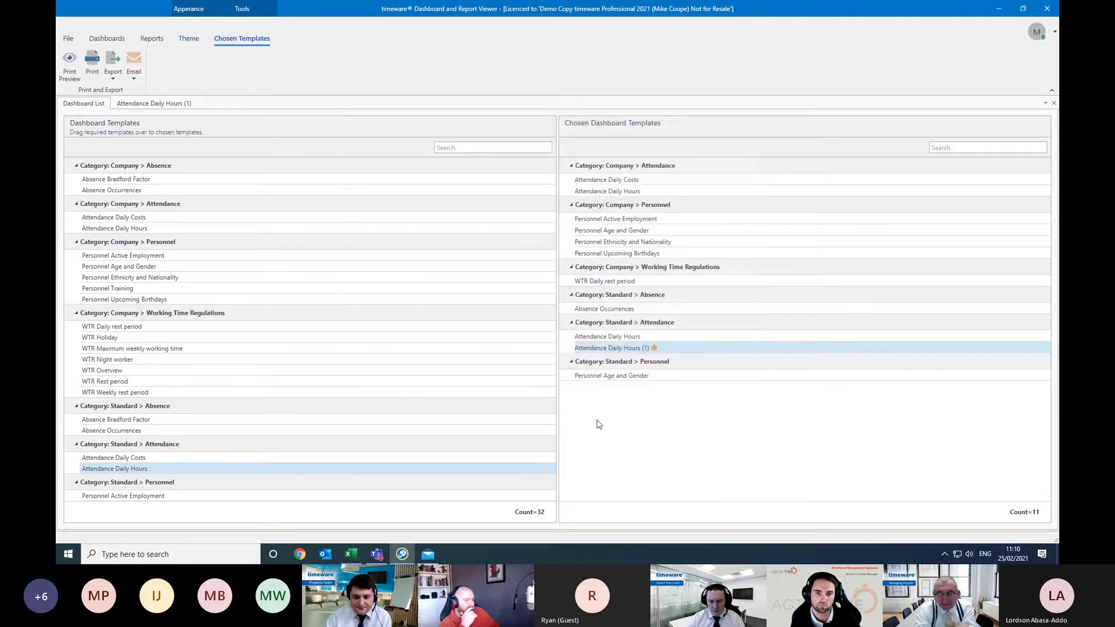
double_click(667, 350)
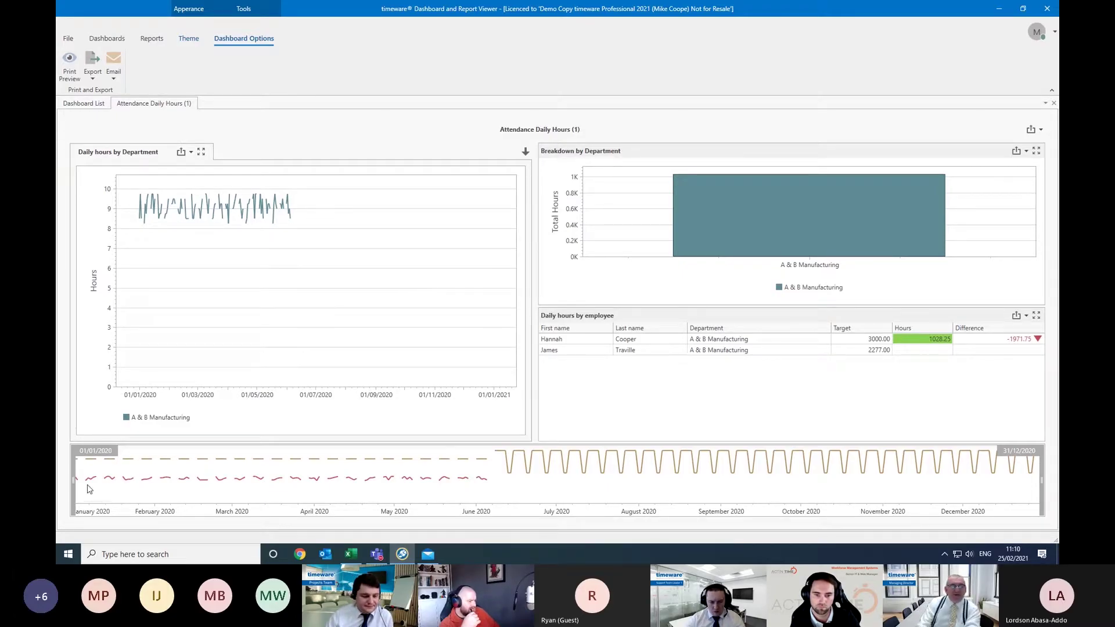
Adjust both ends of the dashboard's range filter, ending with the period 14/12/2020 to 29/12/2020.
drag(78, 488, 226, 476)
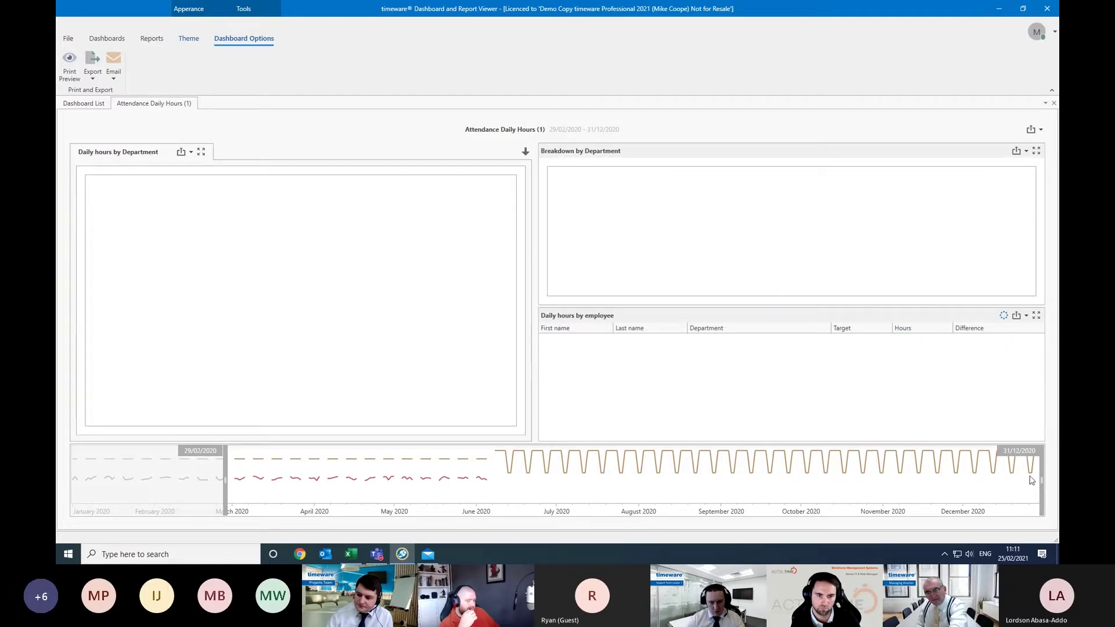
drag(1040, 479, 657, 479)
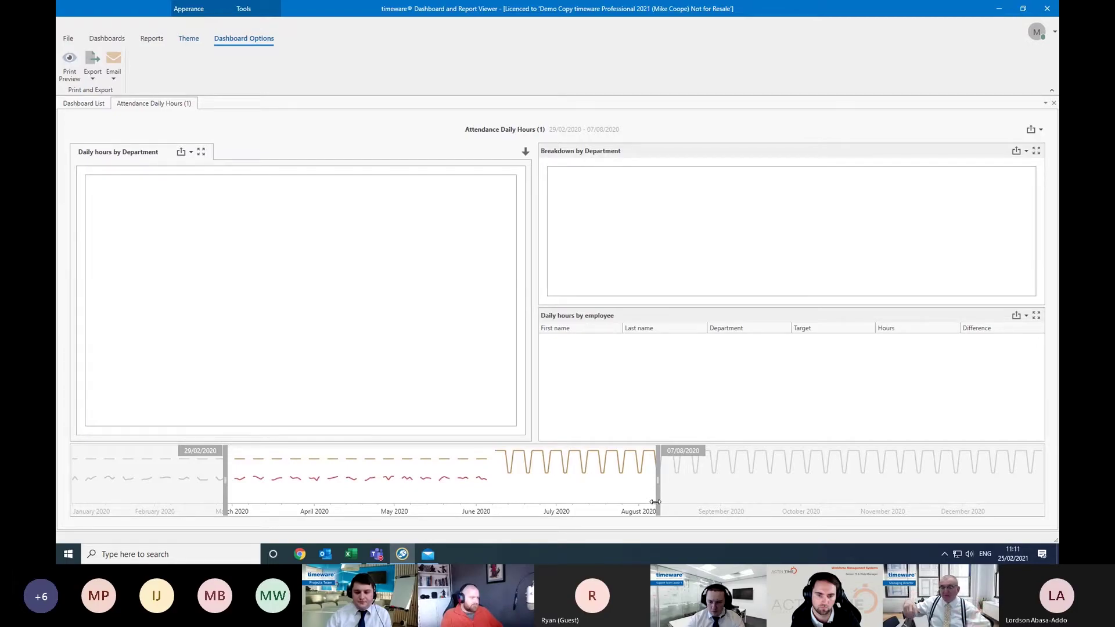
drag(655, 501, 1039, 481)
drag(225, 473, 992, 470)
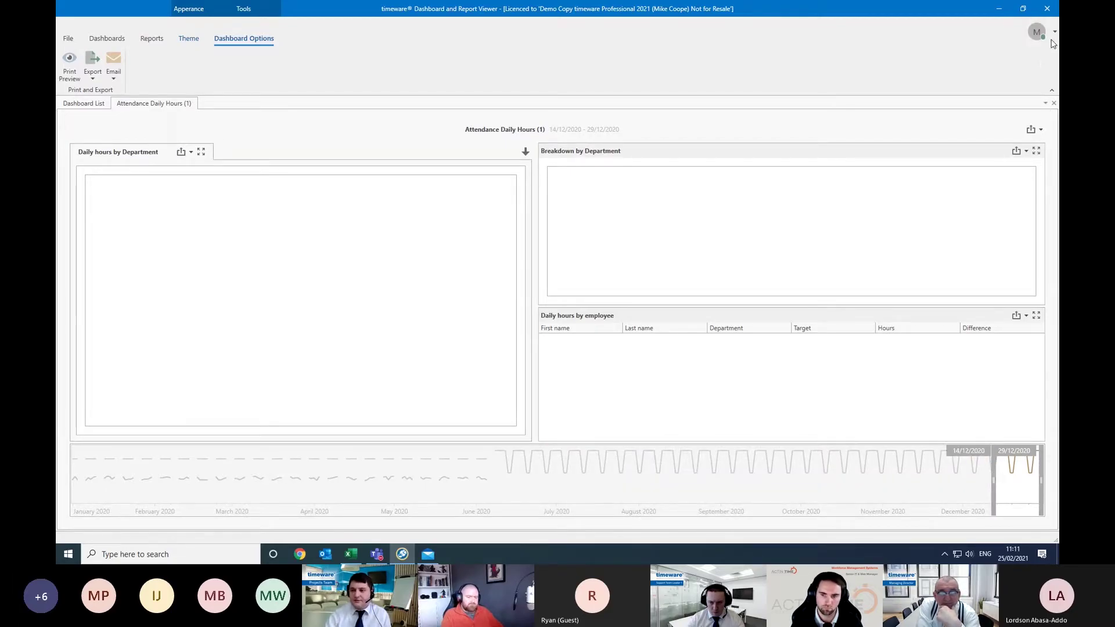
Close the Attendance Daily Hours (1) dashboard and open the chosen Attendance Daily Hours dashboard under Standard > Attendance.
right_click(167, 103)
click(210, 148)
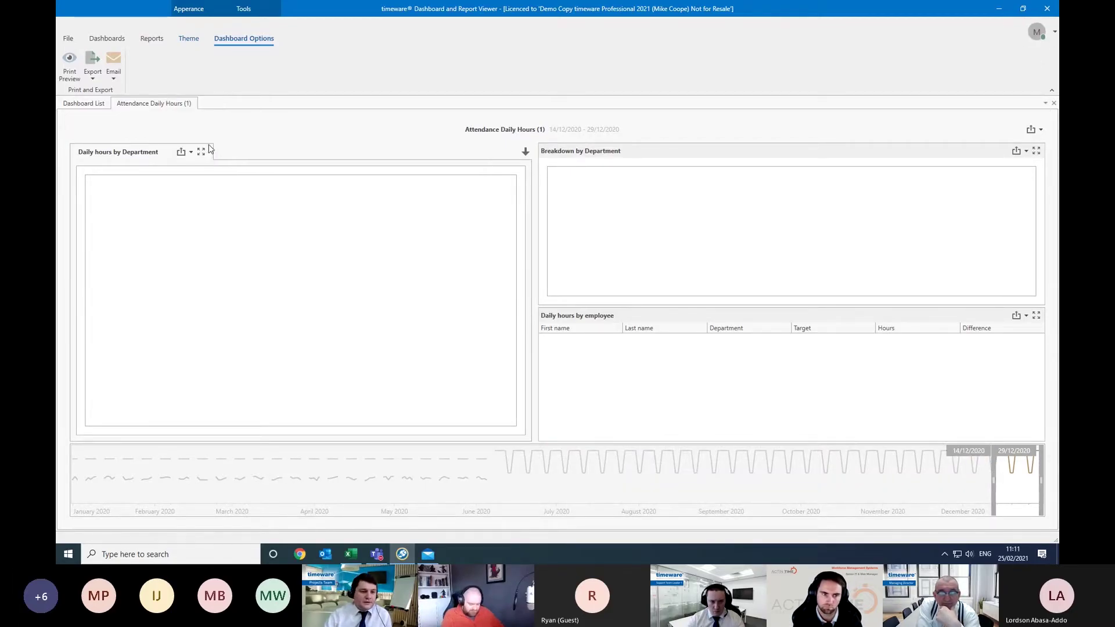
double_click(672, 338)
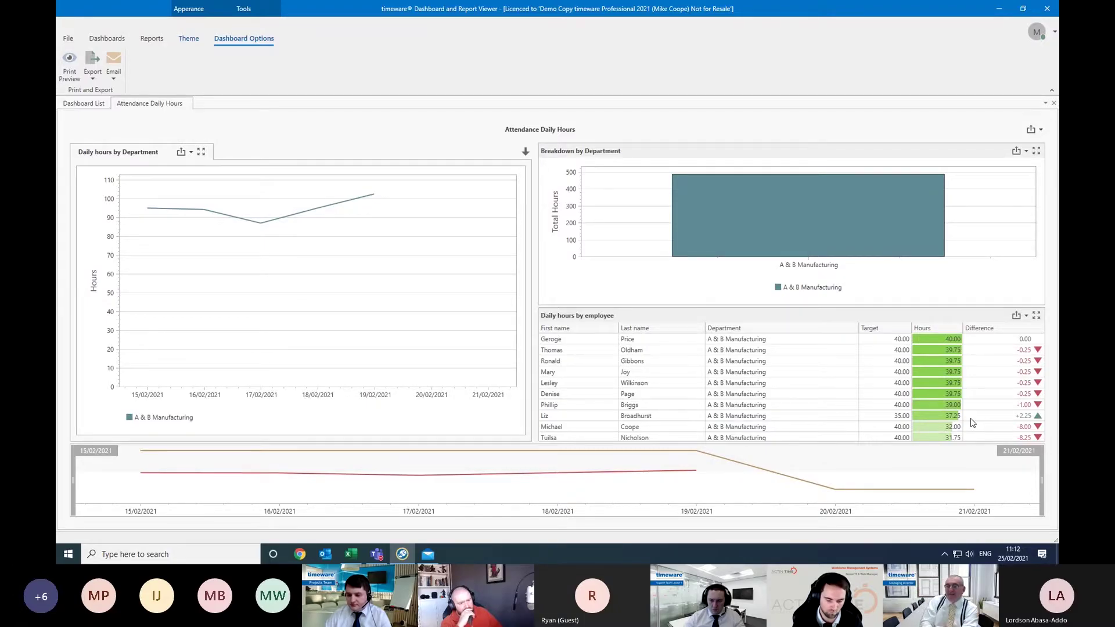
Review the employees' target, hours and difference figures in the Daily hours by employee list.
scroll(973, 422, down, 2)
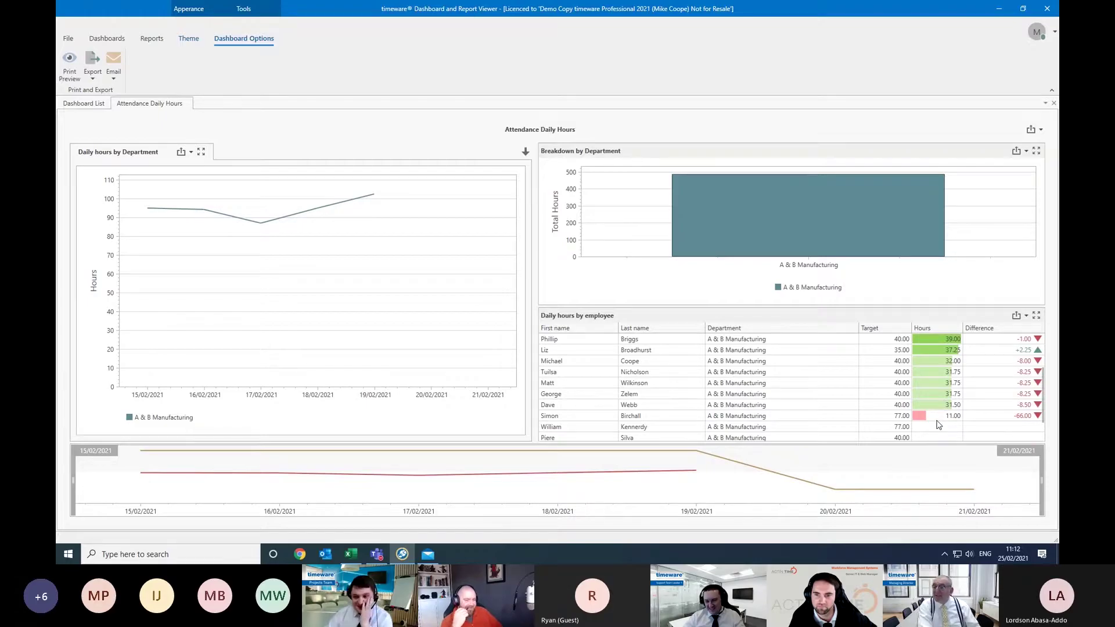
scroll(934, 424, down, 2)
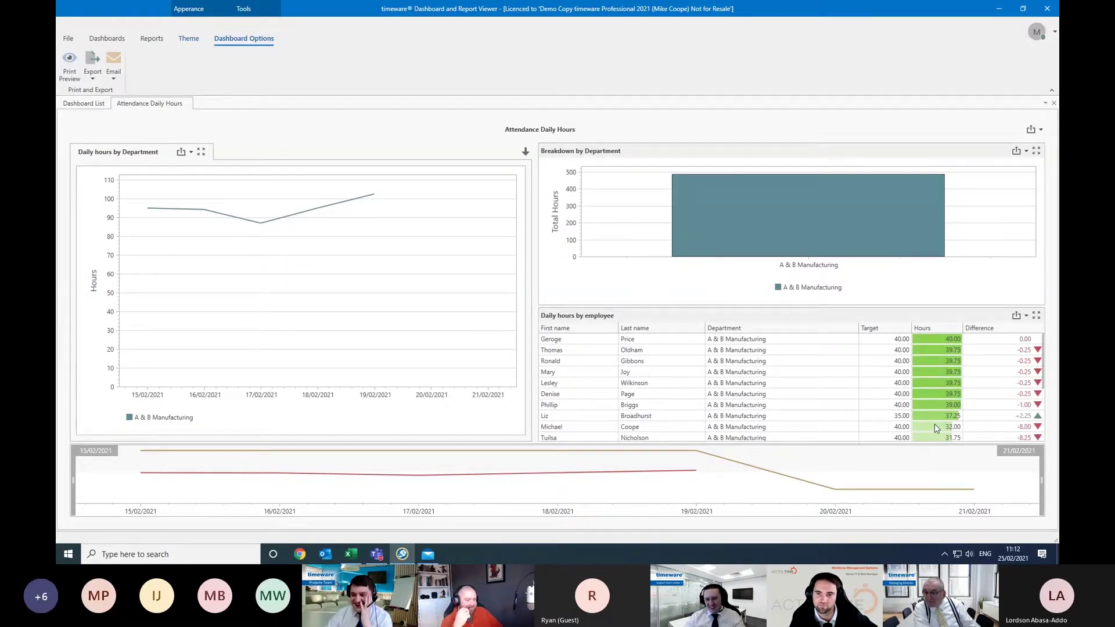
scroll(934, 424, up, 2)
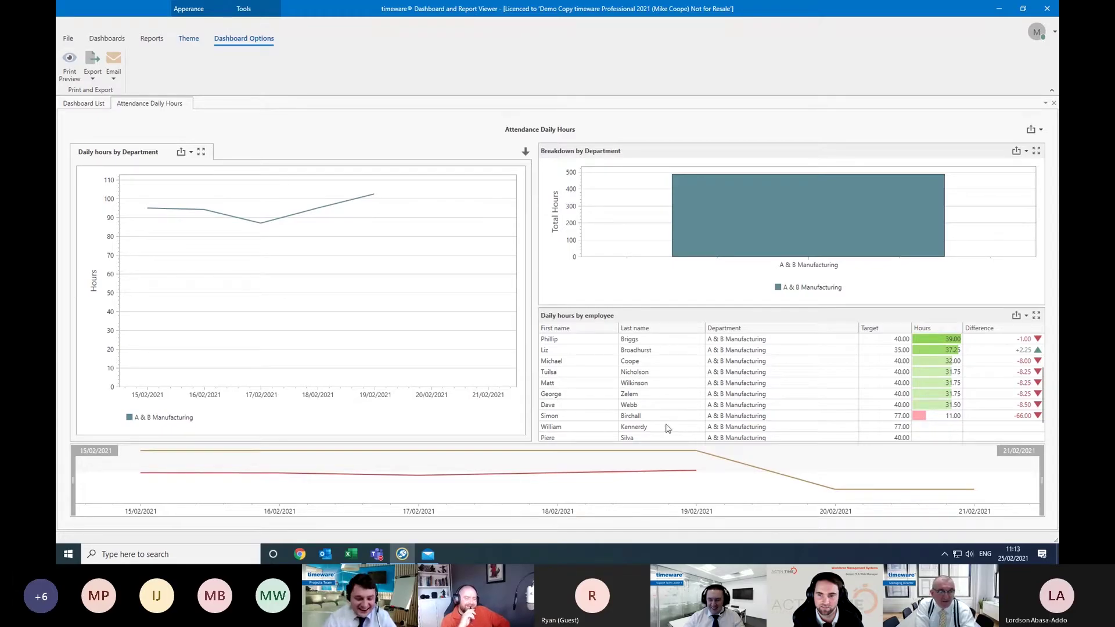
mouse_move(74, 474)
mouse_down()
mouse_move(104, 472)
mouse_move(72, 474)
mouse_up()
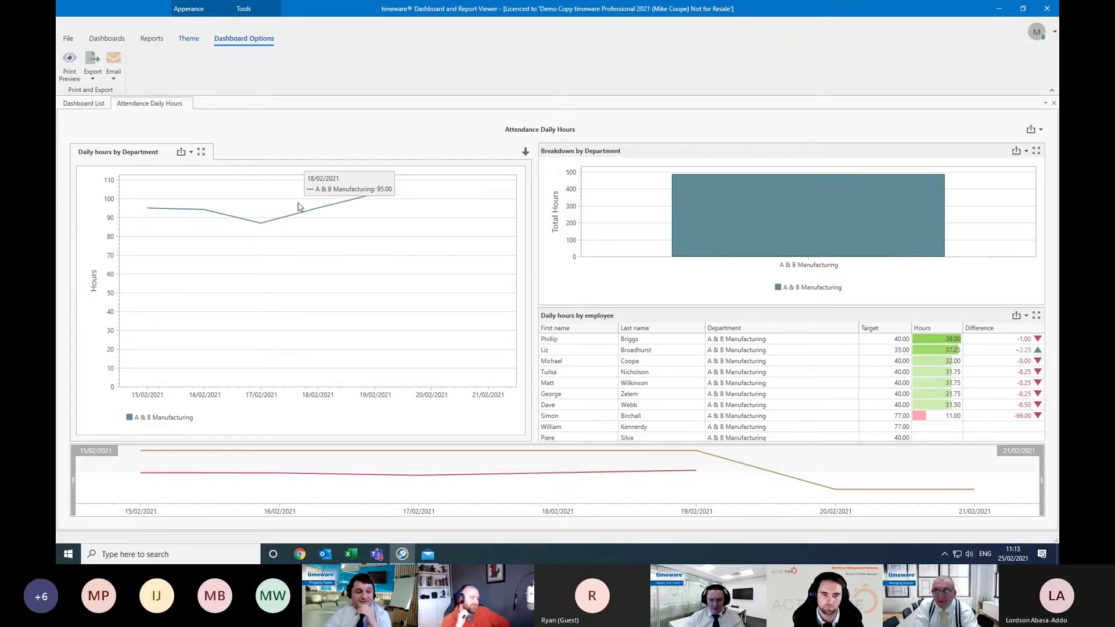
Close the Attendance Daily Hours dashboard and reopen it from the chosen dashboard templates.
right_click(151, 106)
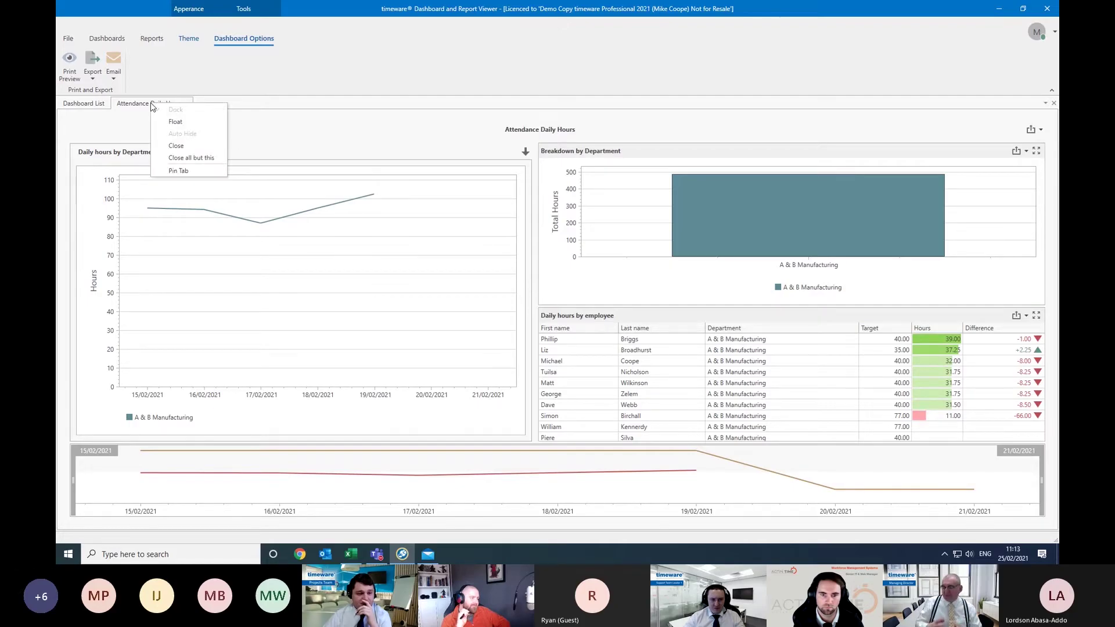
click(176, 146)
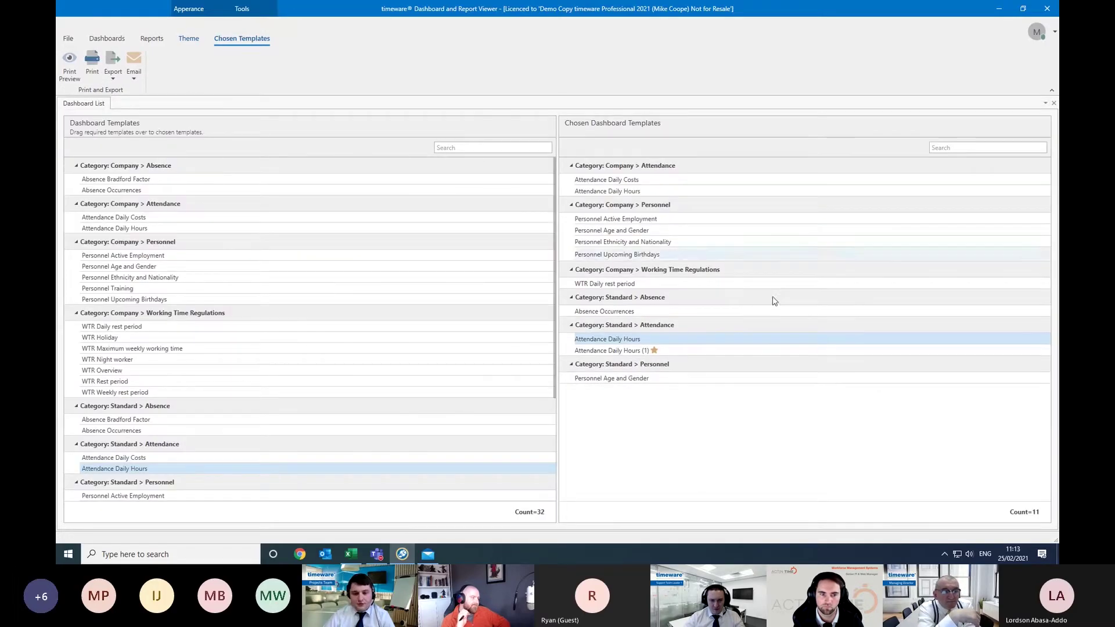
double_click(801, 340)
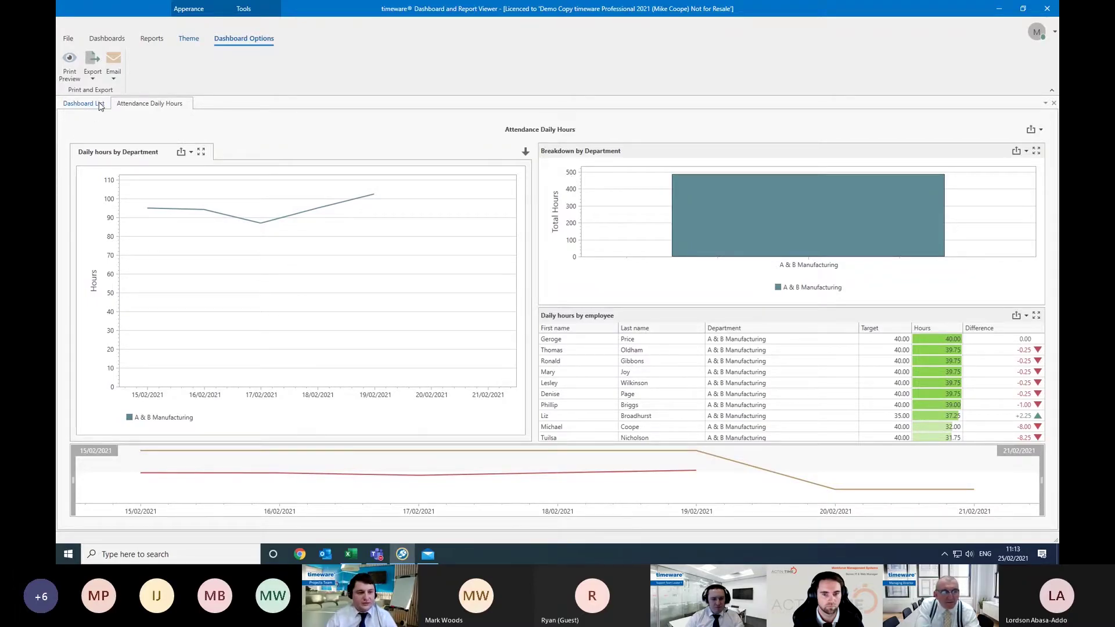
Show the dashboard's print preview in a maximized window and close it.
click(74, 66)
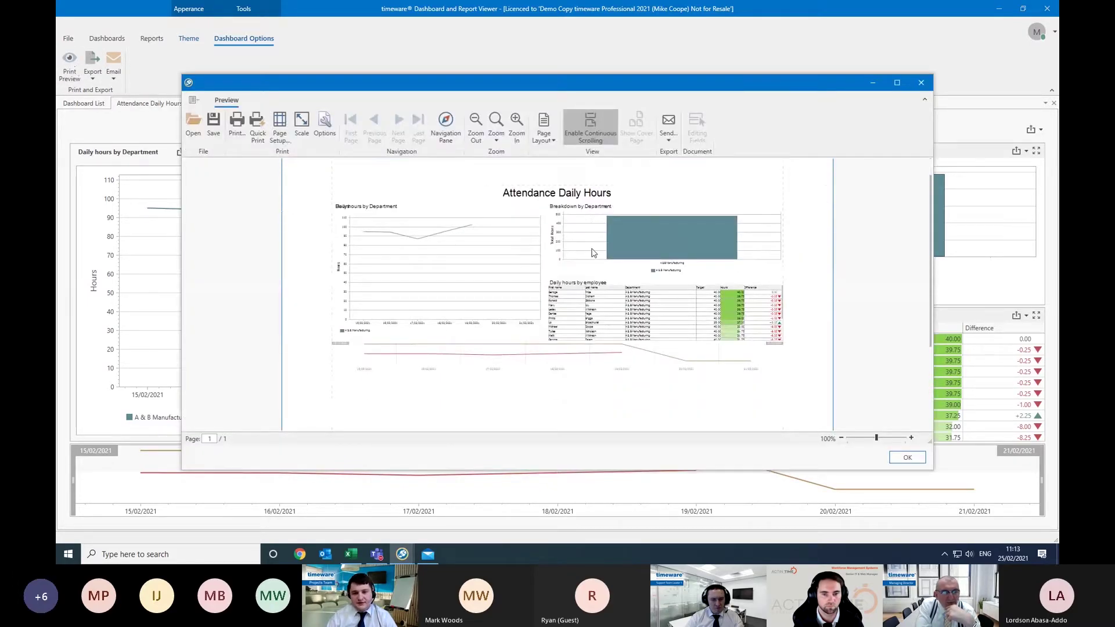
double_click(611, 86)
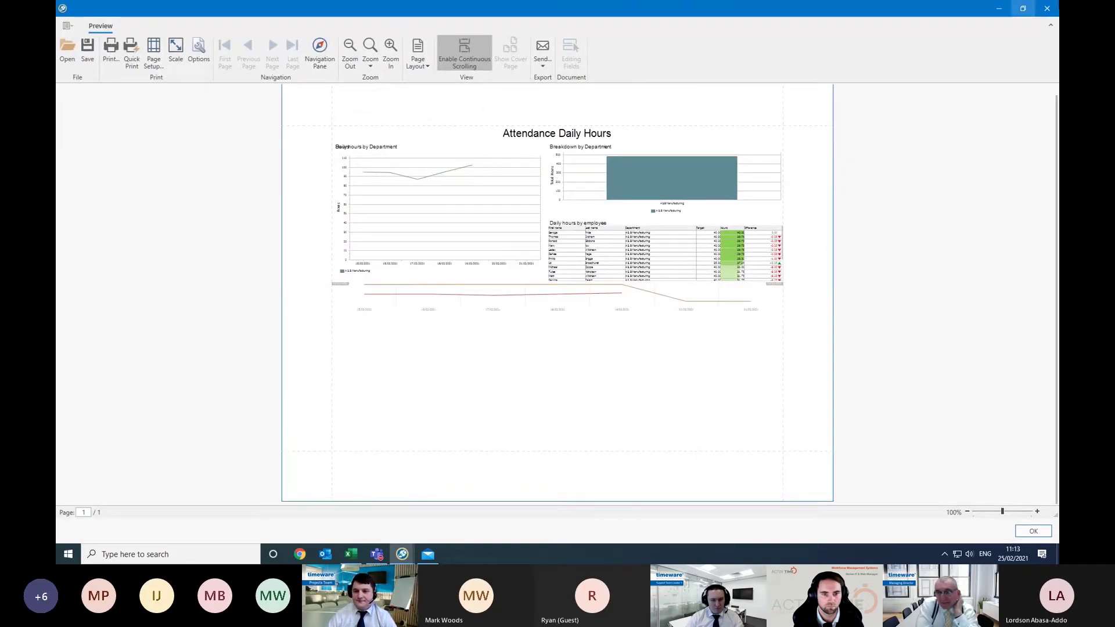
key(Escape)
Export the dashboard as a PDF named Attendance Daily Hours in Documents and close the opened PDF.
click(93, 58)
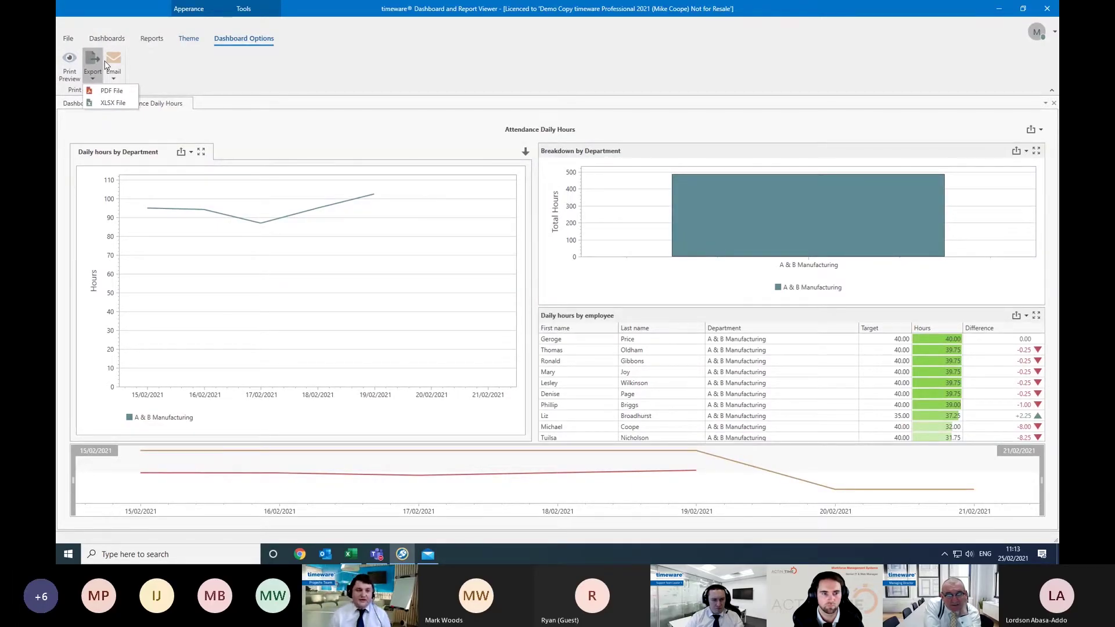
click(121, 108)
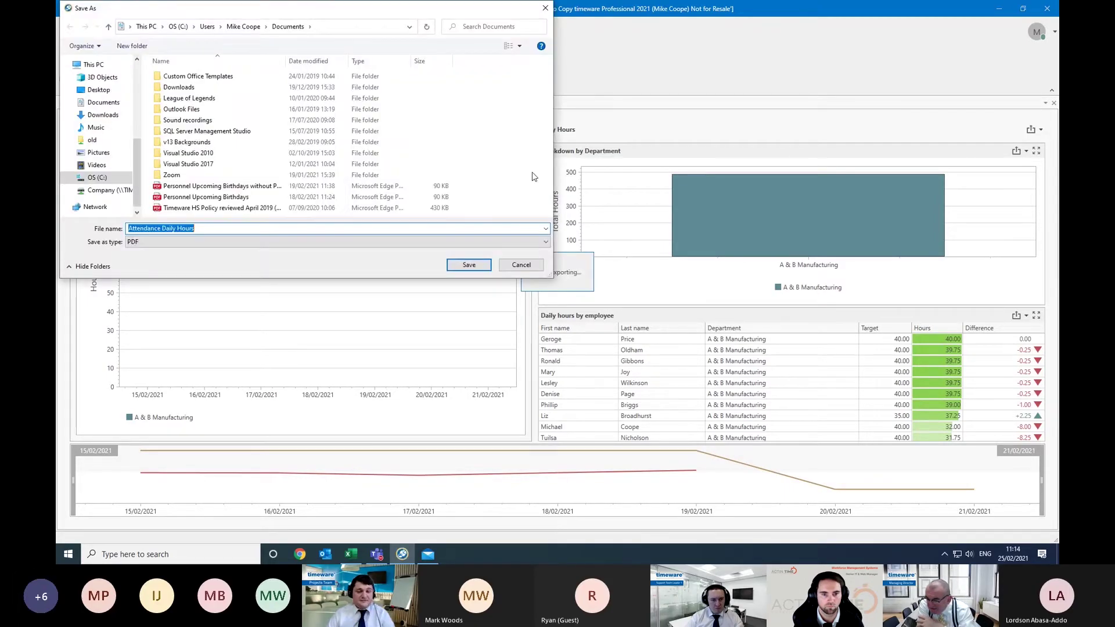
click(467, 265)
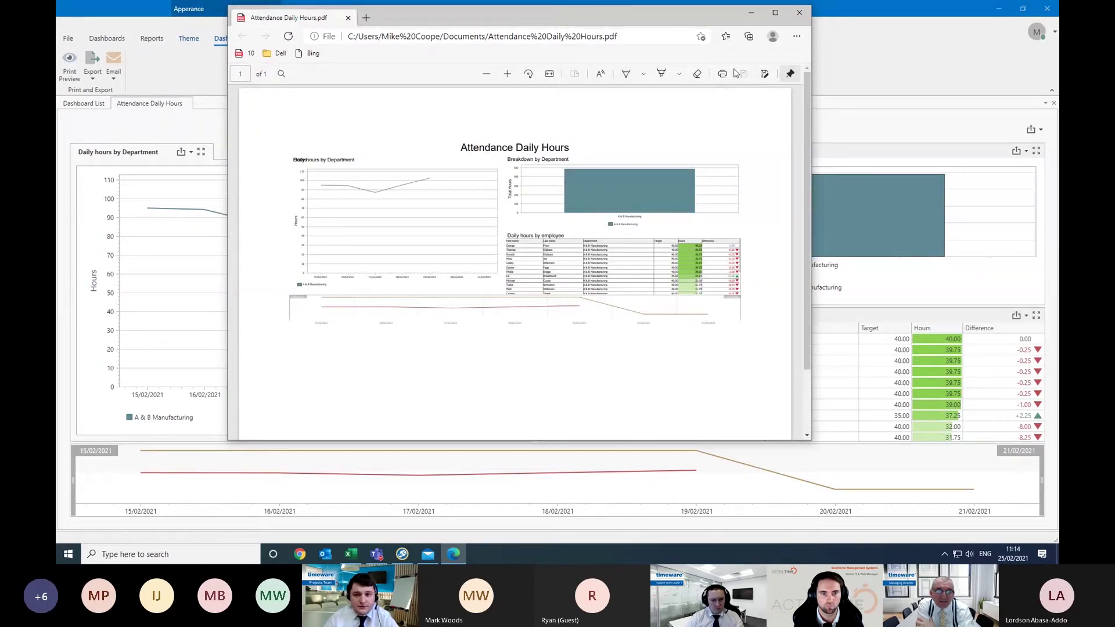
click(799, 12)
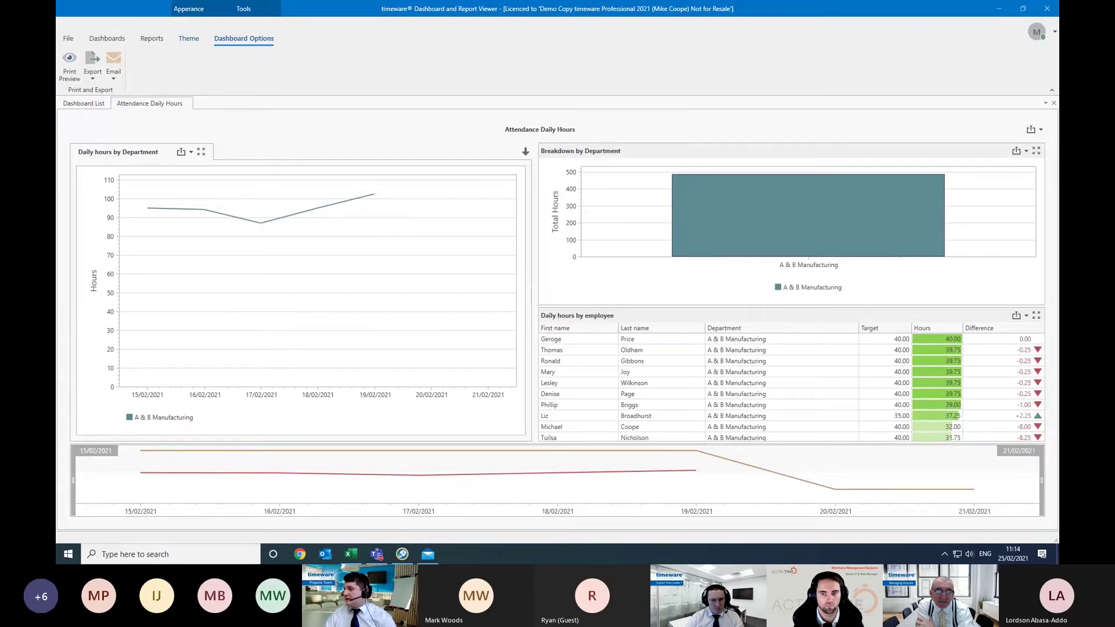
Start a new email in Outlook, enter the recipient's first name in the To field, and move the message out of view.
click(329, 556)
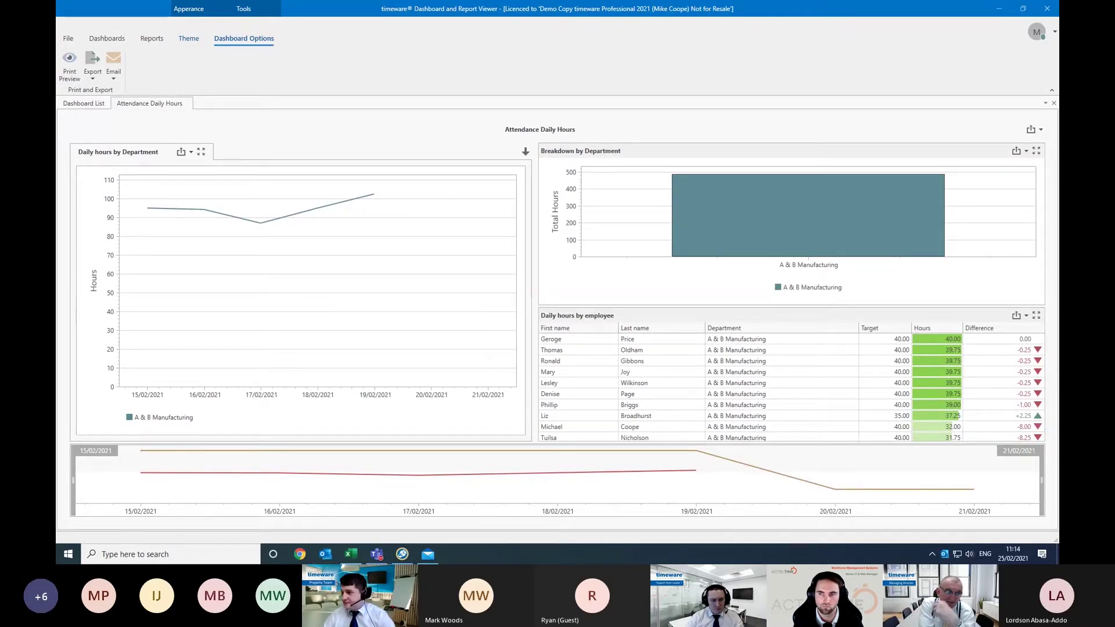
click(1046, 9)
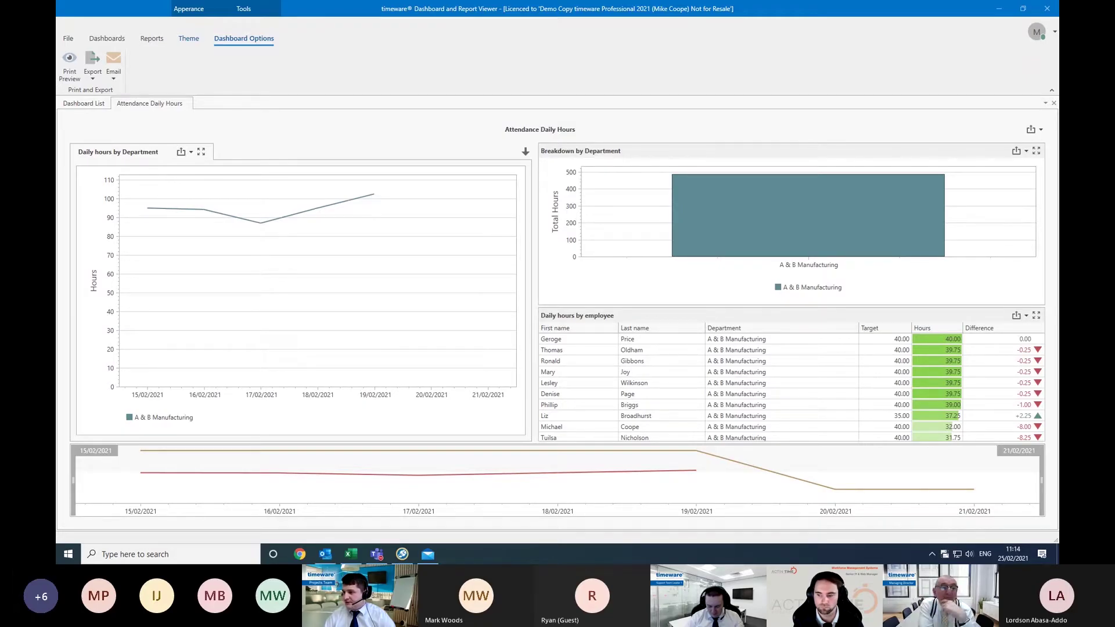
text(mark)
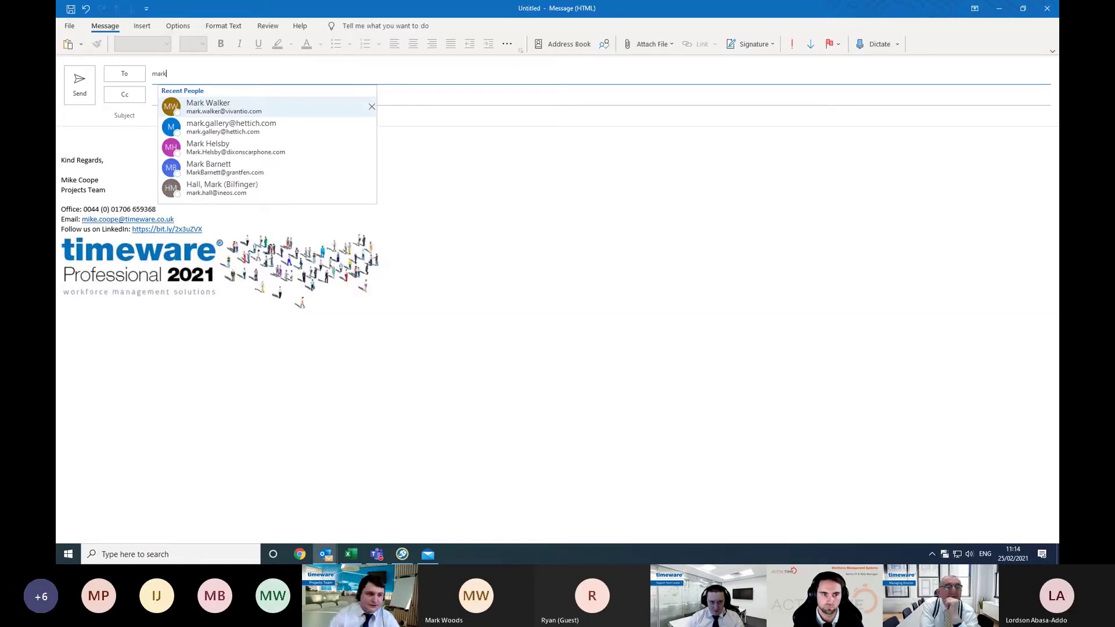
drag(566, 8, 1058, 35)
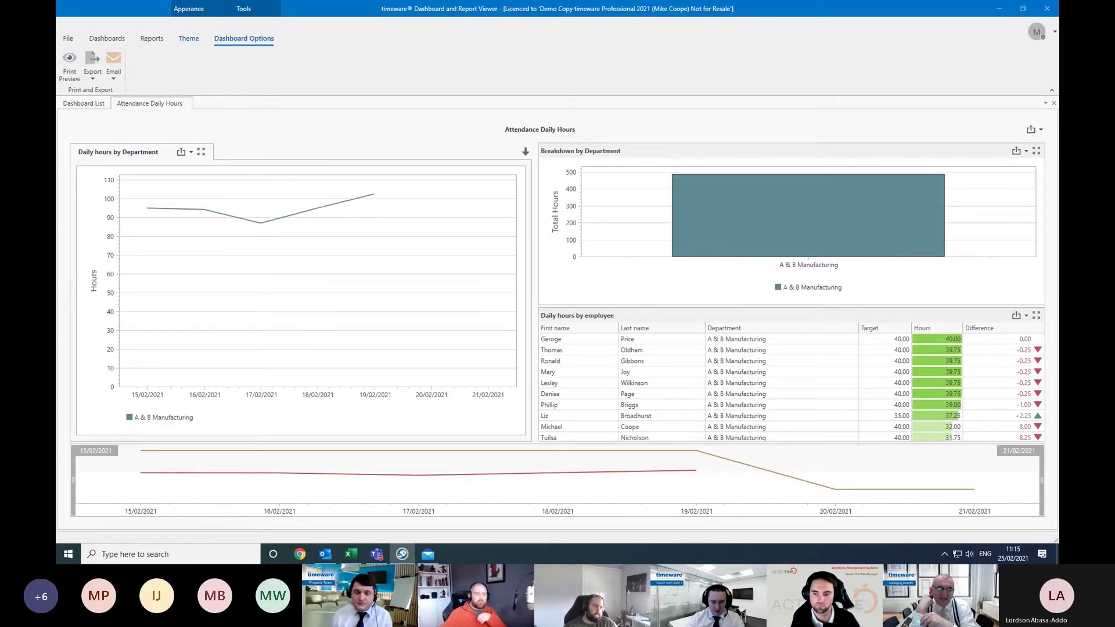
Export the dashboard as an XLSX file named Attendance Daily Hours in Documents.
mouse_move(292, 201)
click(92, 72)
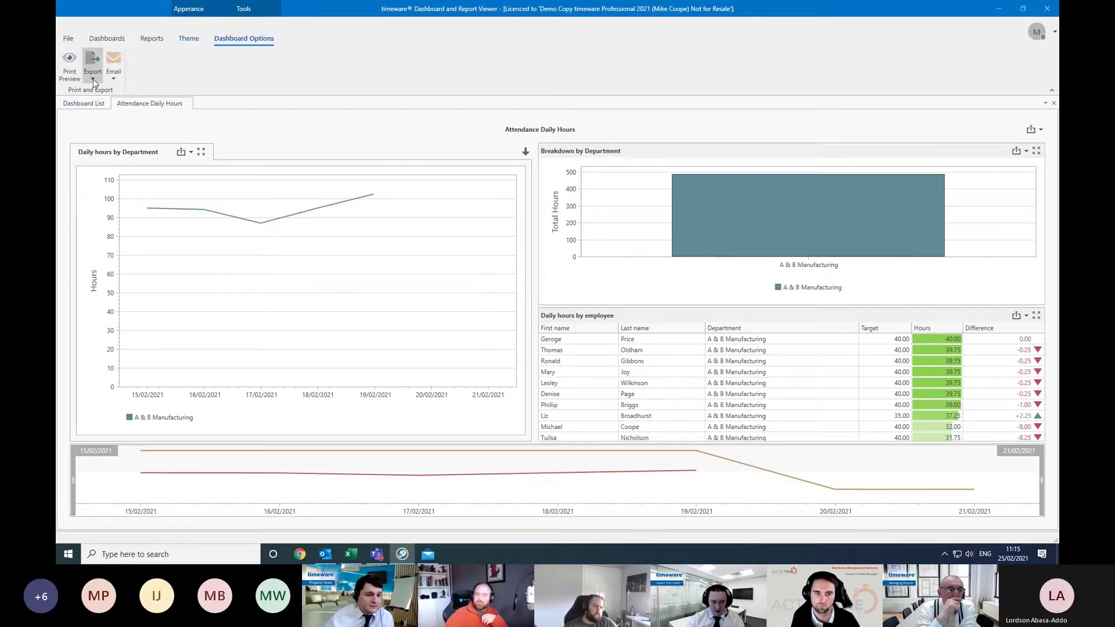
click(97, 102)
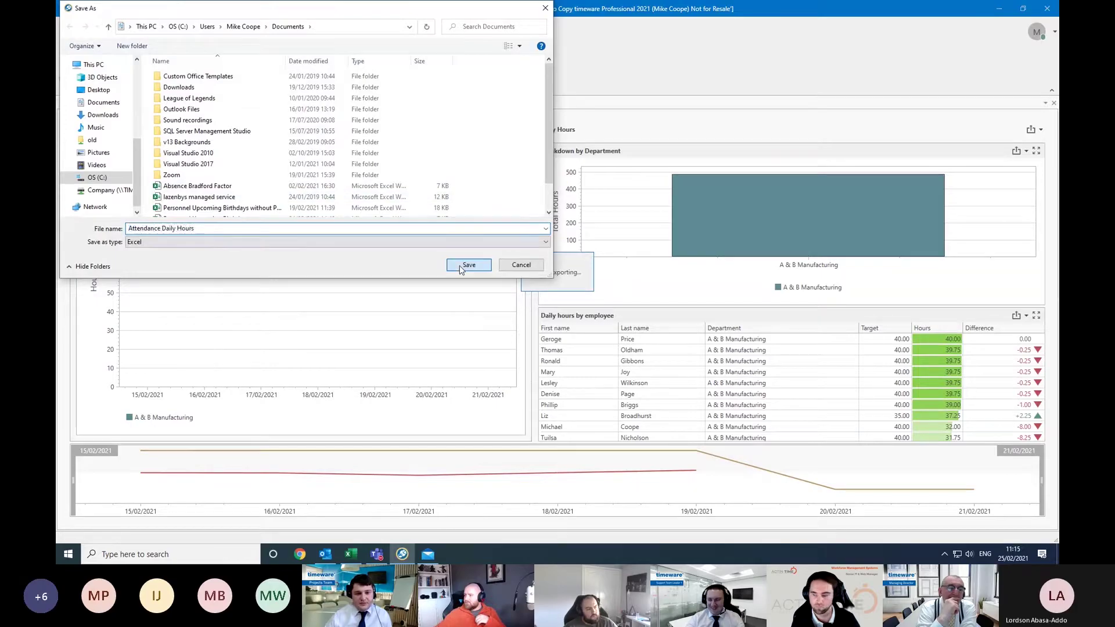
click(464, 265)
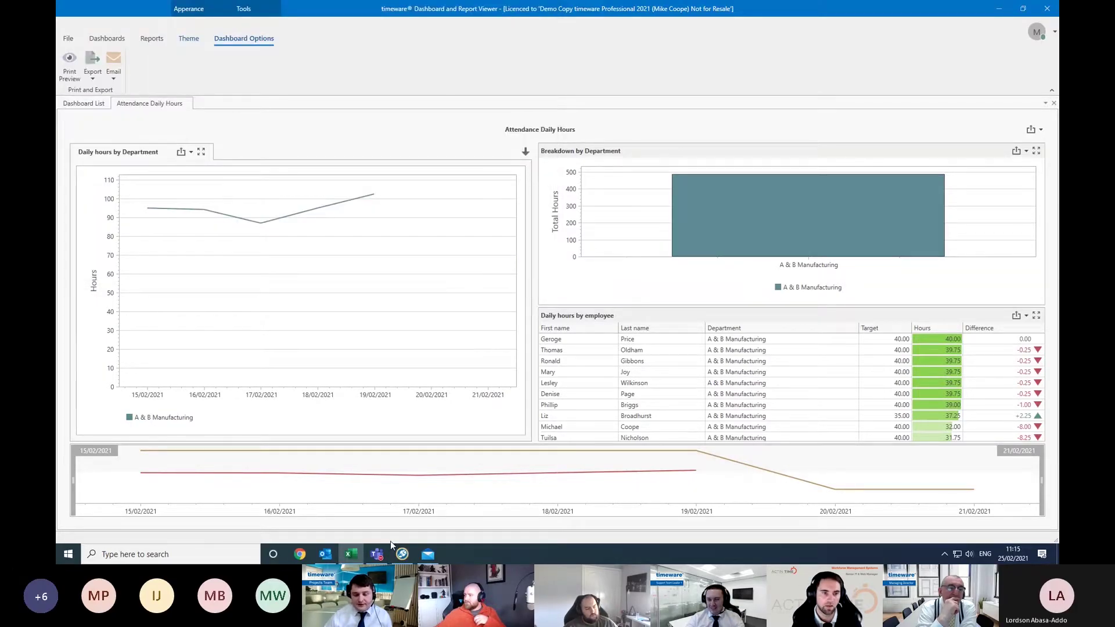
Switch to Excel, examine the exported Breakdown by Department and Daily hours by employee sheets, and close the open workbooks.
click(352, 554)
mouse_move(352, 554)
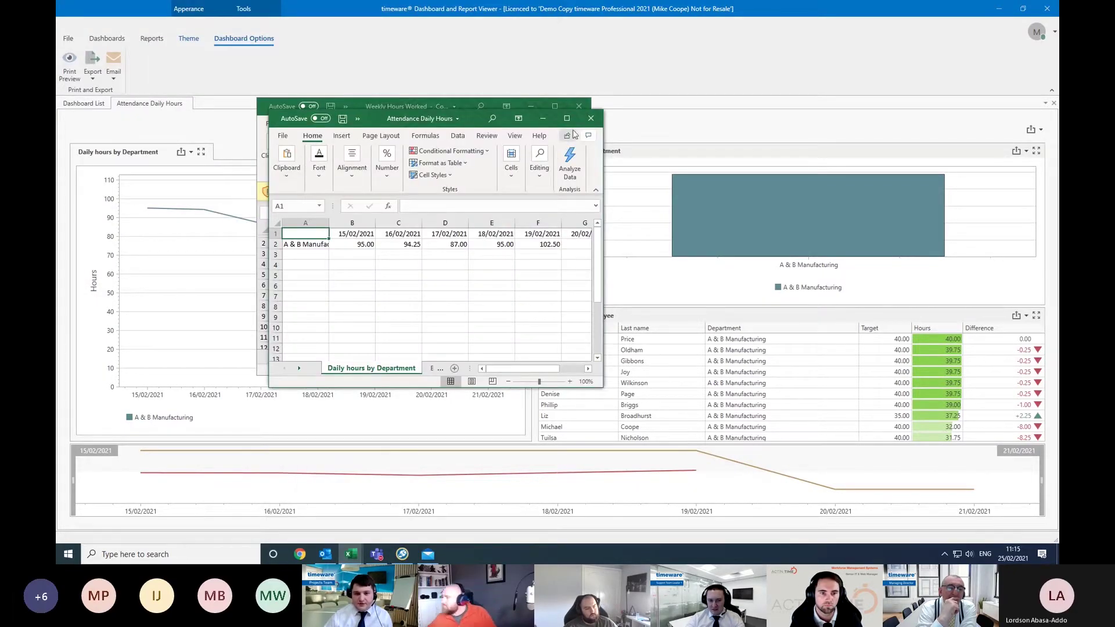
click(395, 503)
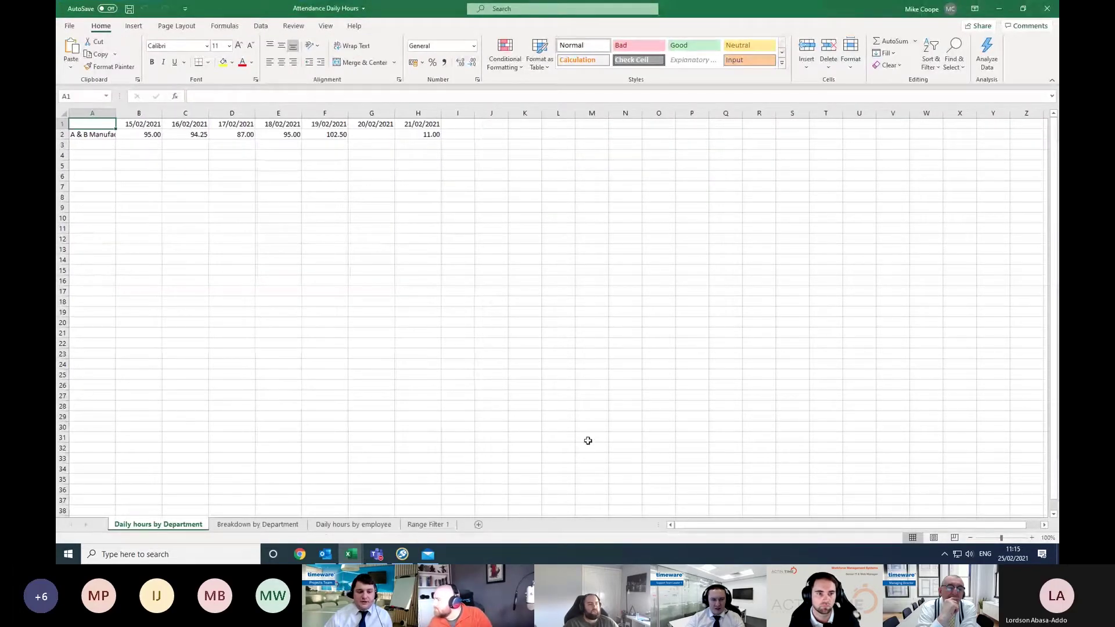
click(275, 528)
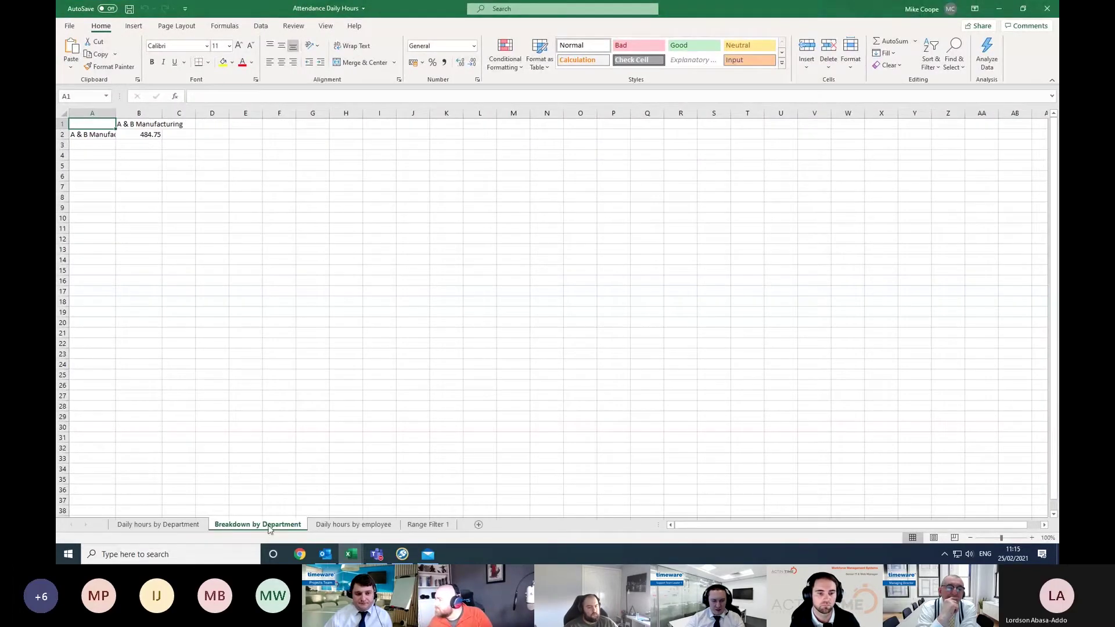
click(352, 524)
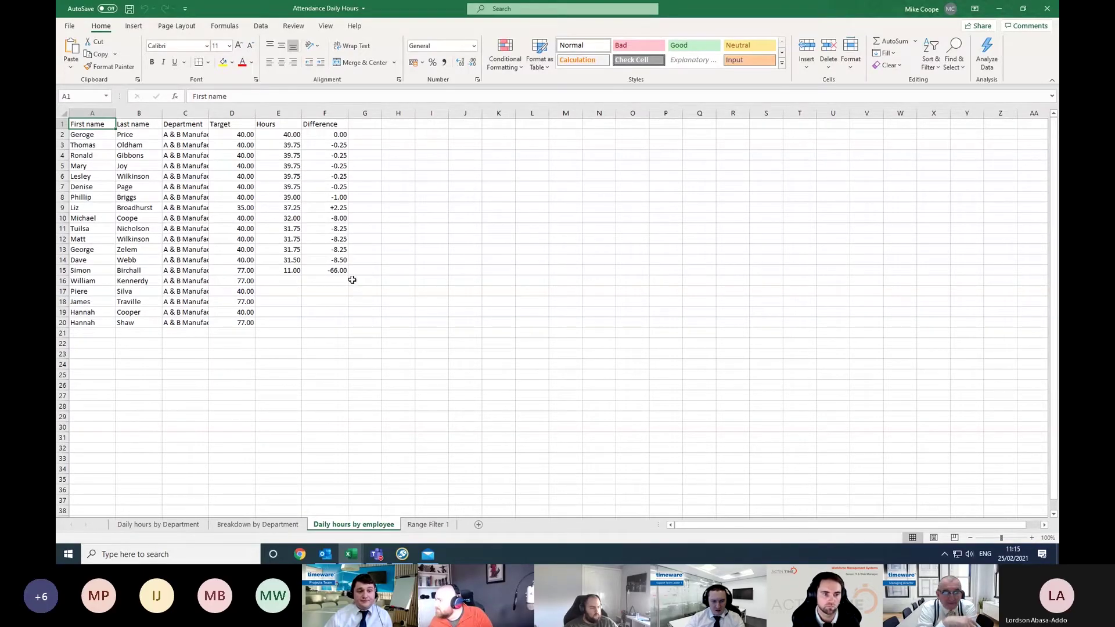
click(1045, 8)
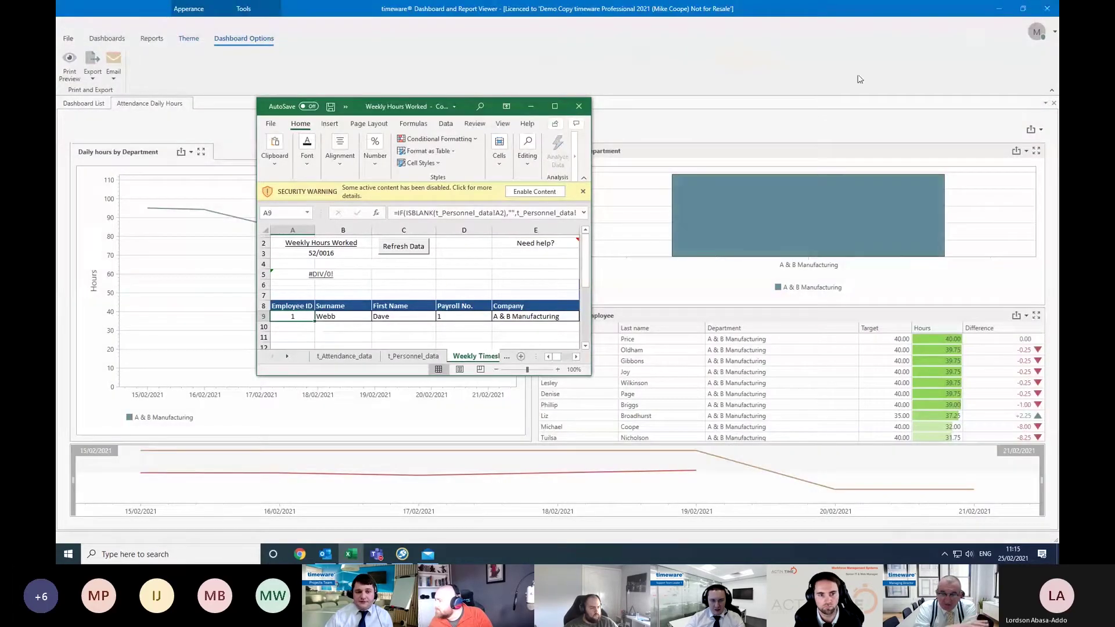
click(578, 106)
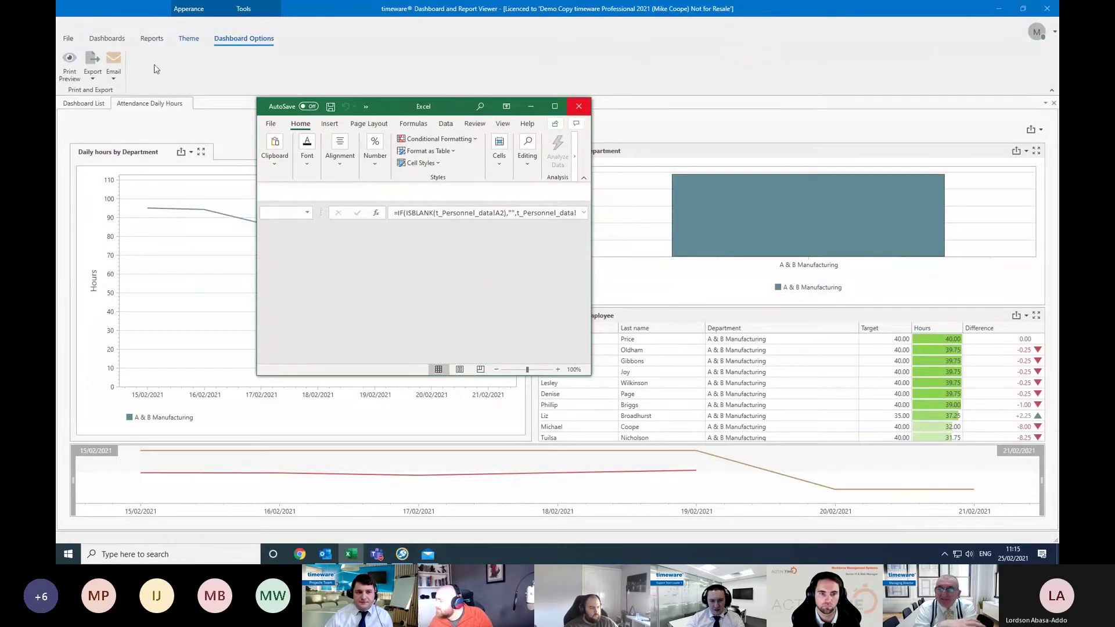
Export the dashboard to XLSX again, replacing the existing Attendance Daily Hours file, and maximize the opened workbook.
click(93, 64)
click(112, 102)
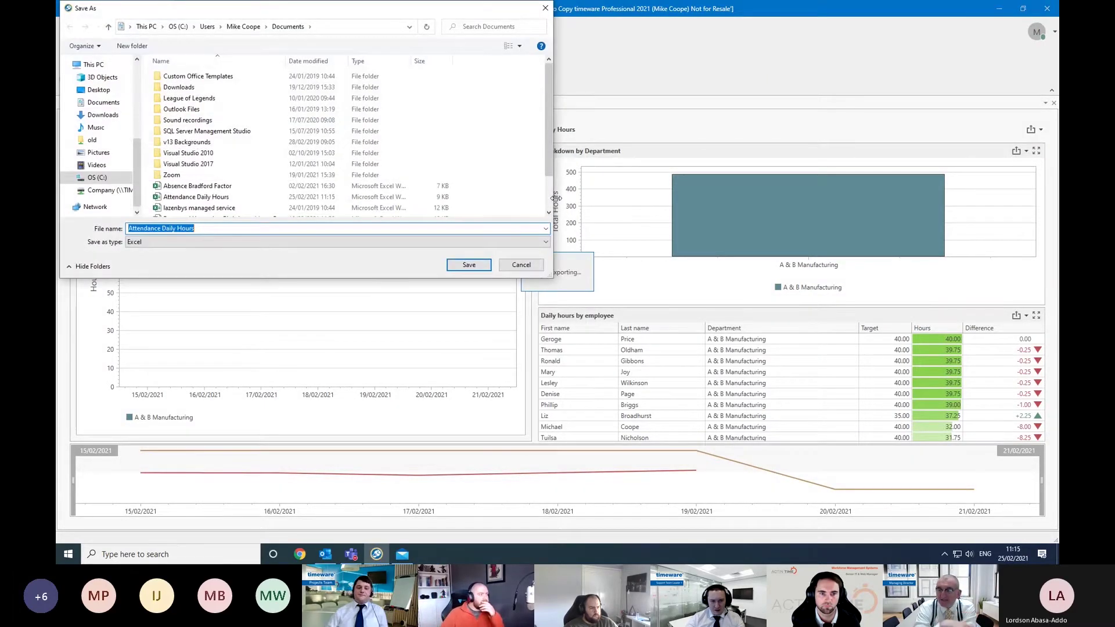
click(469, 264)
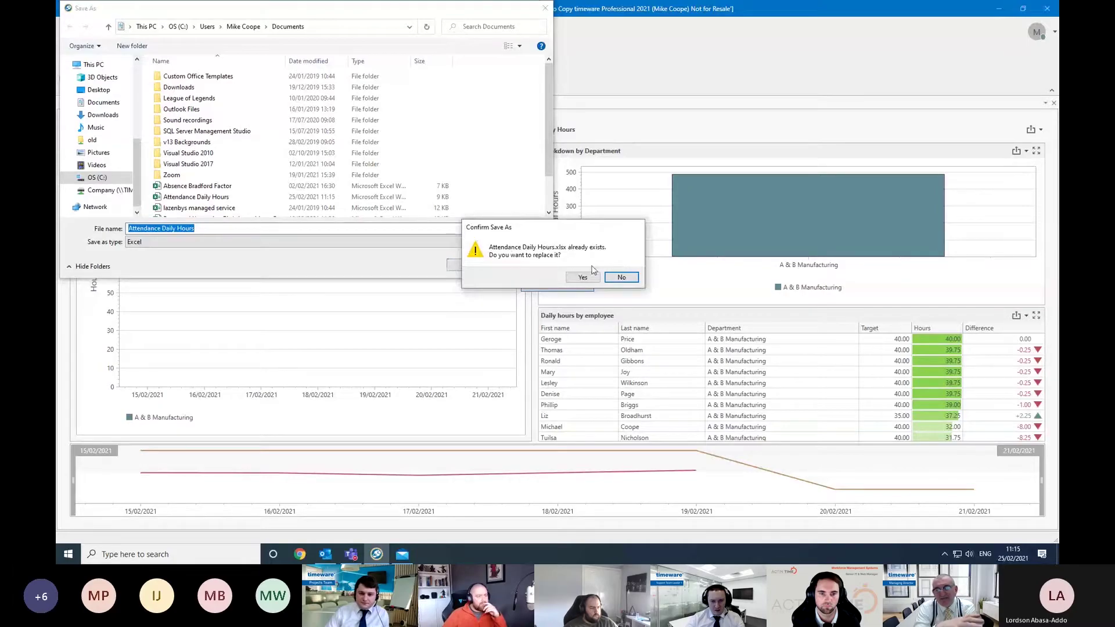
click(619, 276)
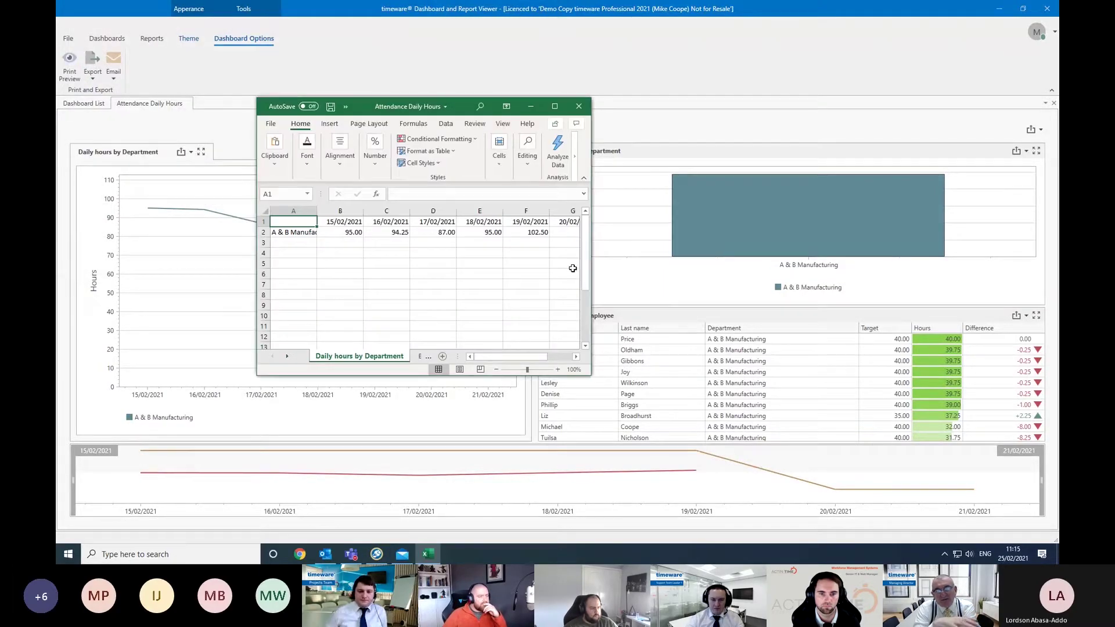
click(554, 106)
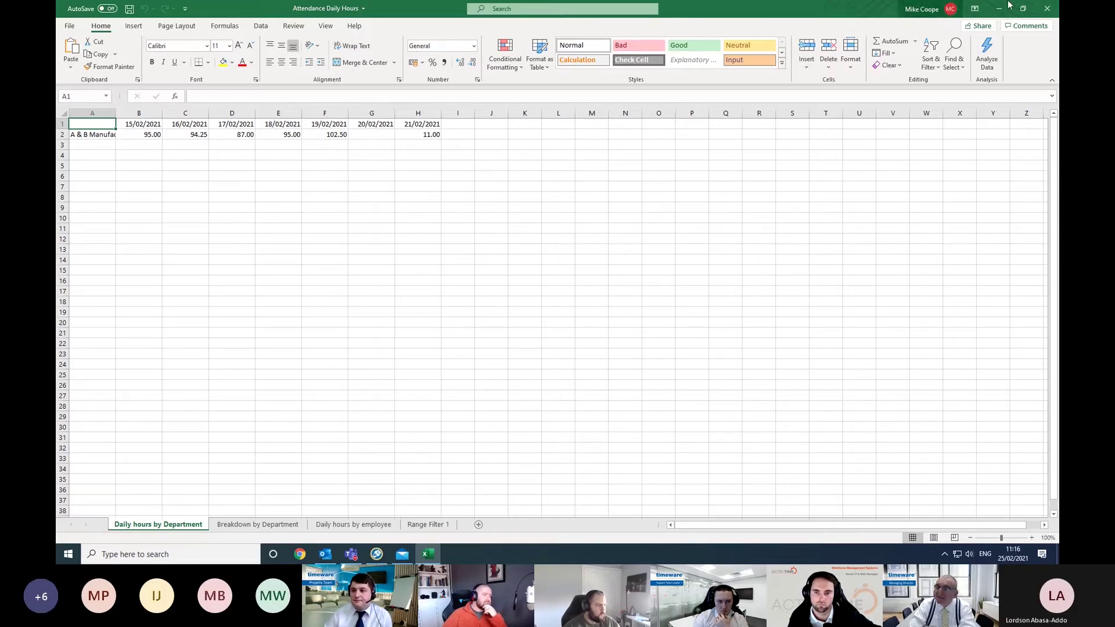
Close the exported workbook, create an email with the dashboard attached as an XLSX file, and close the message unsent.
click(1047, 8)
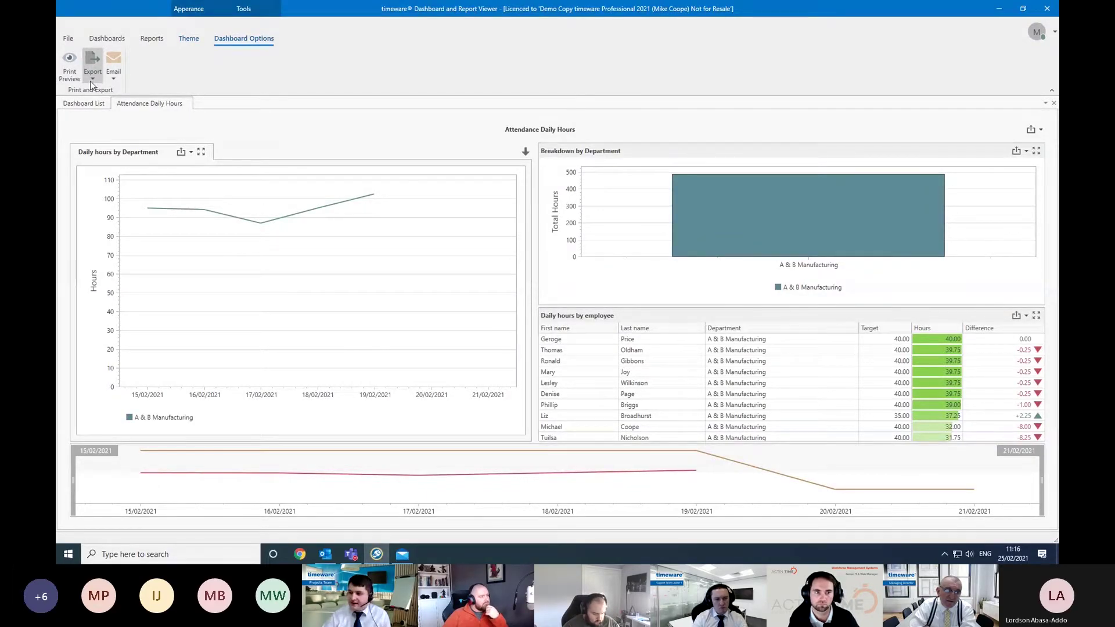
click(113, 75)
click(130, 103)
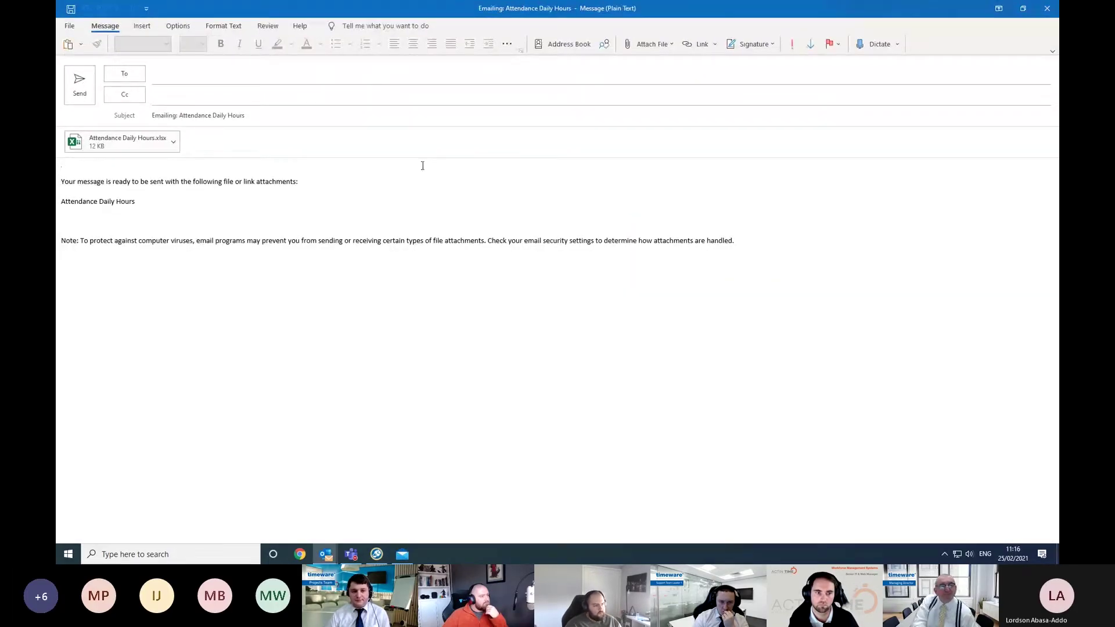
click(1047, 8)
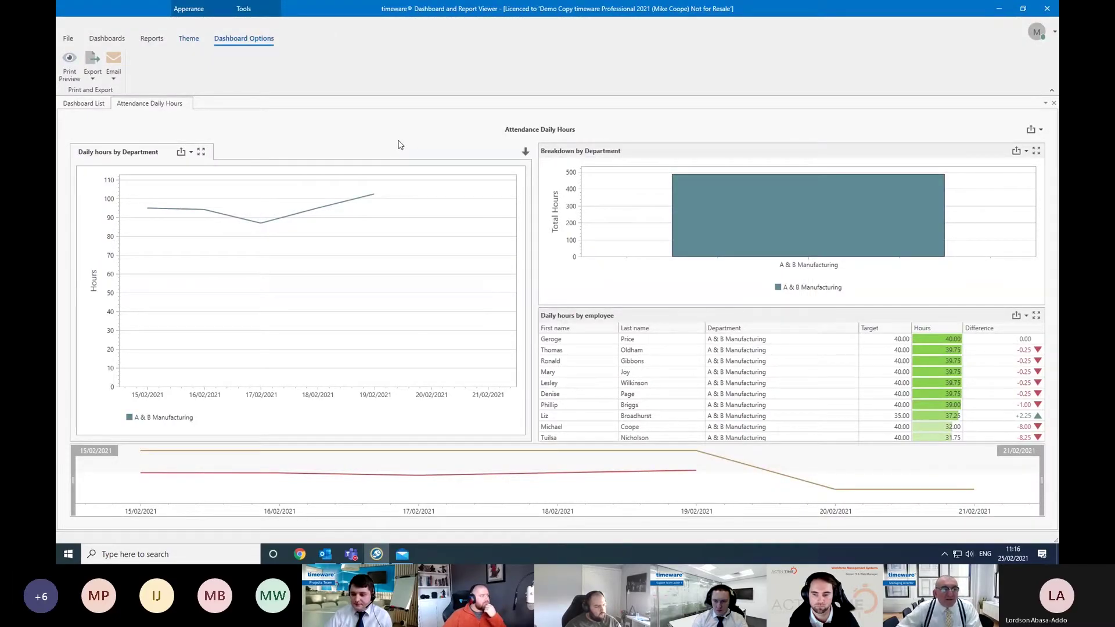
Close the Attendance Daily Hours dashboard and open Absence Occurrences from the chosen Standard > Absence templates.
right_click(149, 105)
click(174, 146)
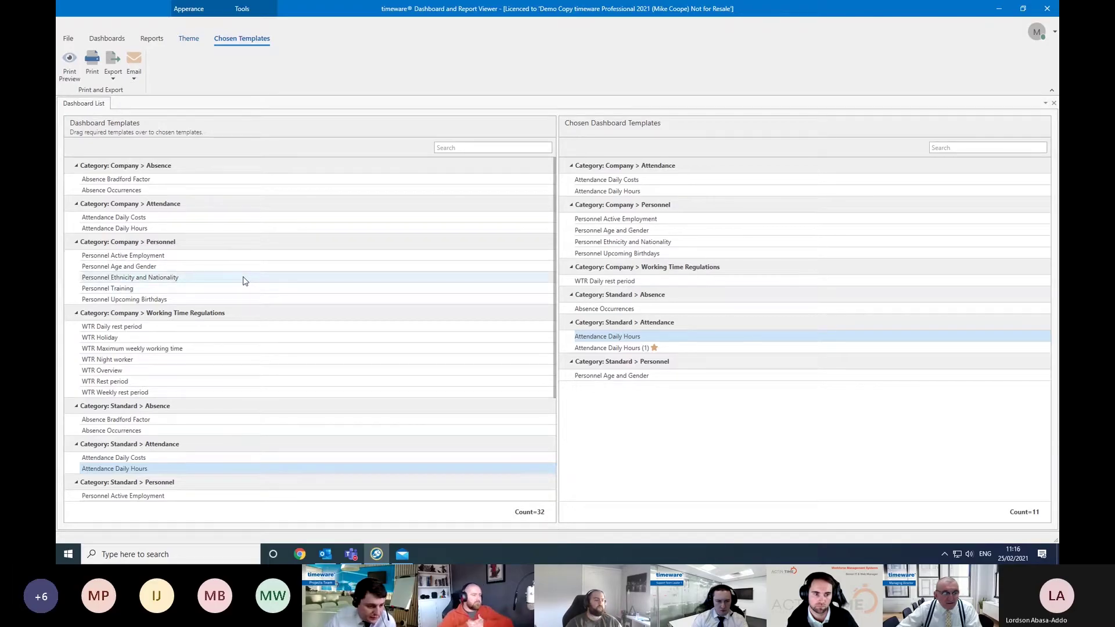
double_click(636, 311)
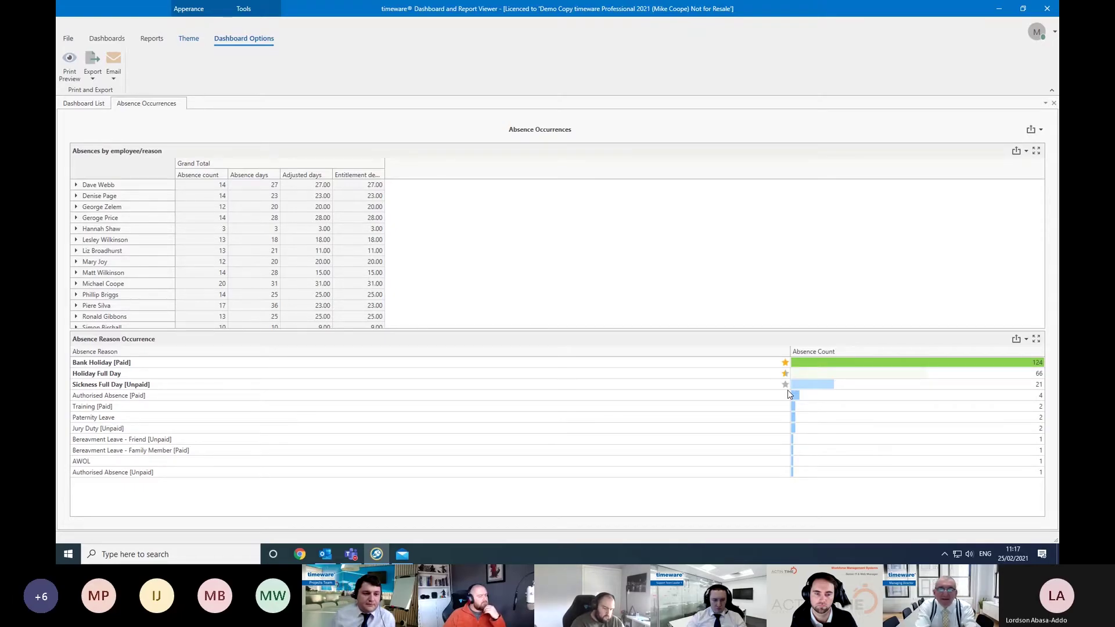
Examine several employees' absences broken down by reason, collapse their rows, and close the Absence Occurrences dashboard.
click(75, 185)
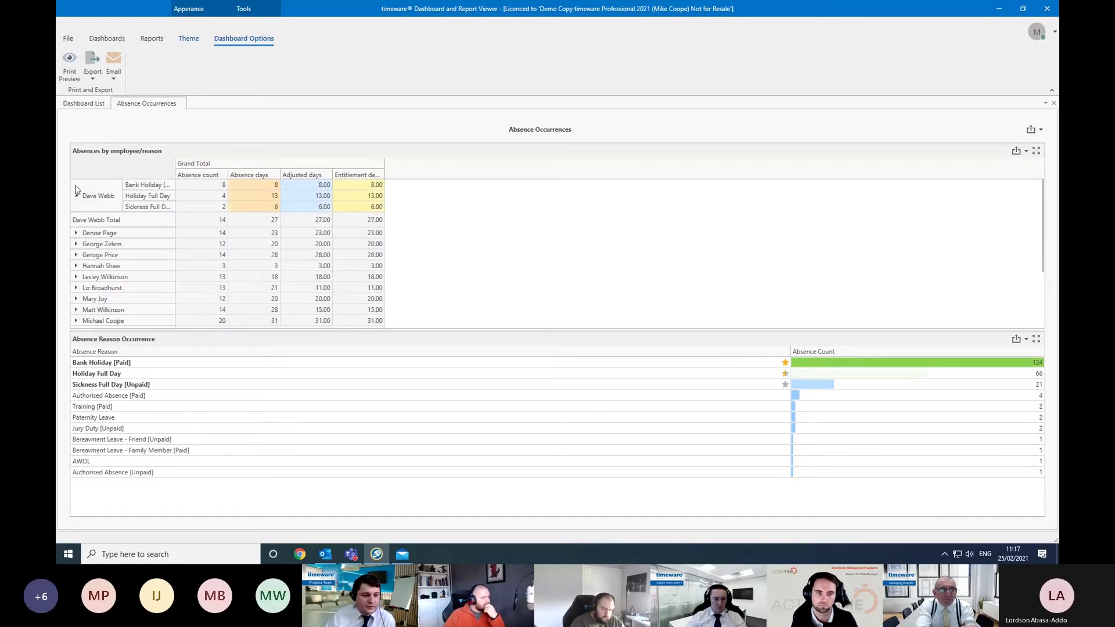
click(76, 196)
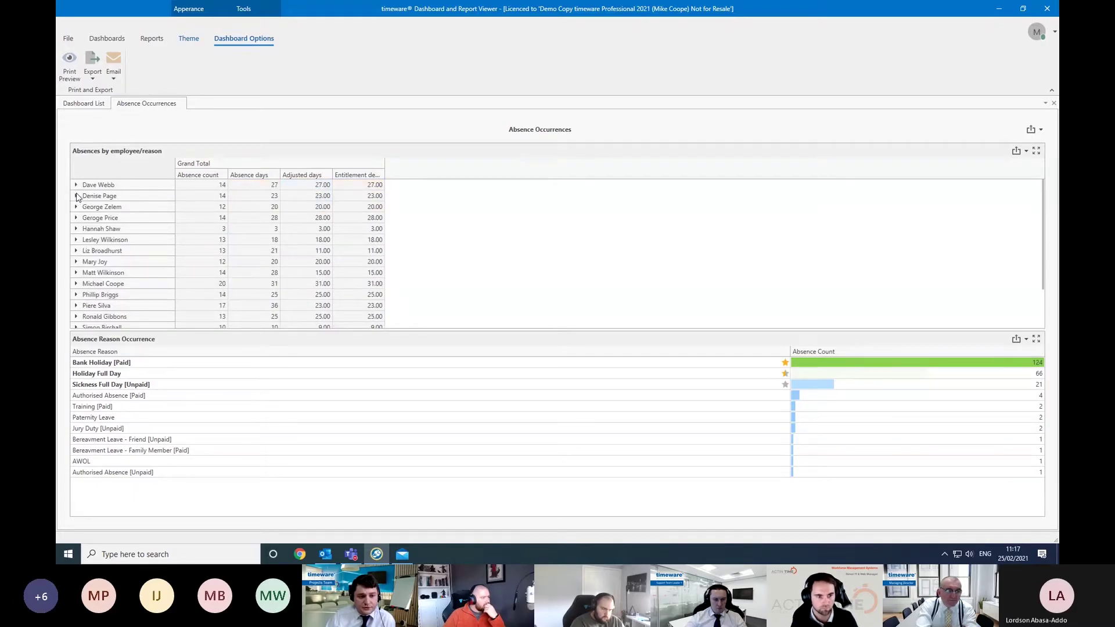
click(76, 197)
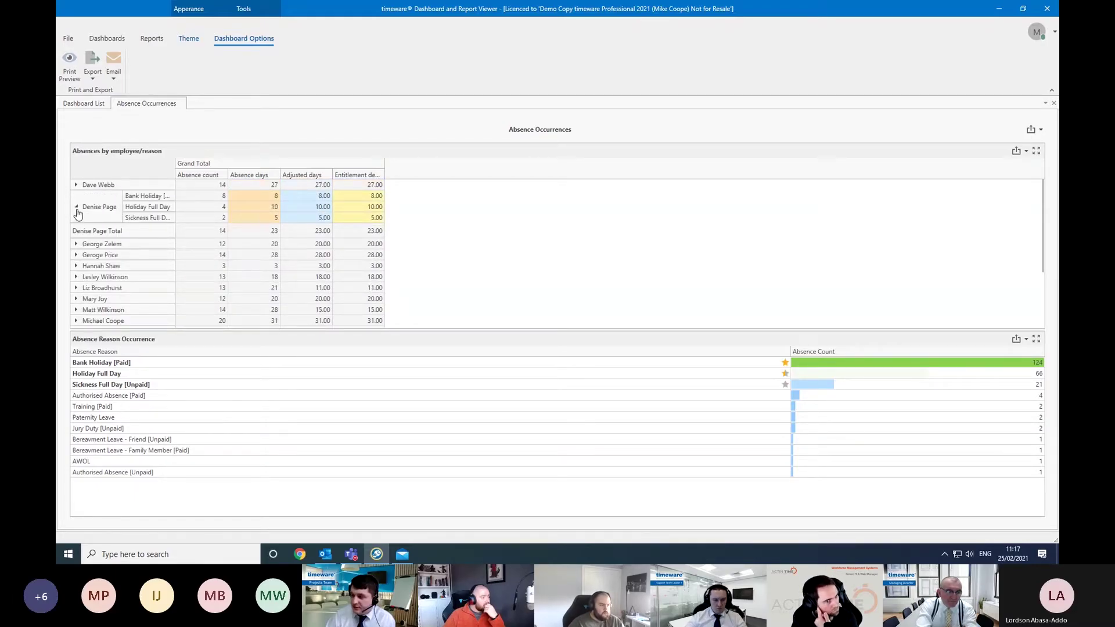
click(76, 206)
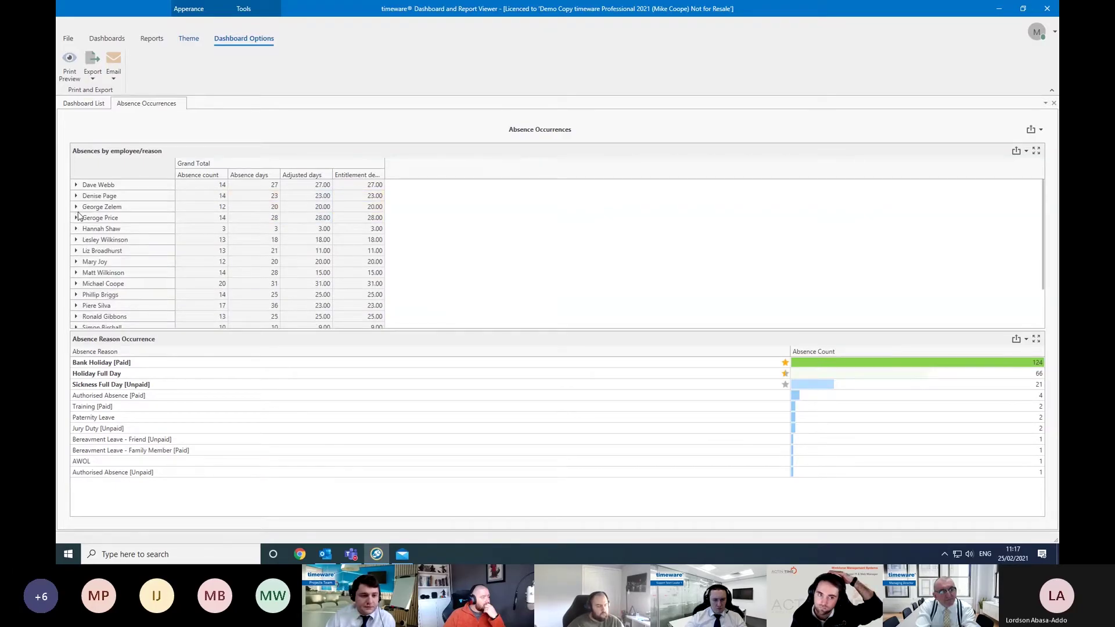
click(76, 218)
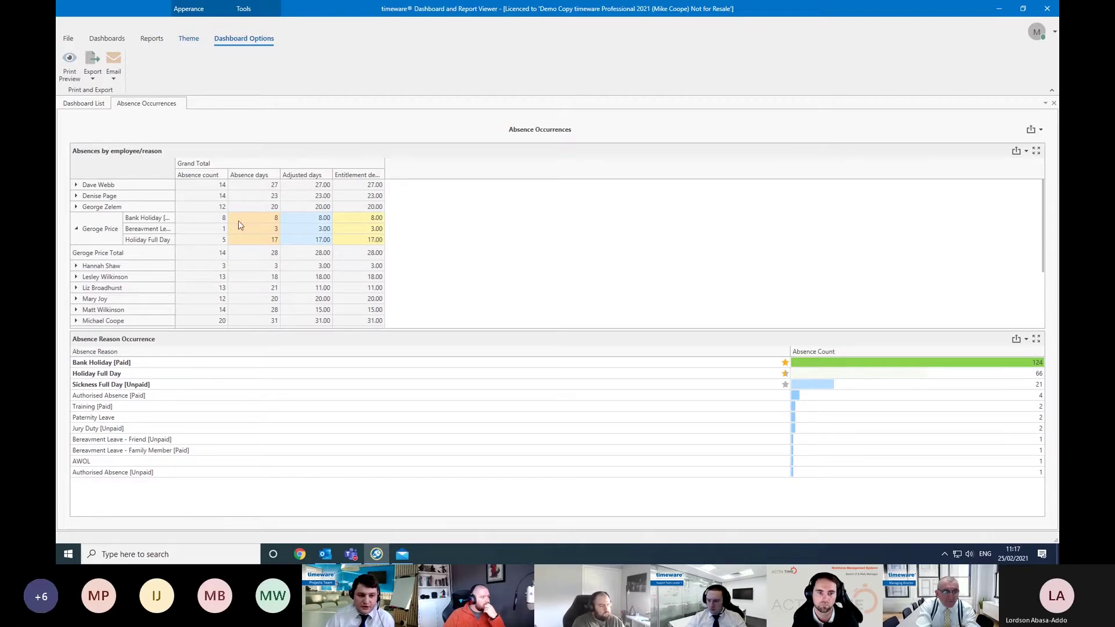
click(77, 252)
click(76, 266)
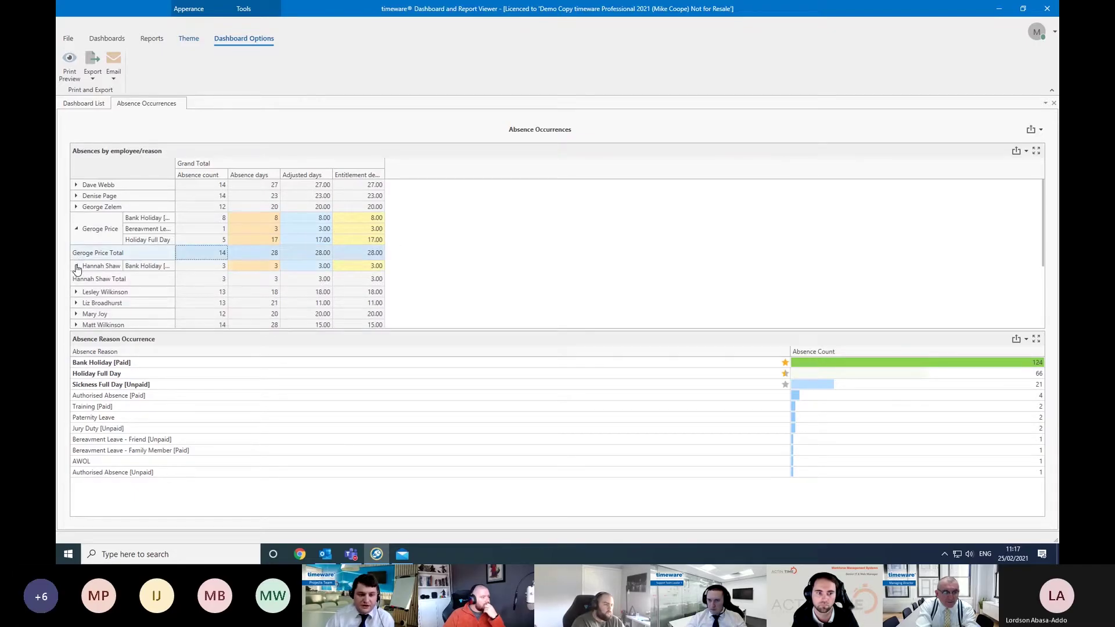
click(76, 266)
click(78, 229)
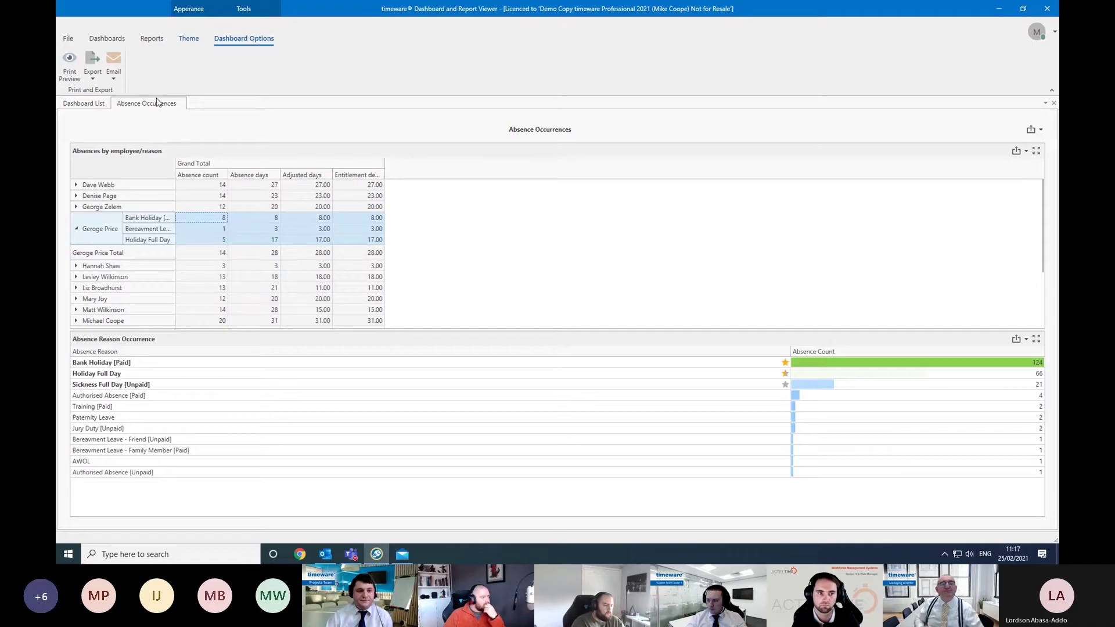
click(76, 229)
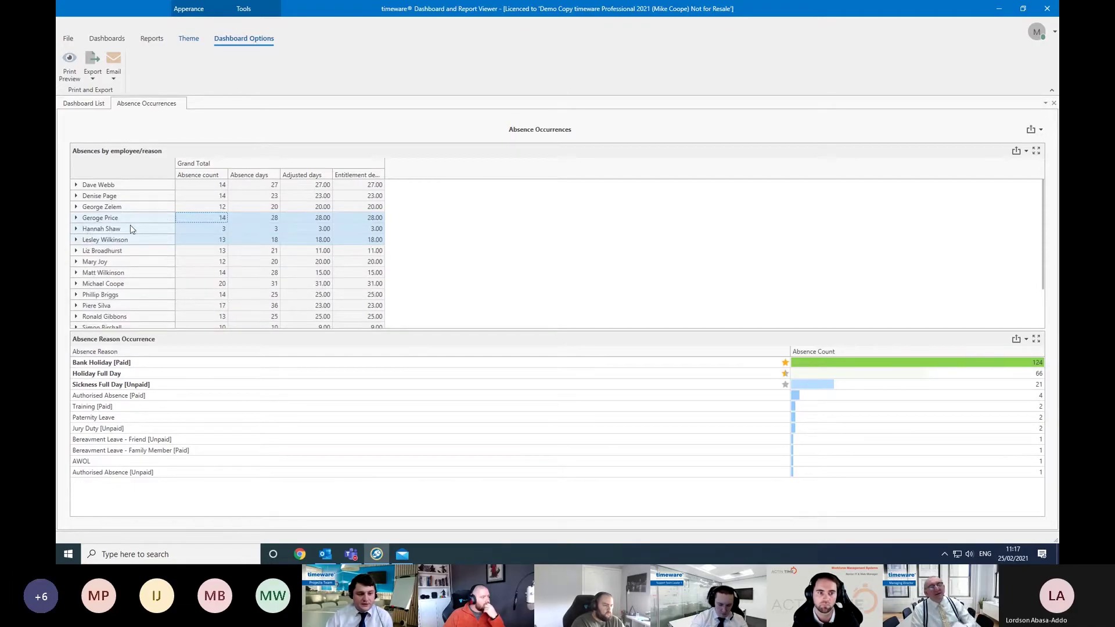
scroll(131, 229, down, 1)
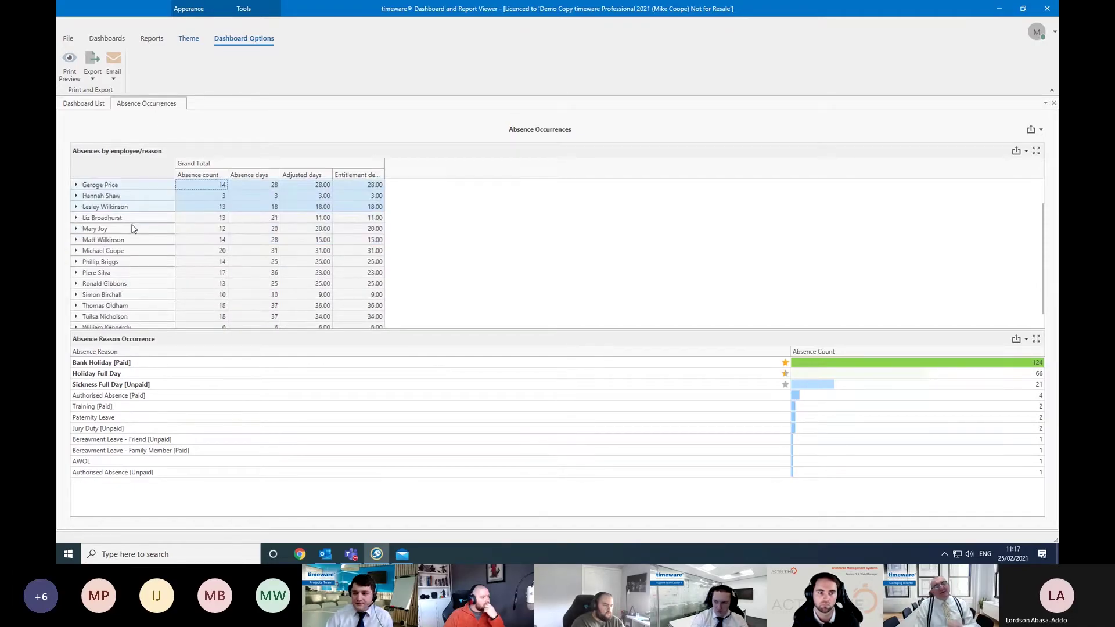
right_click(161, 107)
click(186, 142)
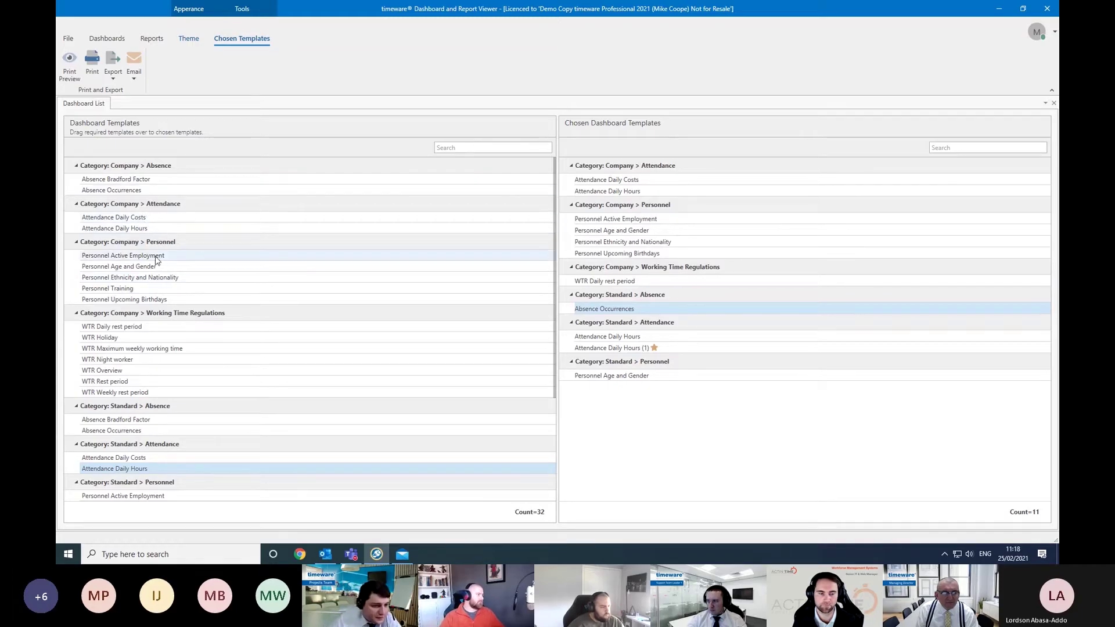
Add the company Personnel Ethnicity and Nationality template to the chosen dashboards, then view the original Personnel Ethnicity and Nationality dashboard and close it.
drag(176, 281, 626, 398)
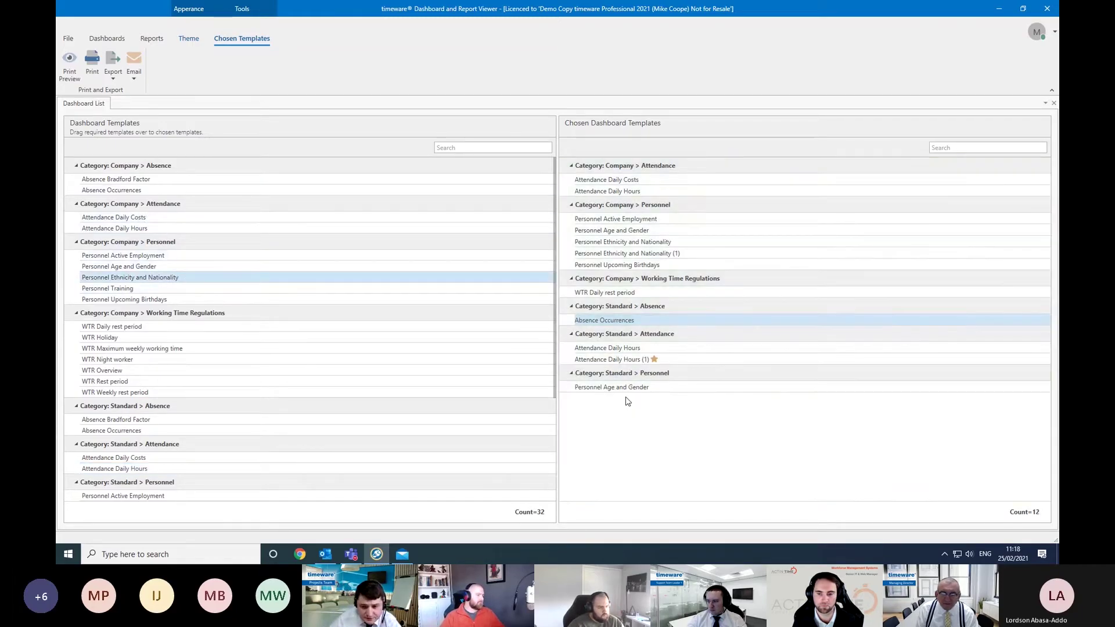
double_click(671, 246)
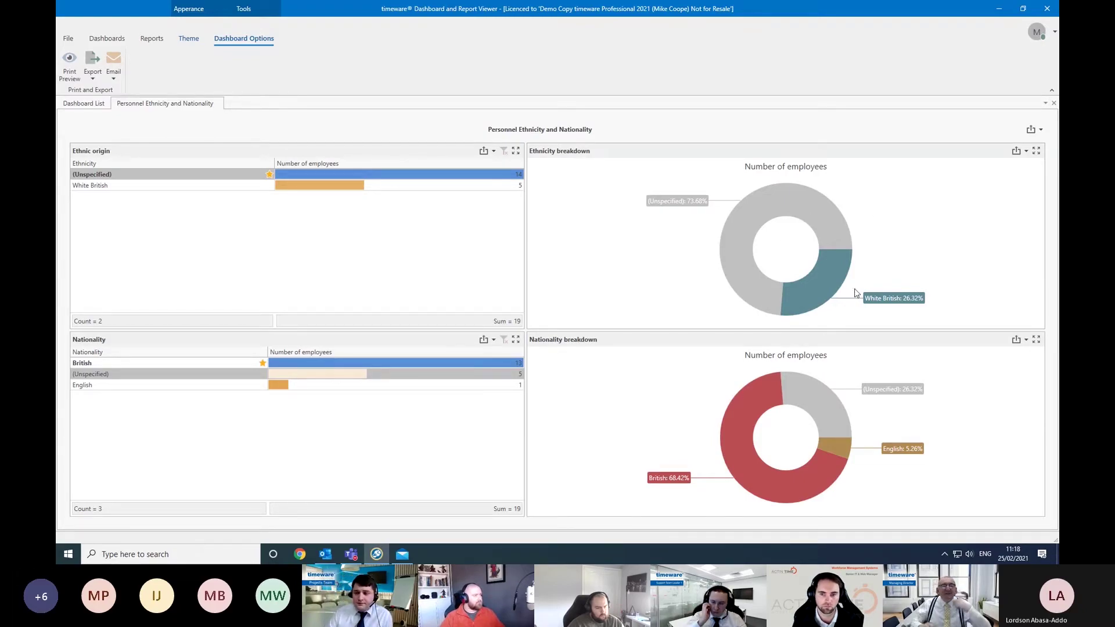
right_click(203, 105)
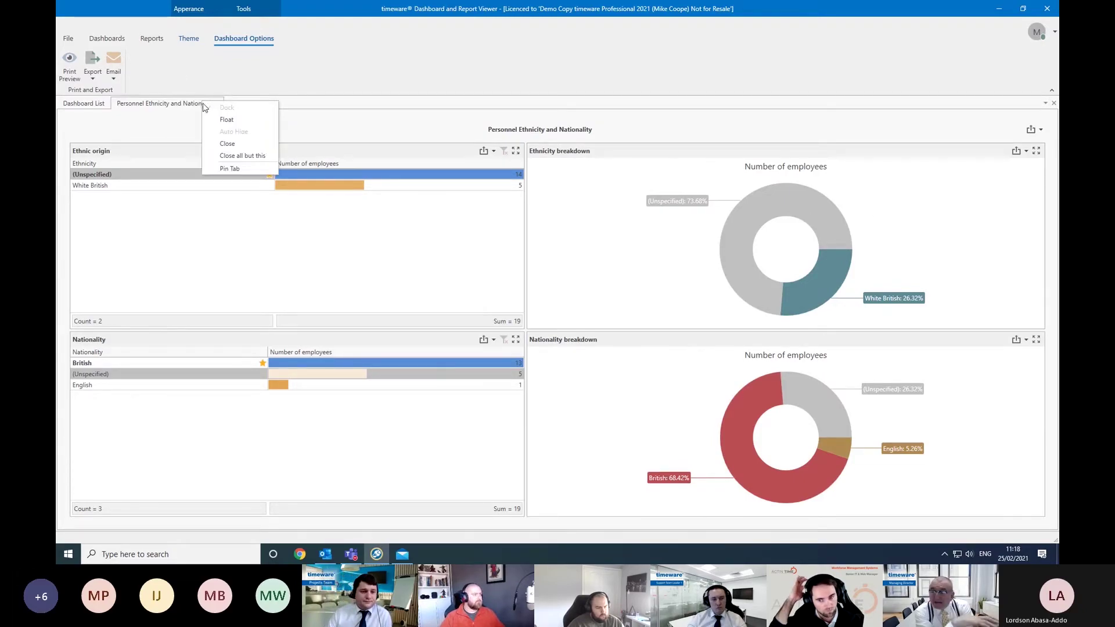
click(226, 143)
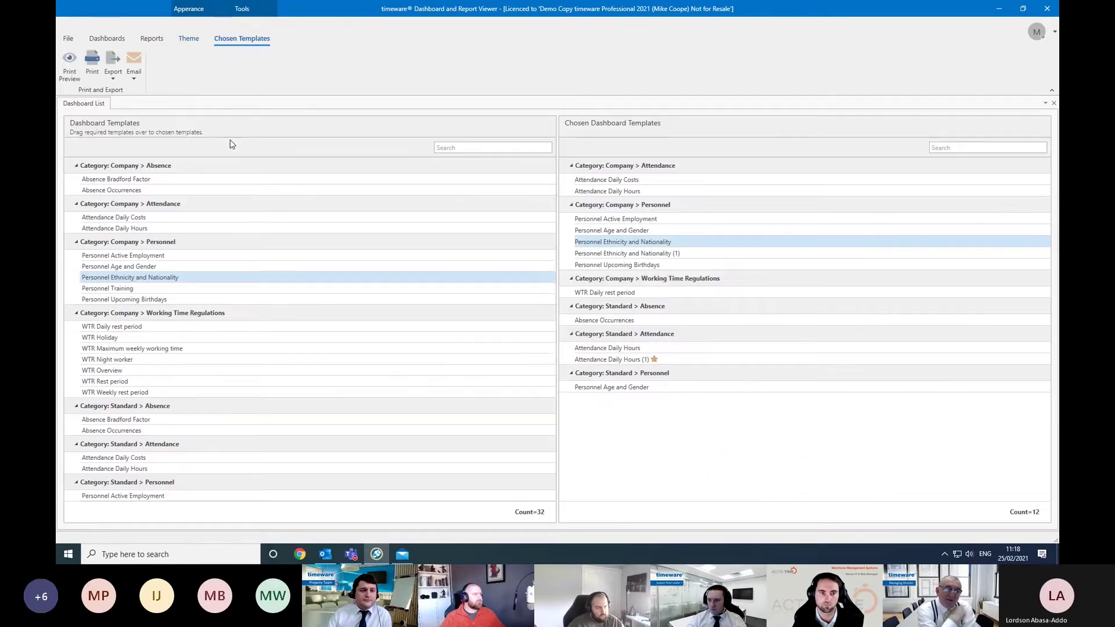
Open the report list, run the chosen Personnel Upcoming Birthdays report in Excel, and close the resulting workbook.
click(152, 39)
click(71, 65)
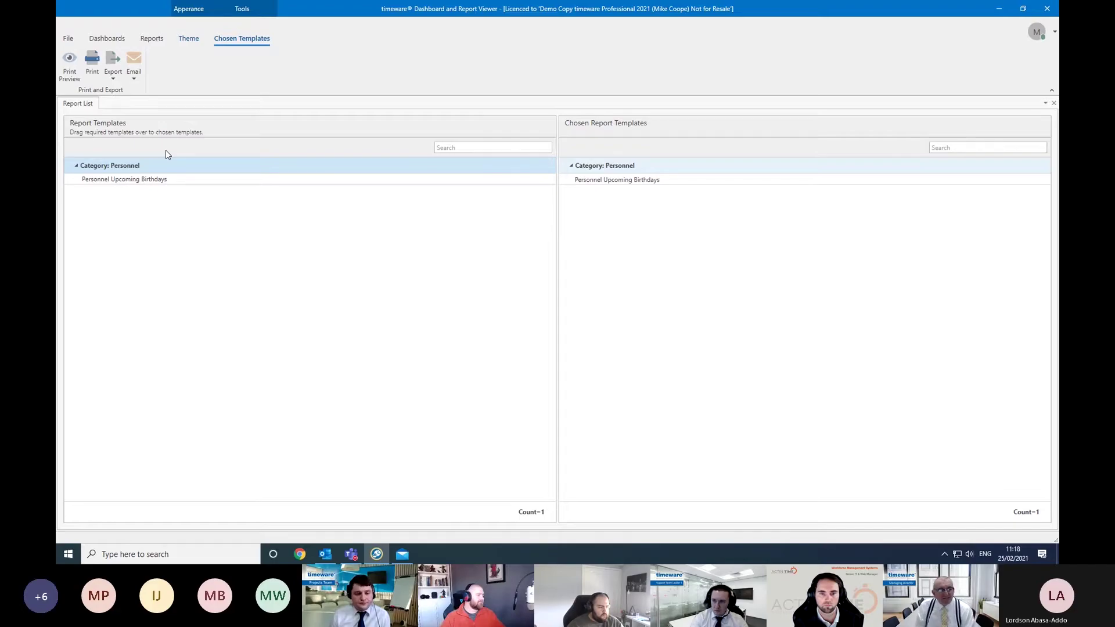
mouse_move(635, 187)
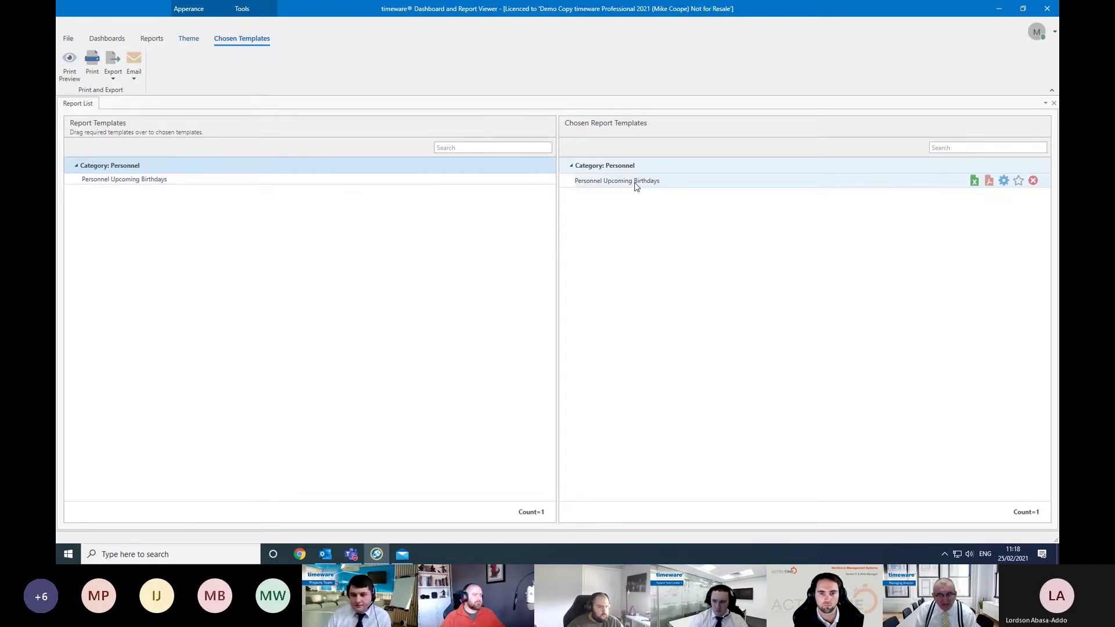
double_click(635, 186)
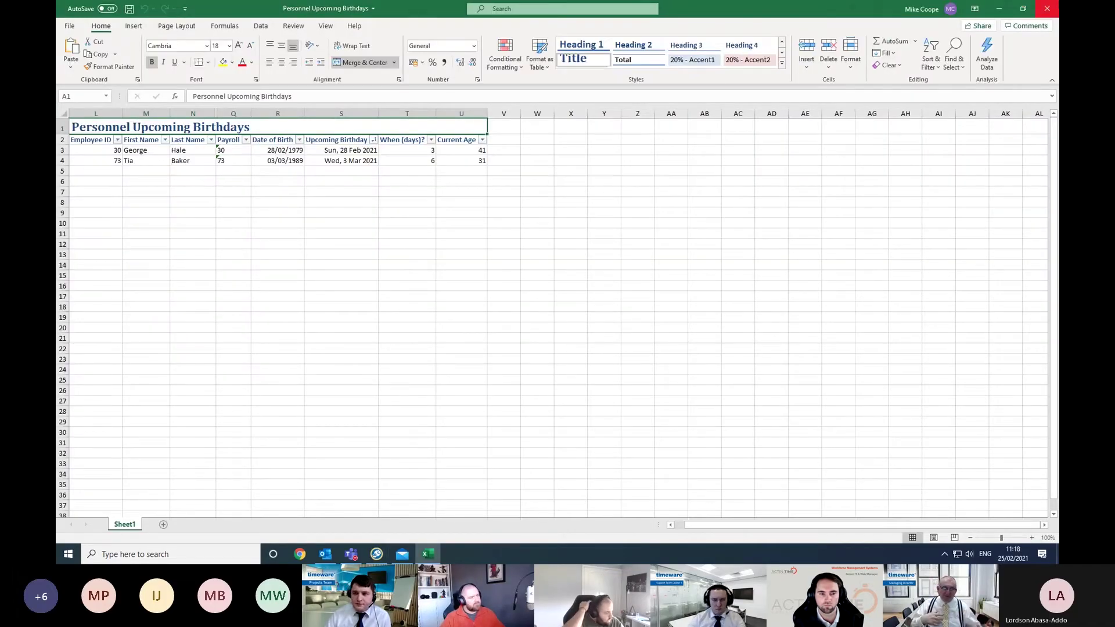
click(1048, 13)
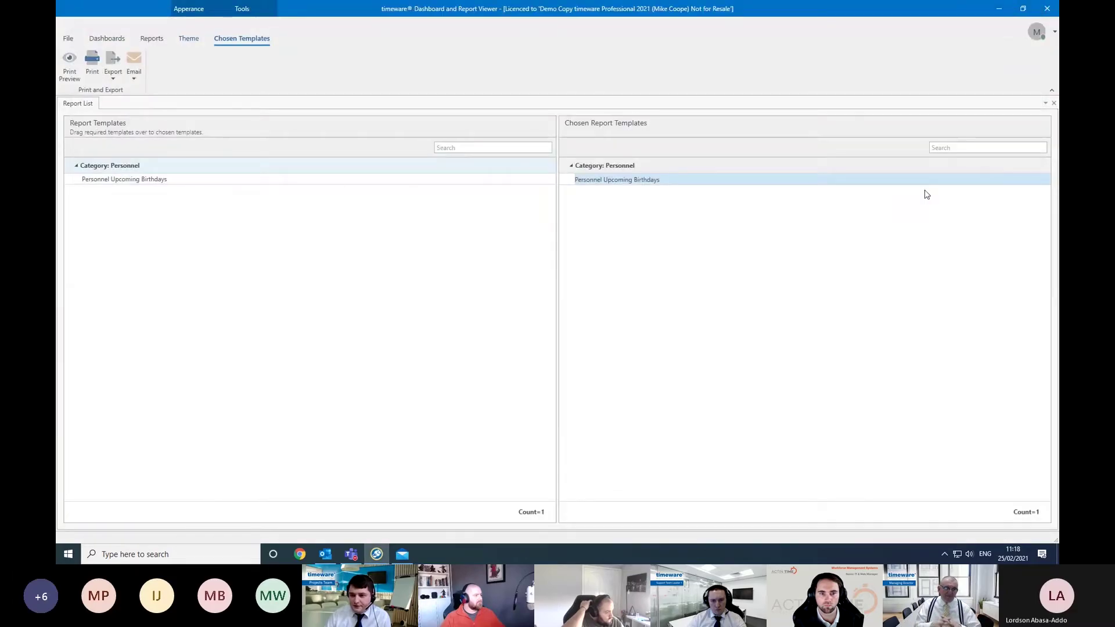
Delete Personnel Upcoming Birthdays from the chosen report templates and add it again from the available templates.
key(Delete)
click(591, 294)
drag(435, 181, 761, 228)
double_click(698, 181)
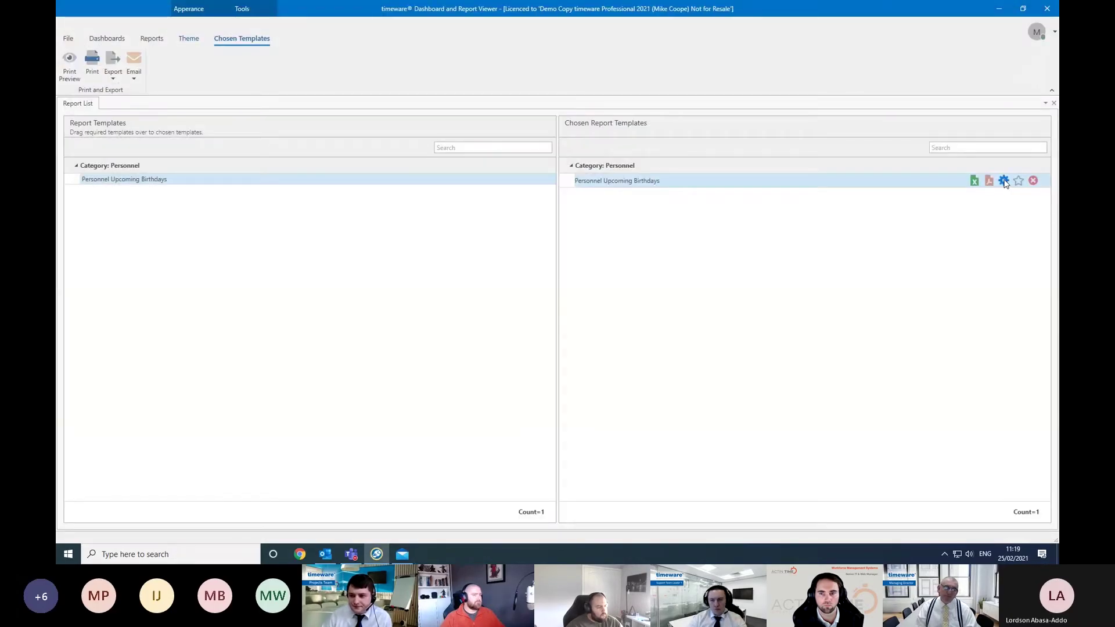
Set the Personnel Upcoming Birthdays report's date range type to Current year and save its properties.
click(566, 200)
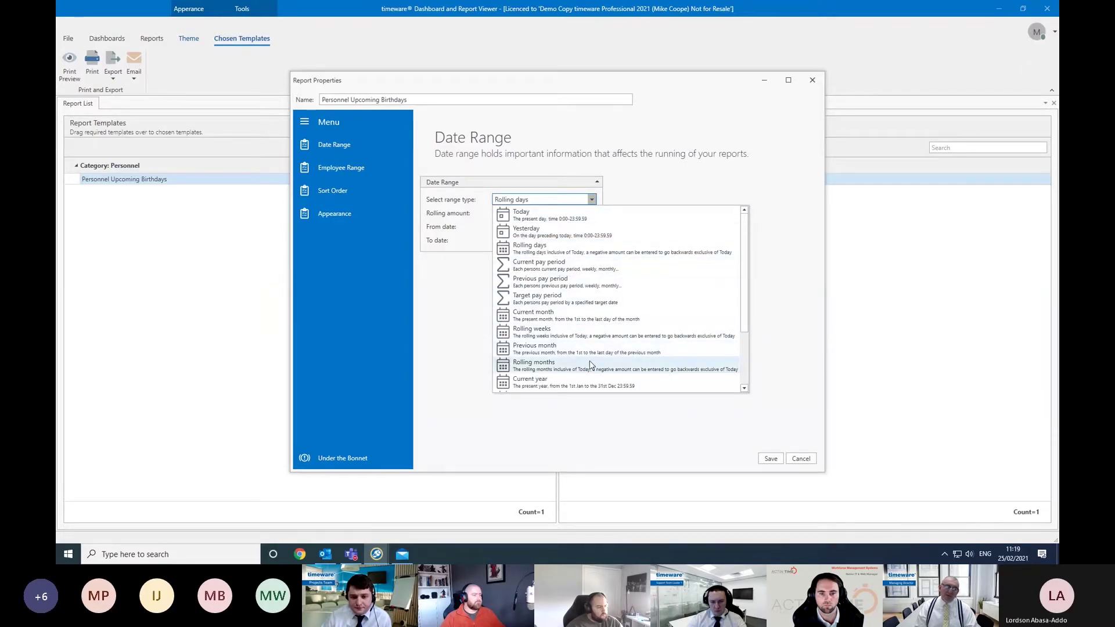
scroll(608, 371, down, 1)
scroll(610, 372, down, 1)
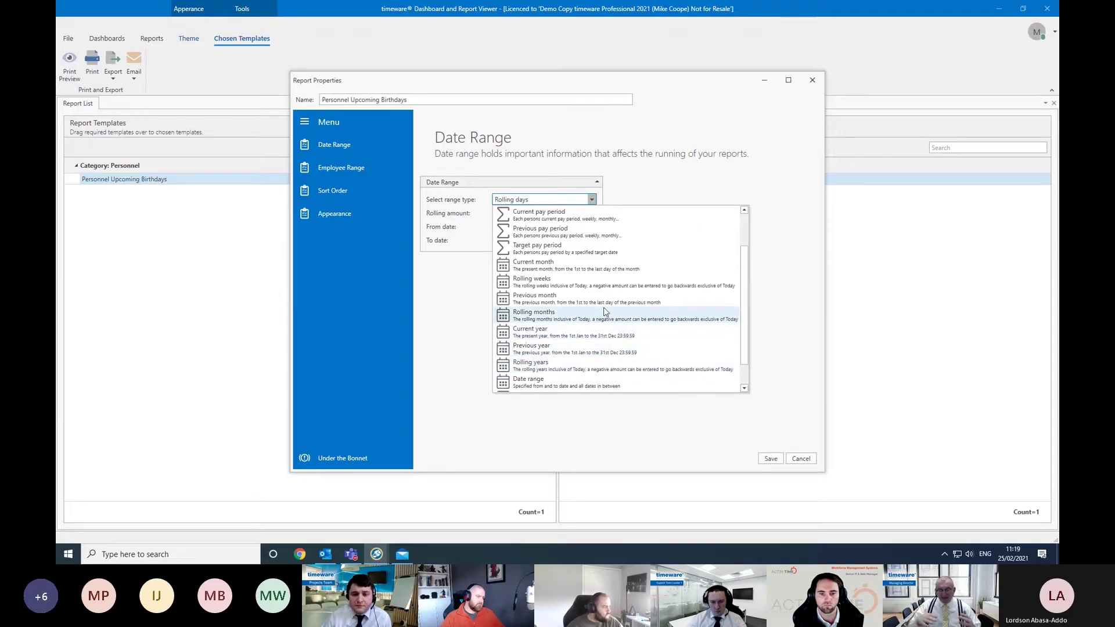
click(599, 331)
click(770, 458)
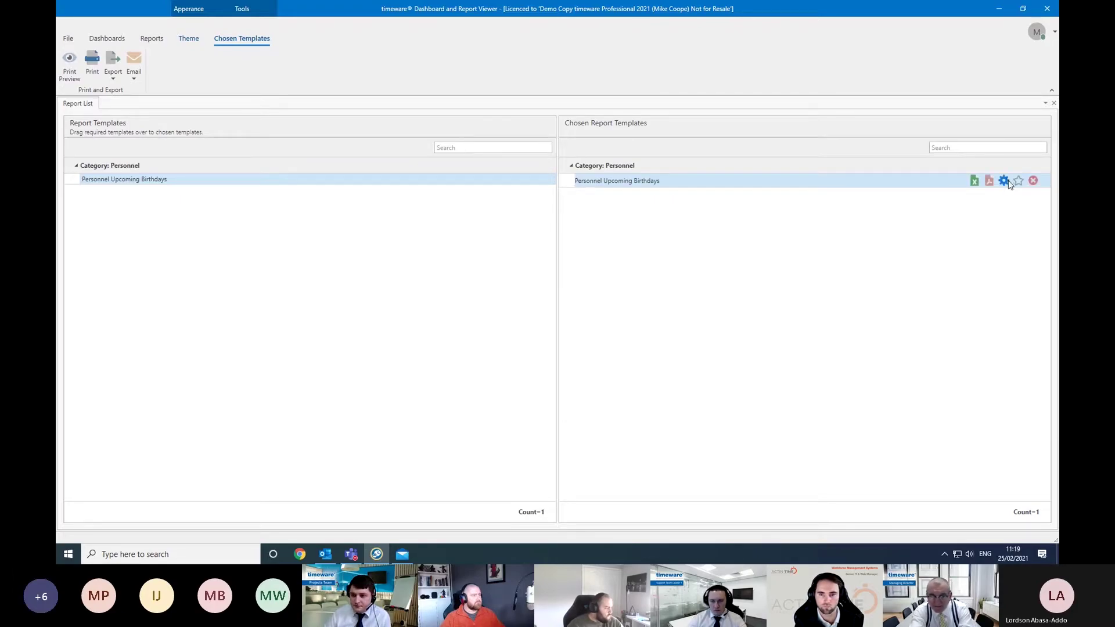
Reopen the report's properties, maximize the window, and review the available date range types without changing the selection.
click(1010, 185)
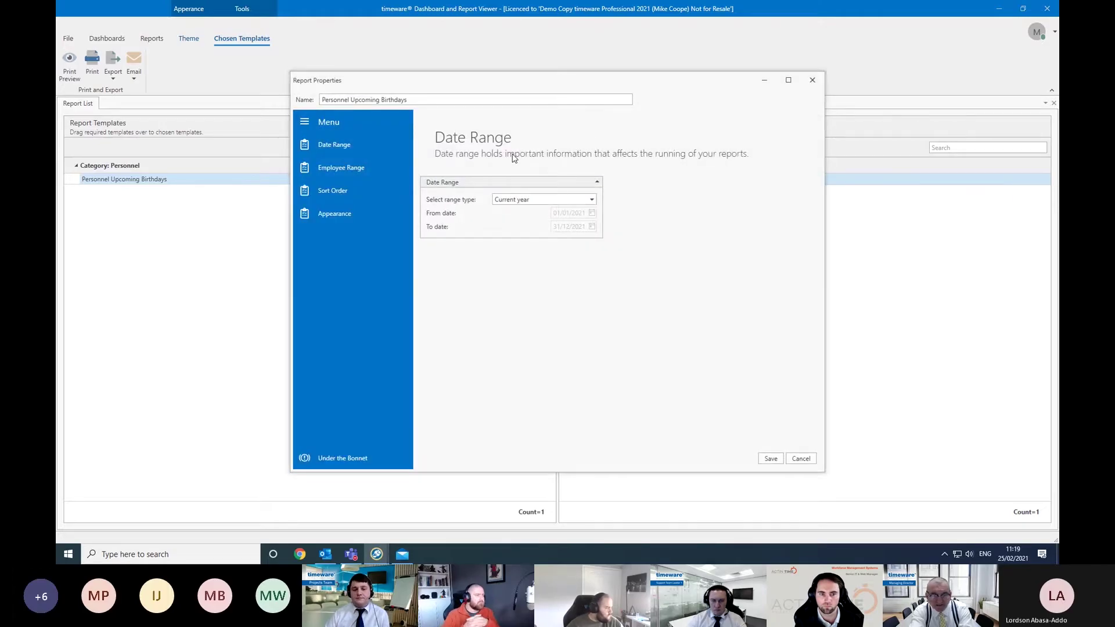
click(782, 87)
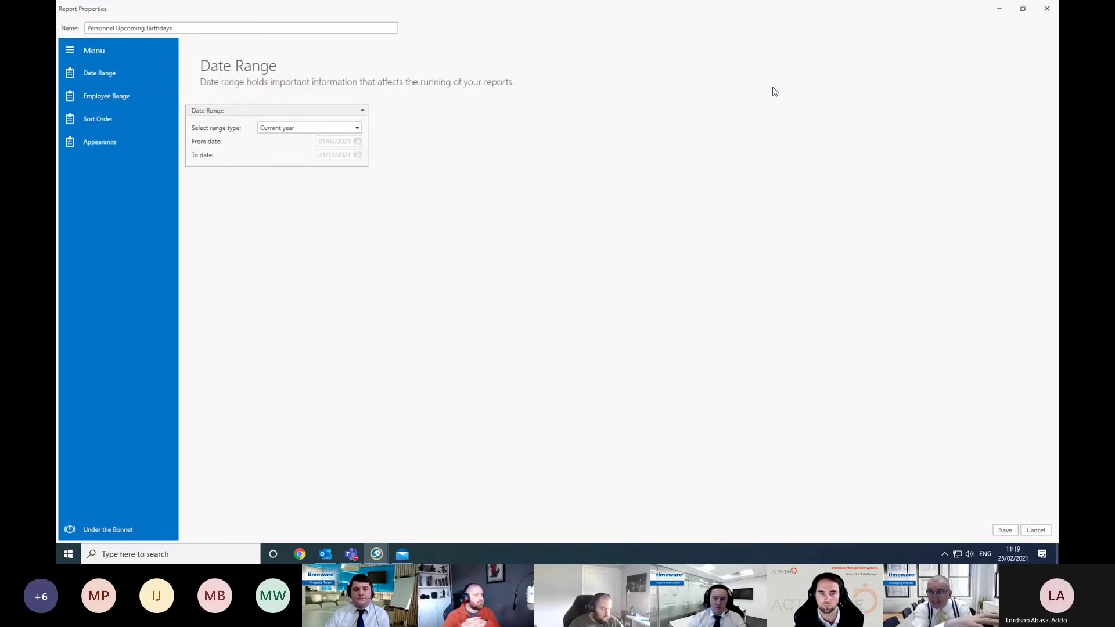
click(357, 129)
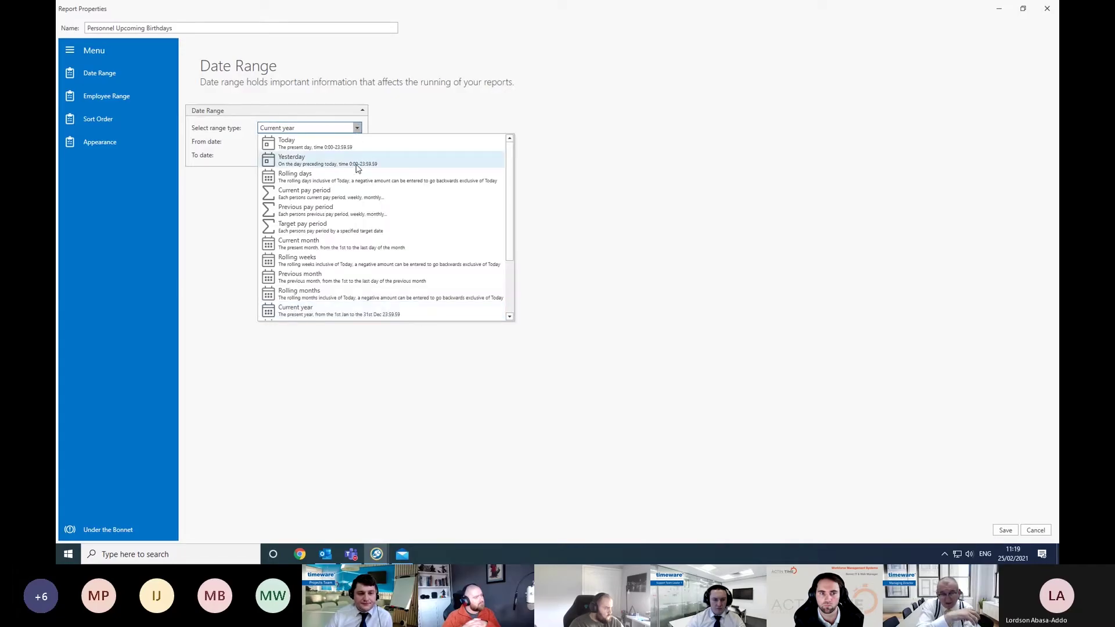
scroll(352, 306, down, 1)
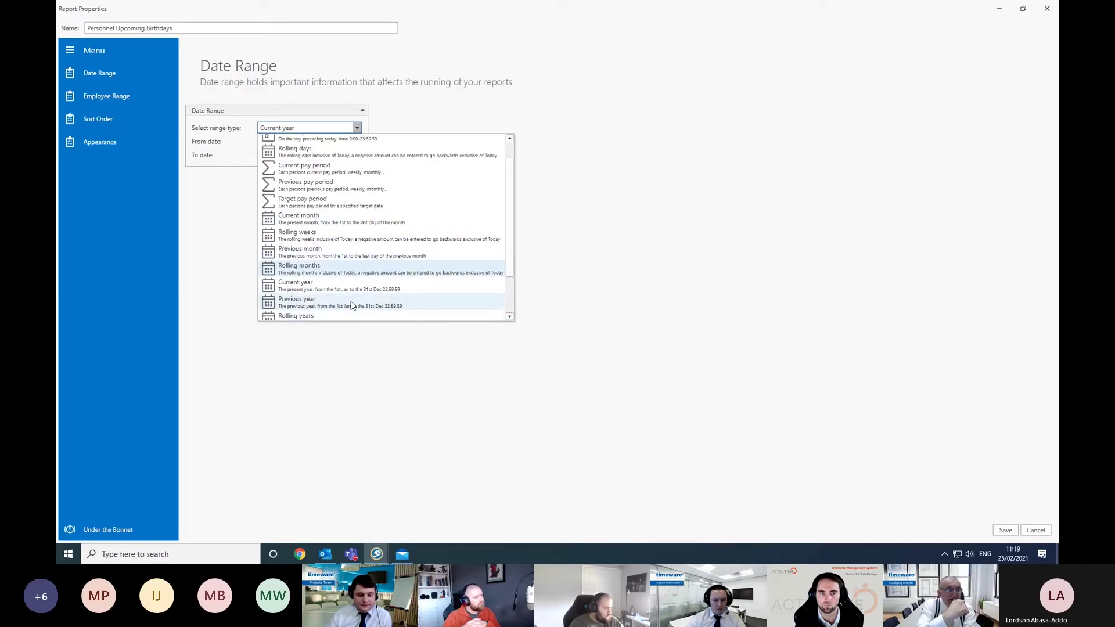
click(224, 196)
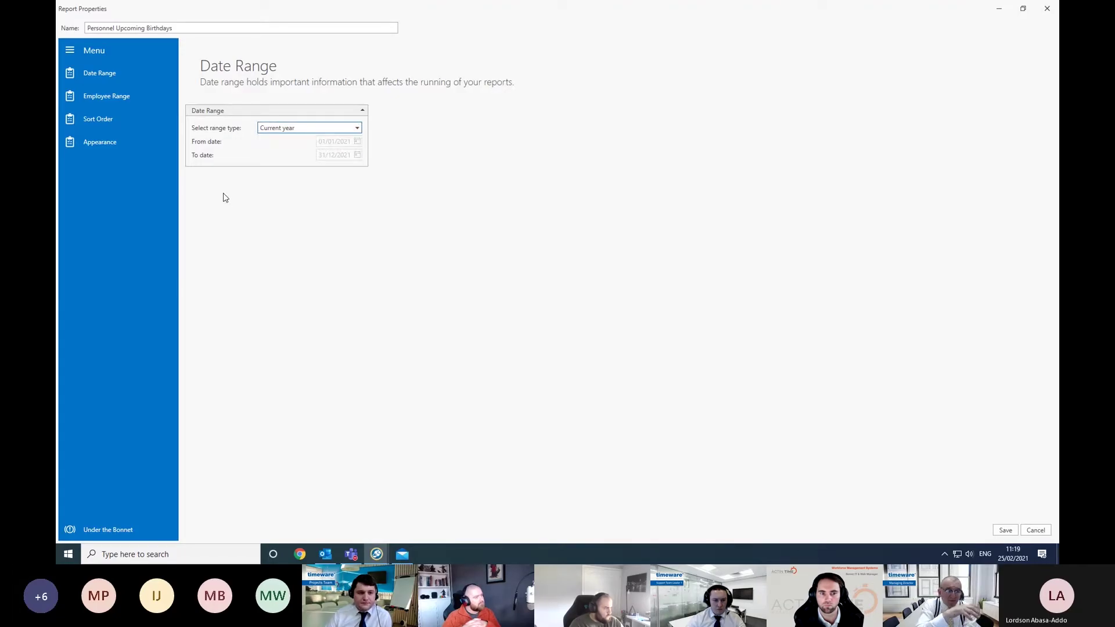
Review the report's employee range and the available sort order fields, leaving the order on Upcoming Birthday.
click(150, 99)
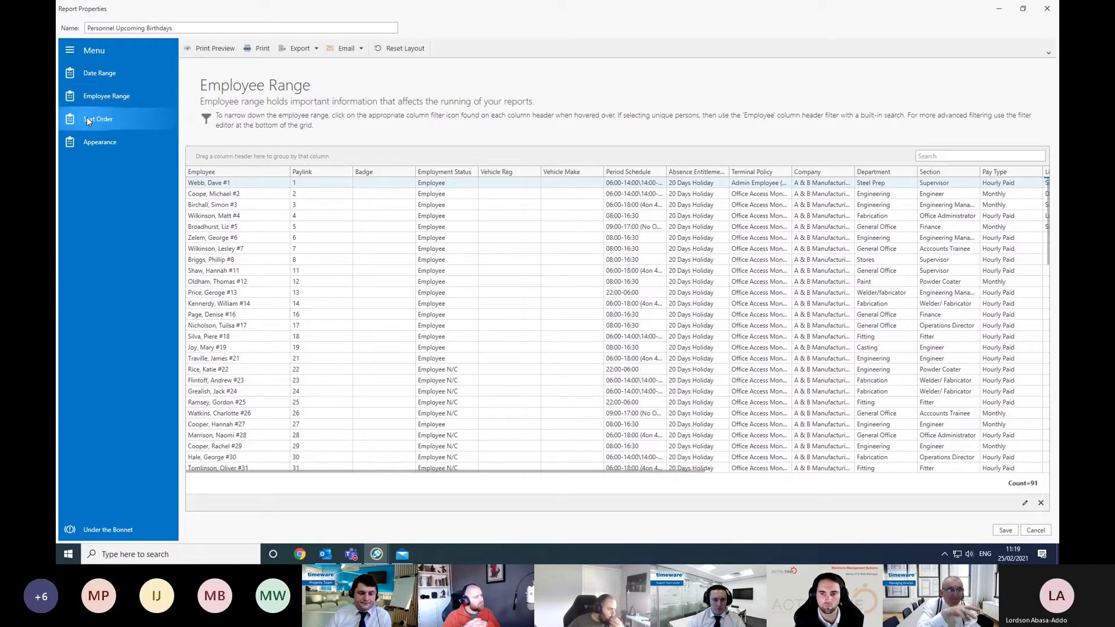
click(116, 119)
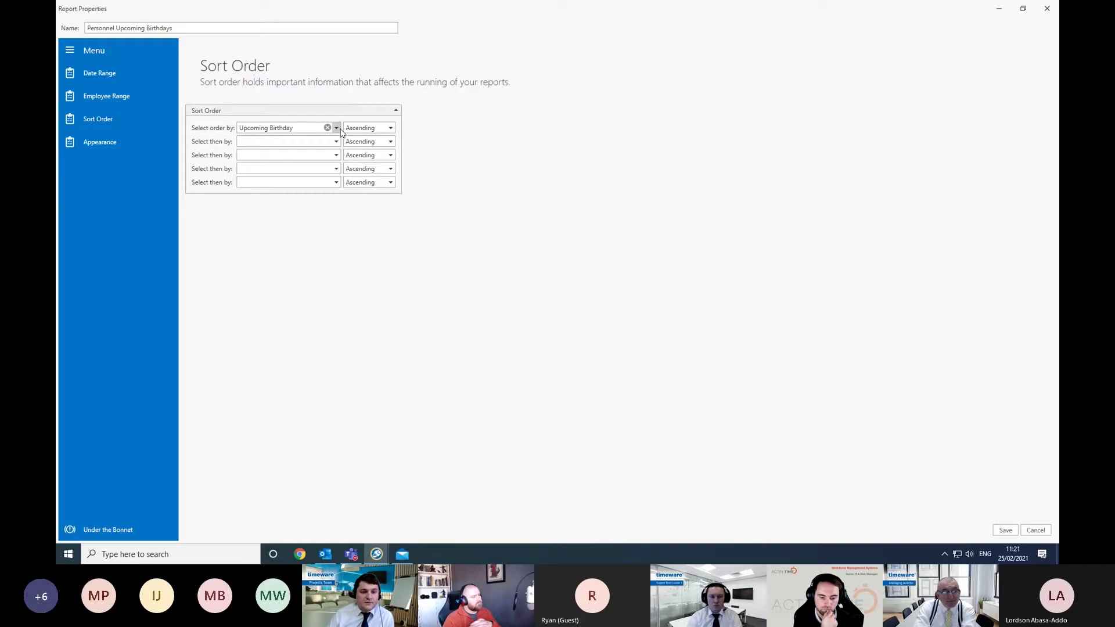
click(336, 128)
scroll(352, 204, up, 3)
scroll(352, 204, up, 3)
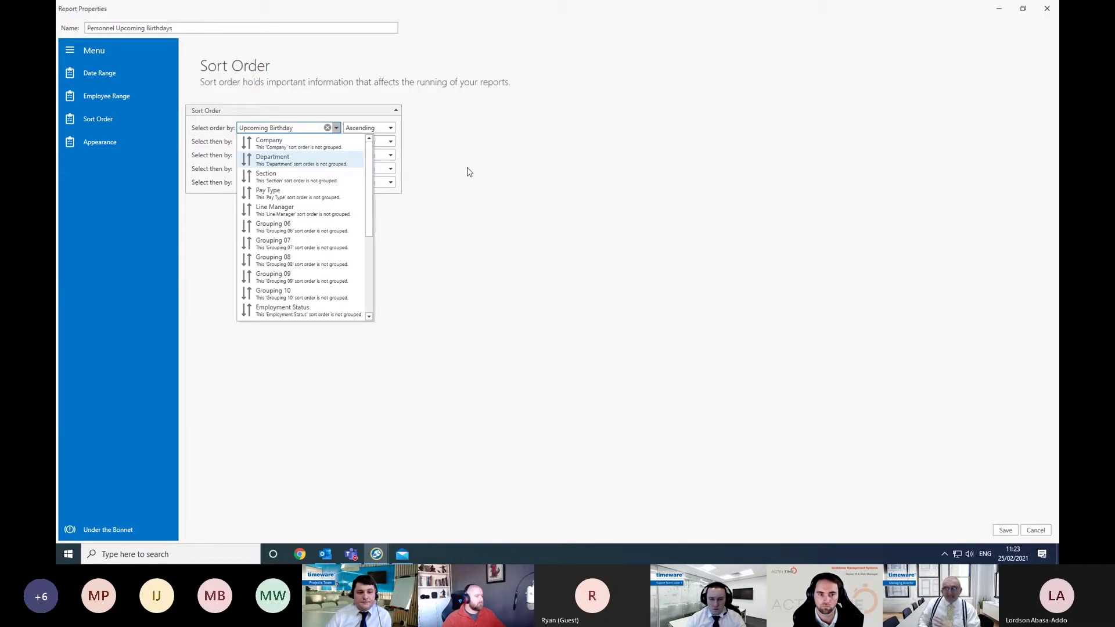
click(439, 167)
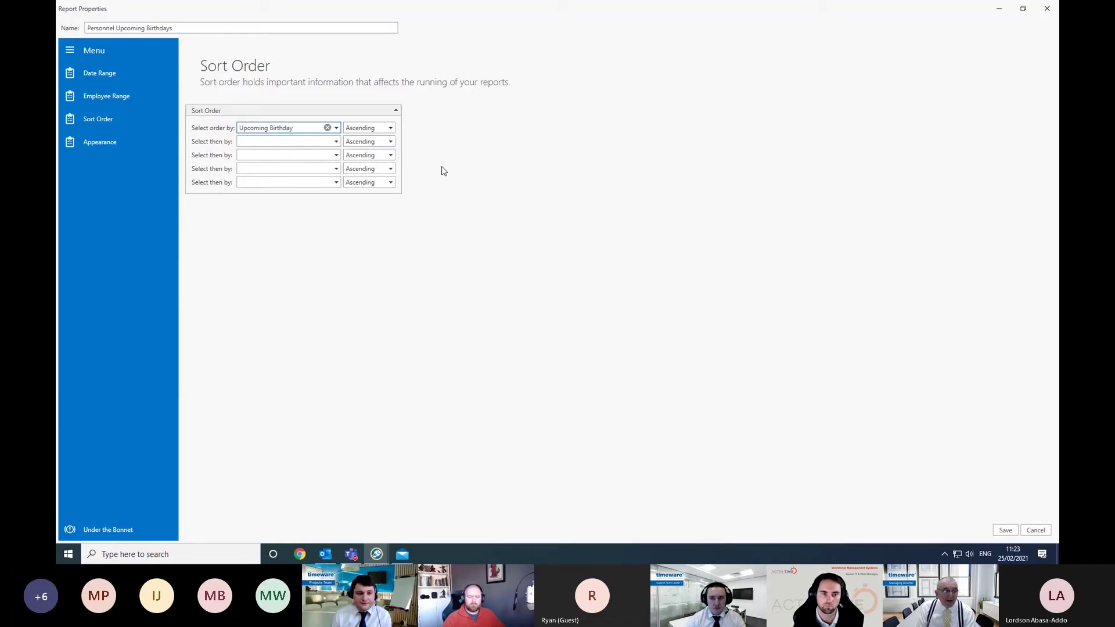
Review the columns available for the report in its appearance settings, keeping the current column selection.
click(70, 150)
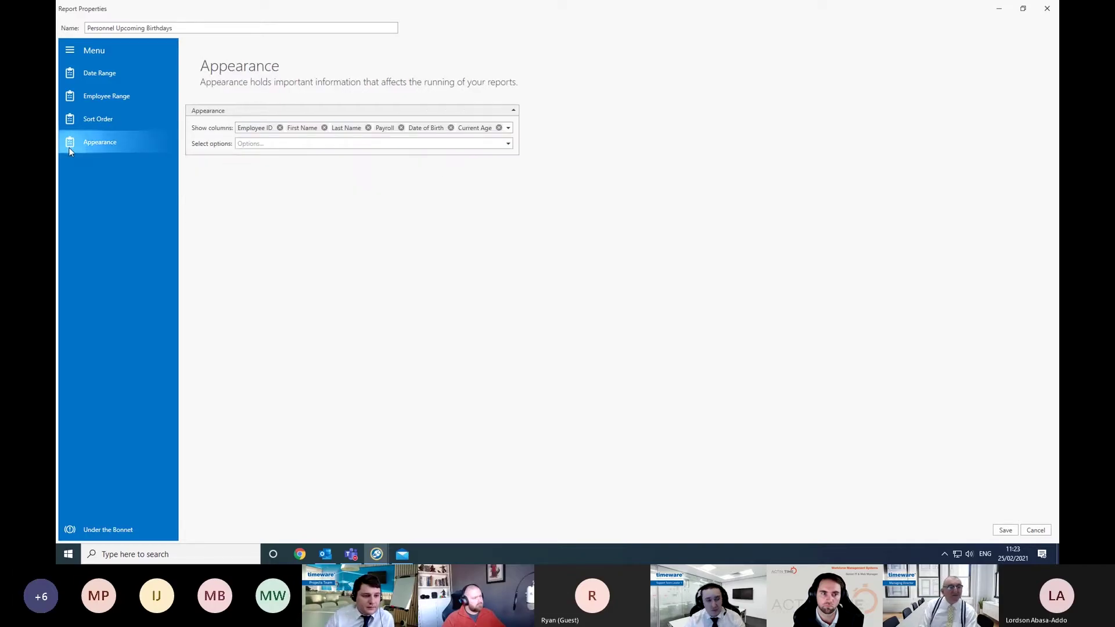
click(508, 128)
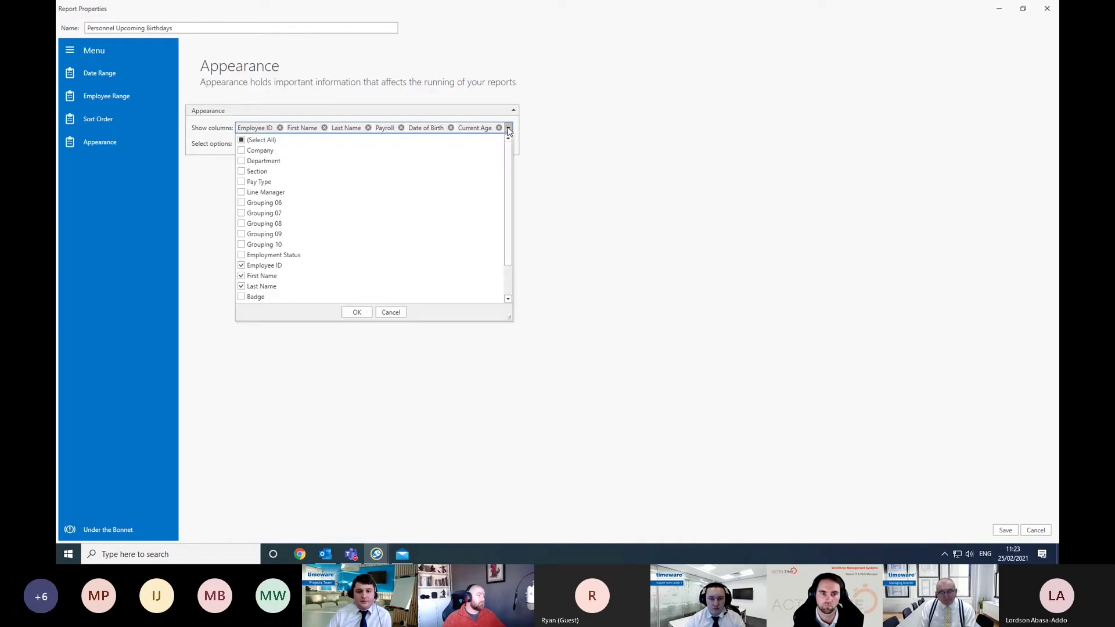
click(508, 129)
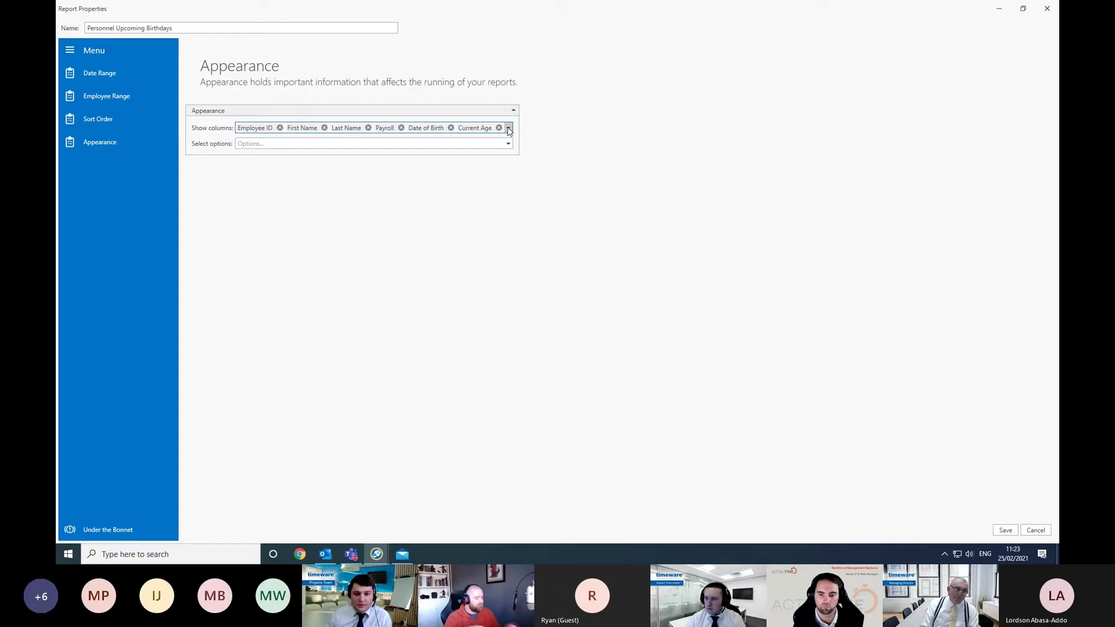
click(509, 128)
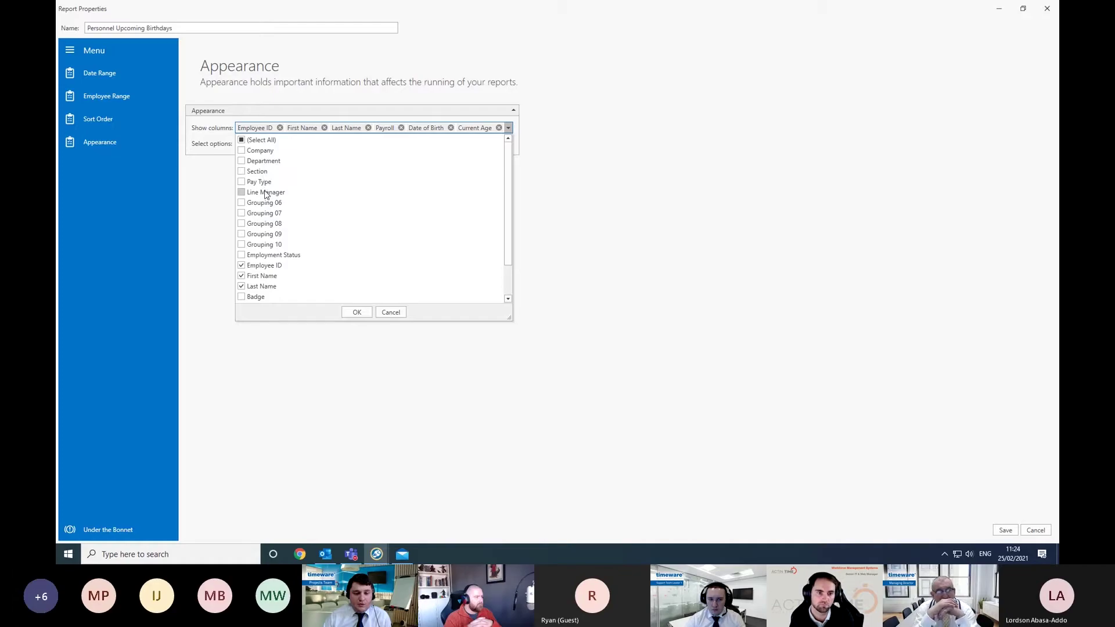
scroll(265, 206, down, 1)
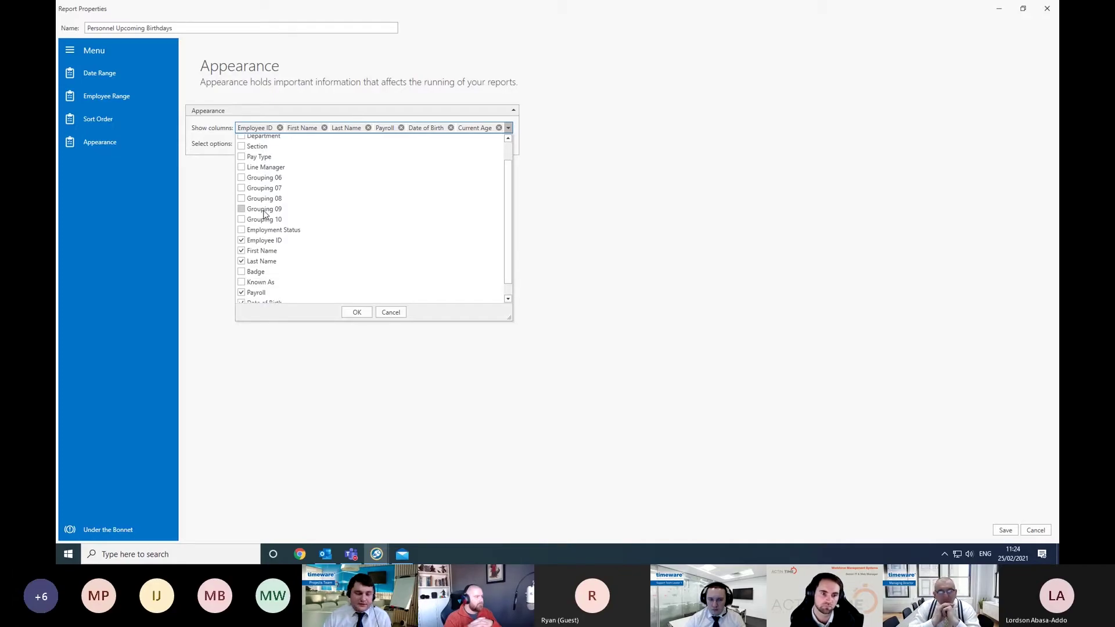
scroll(265, 207, down, 1)
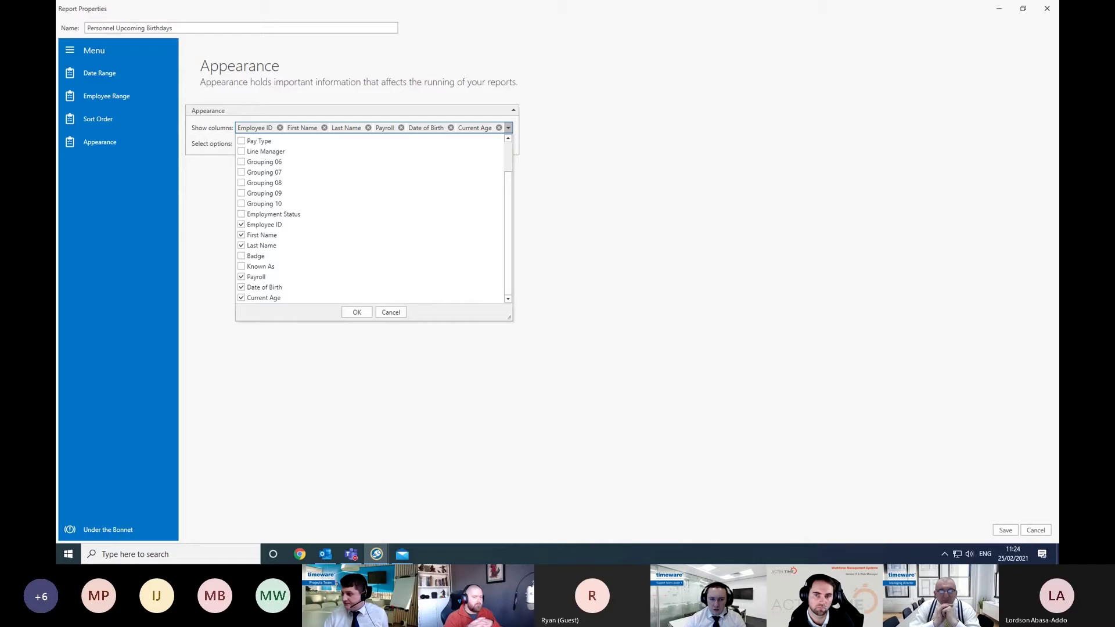
key(Escape)
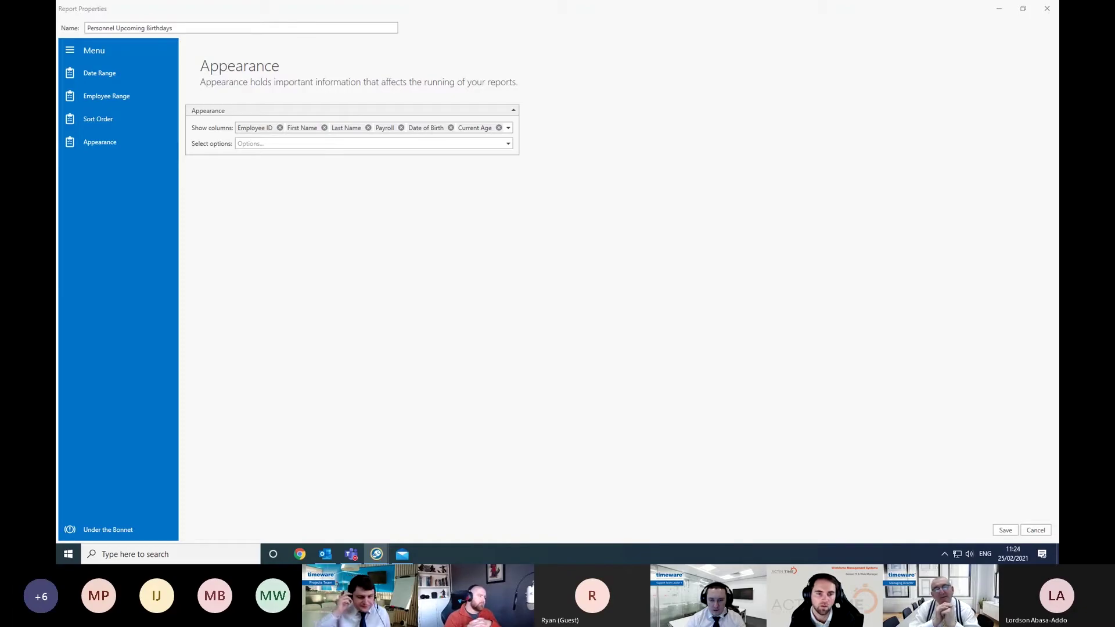
click(475, 152)
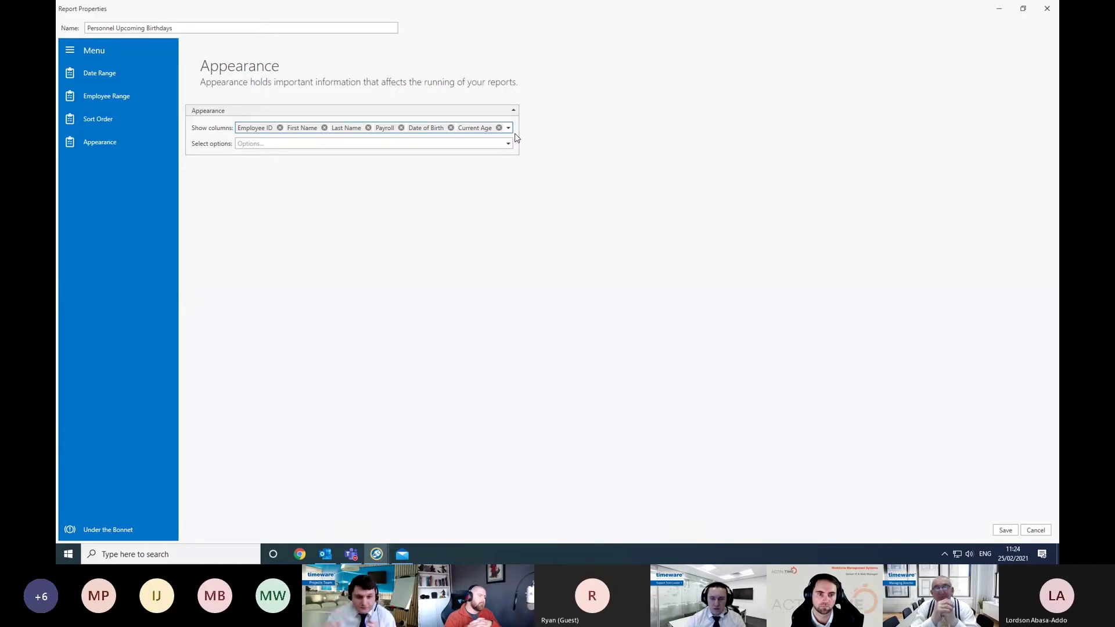
click(508, 128)
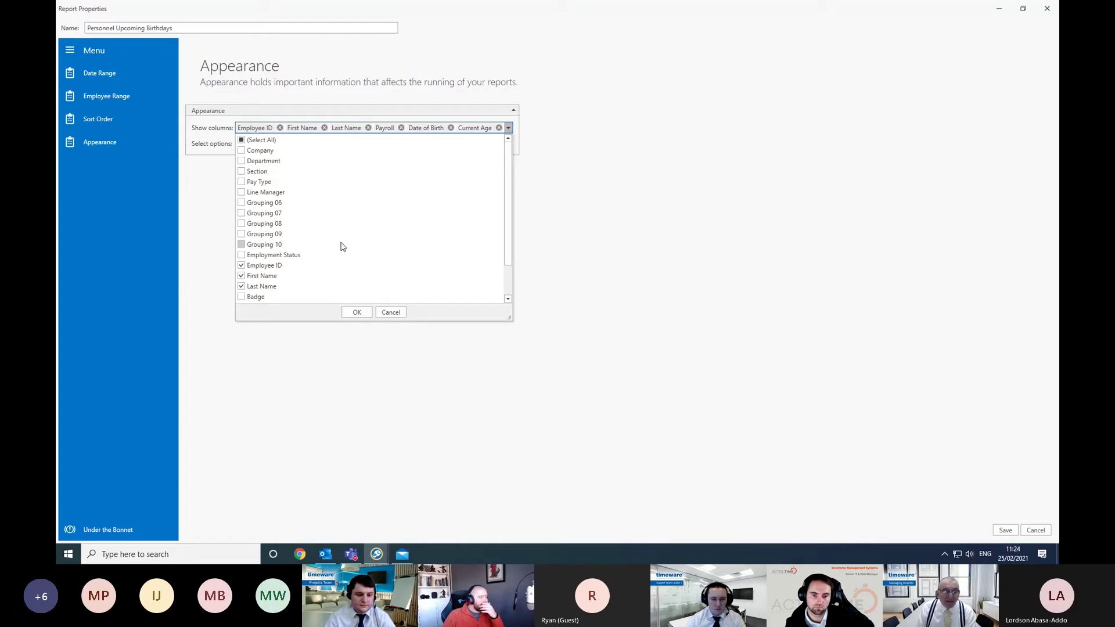
scroll(312, 266, down, 1)
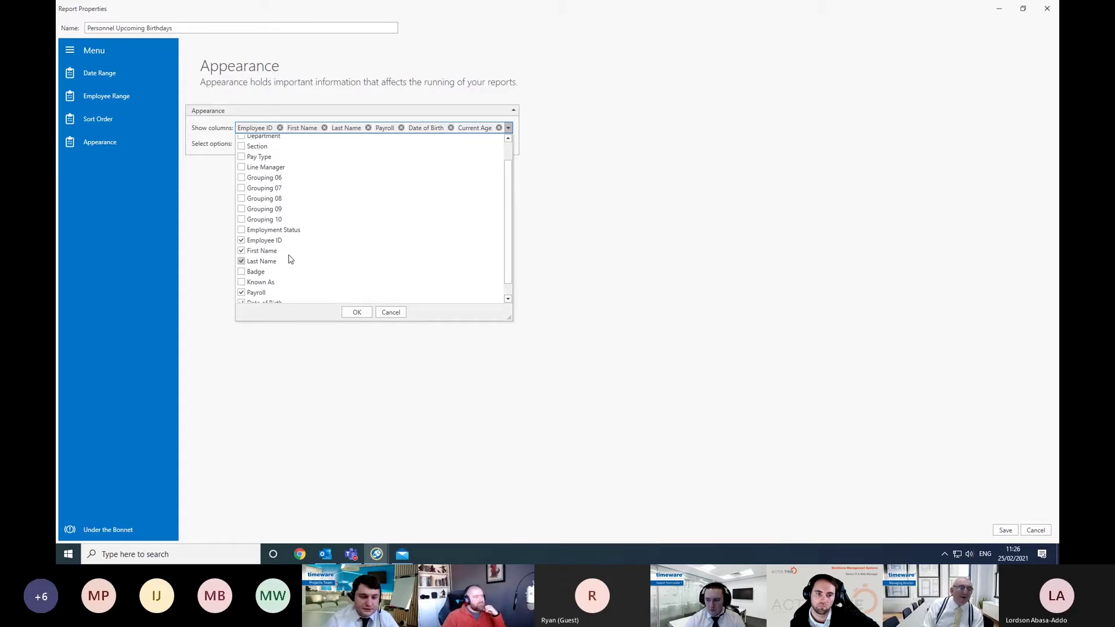
click(357, 312)
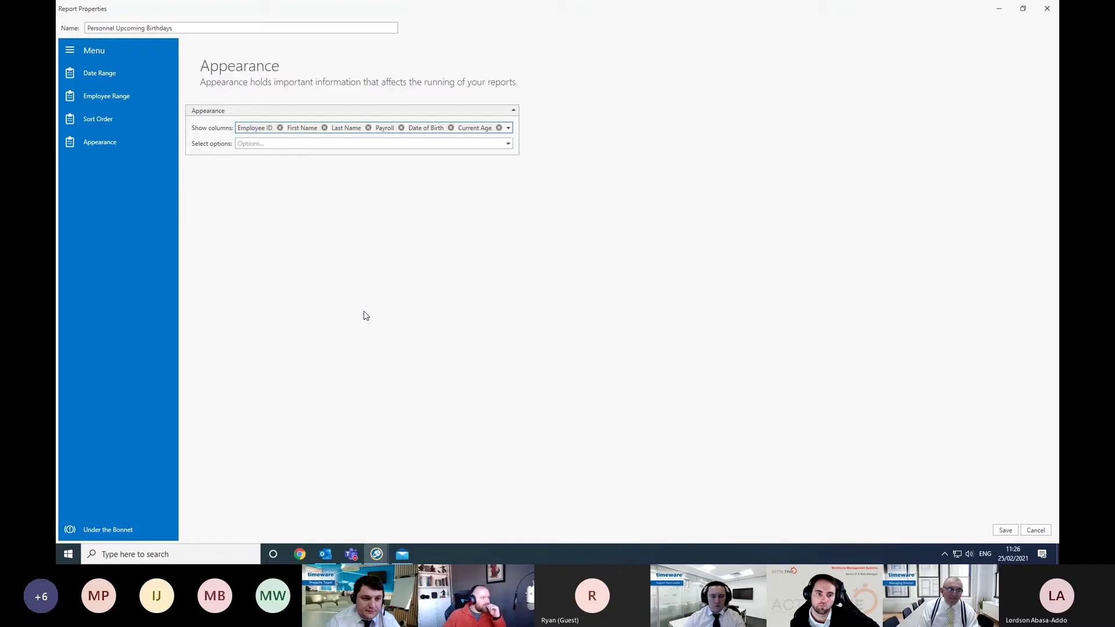
Inspect the additional appearance options for the report, including Hide the report title, without enabling any.
click(509, 146)
click(510, 145)
click(509, 145)
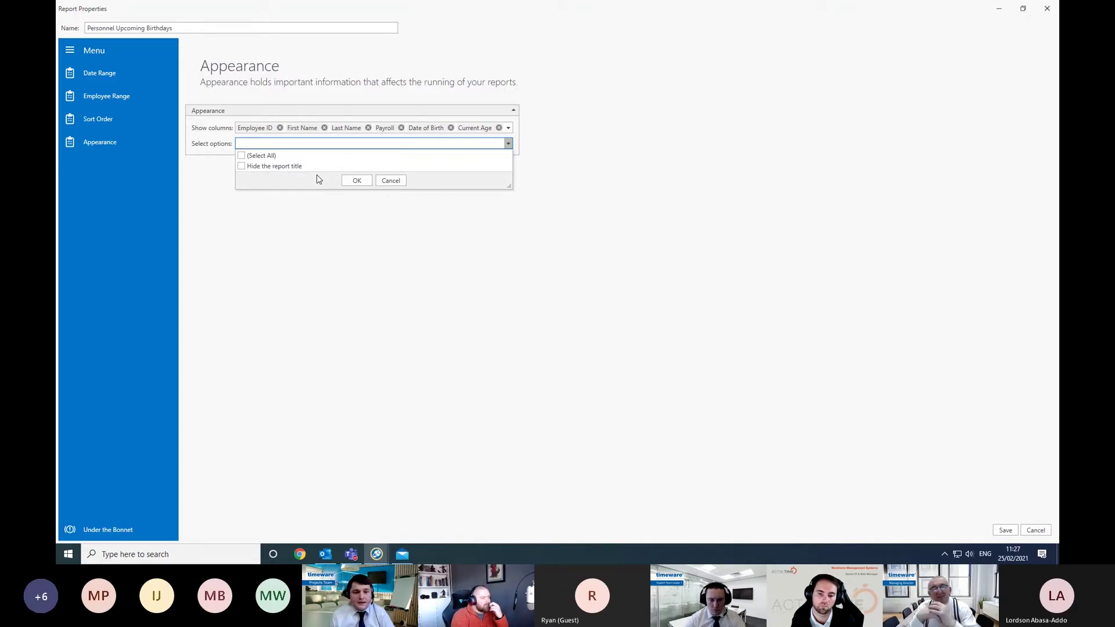
click(328, 168)
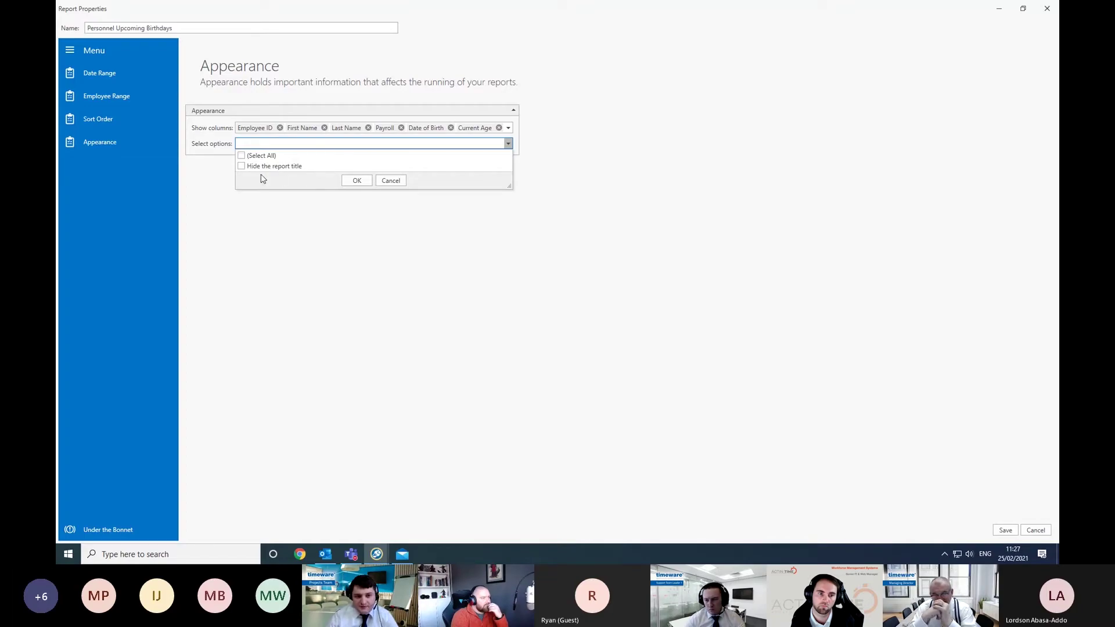
click(239, 167)
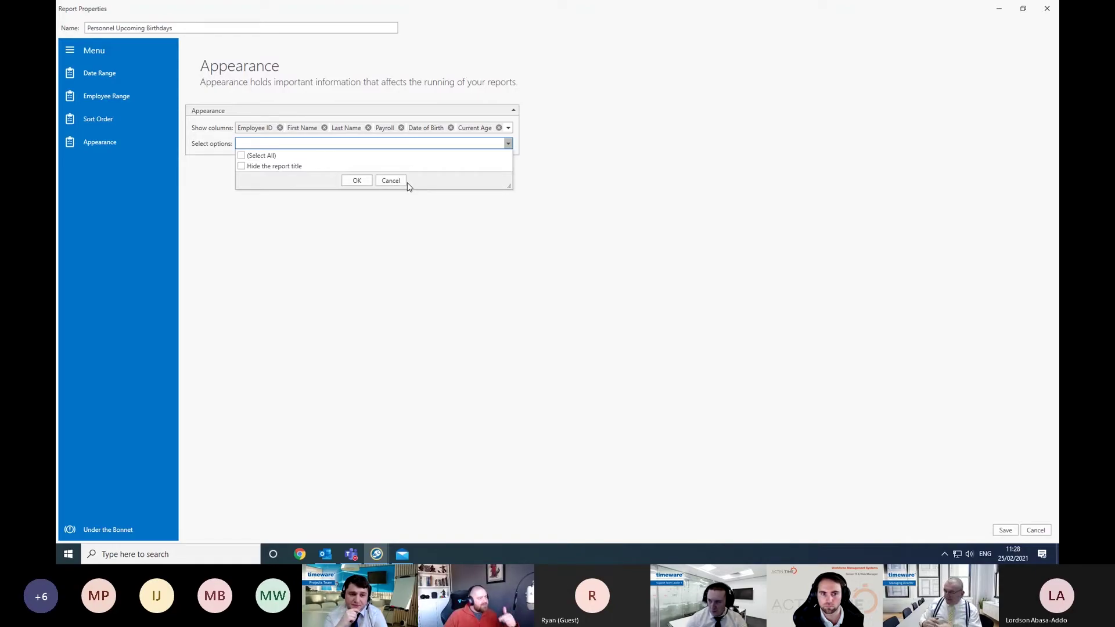
click(310, 114)
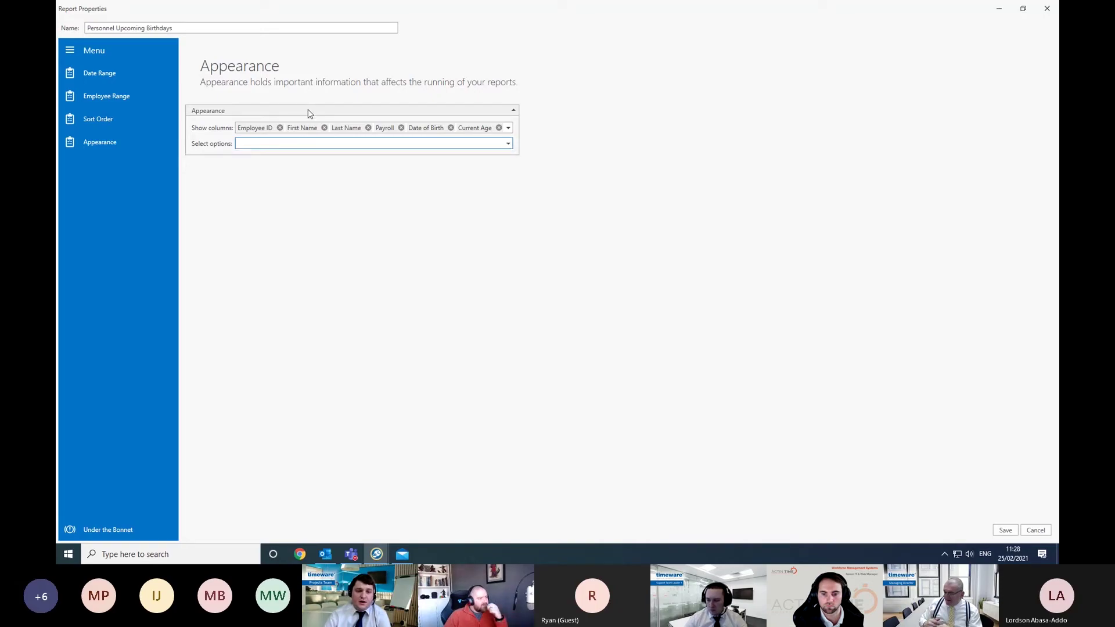
click(302, 129)
click(313, 146)
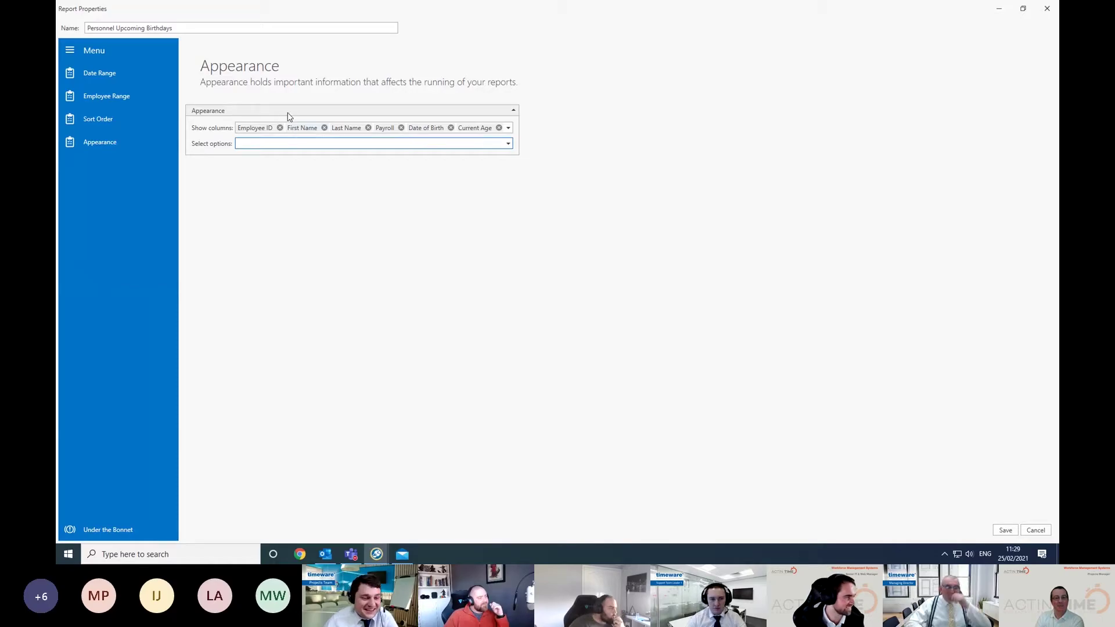
Save the report properties and run the chosen Personnel Upcoming Birthdays report in Excel.
click(145, 72)
click(1005, 530)
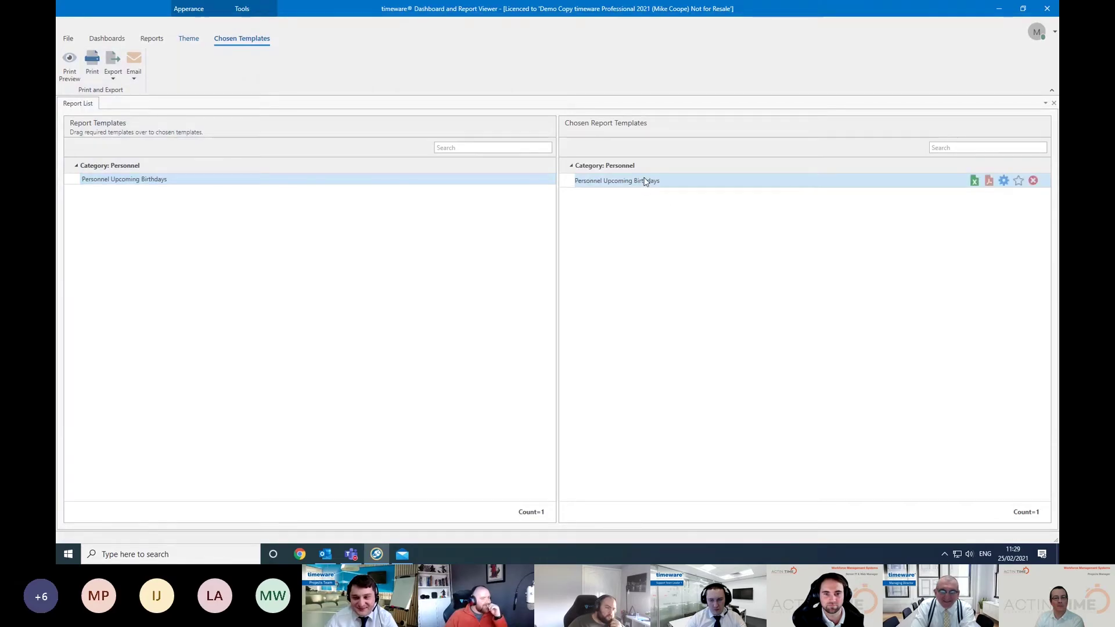
click(974, 181)
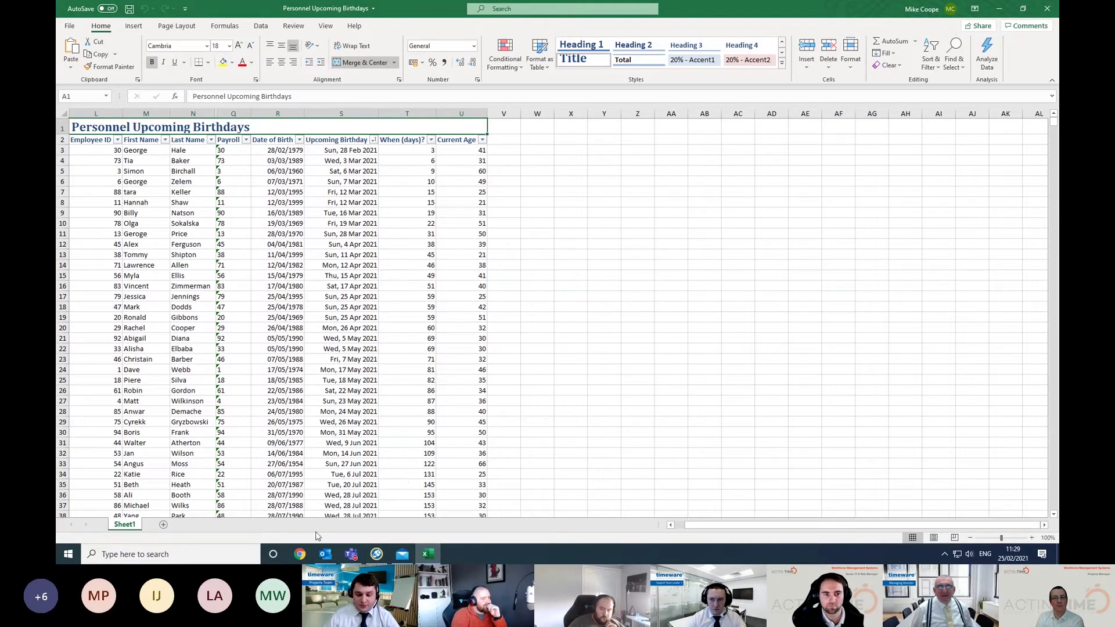
Sort the exported birthdays table by Date of Birth from oldest to newest.
mouse_move(378, 557)
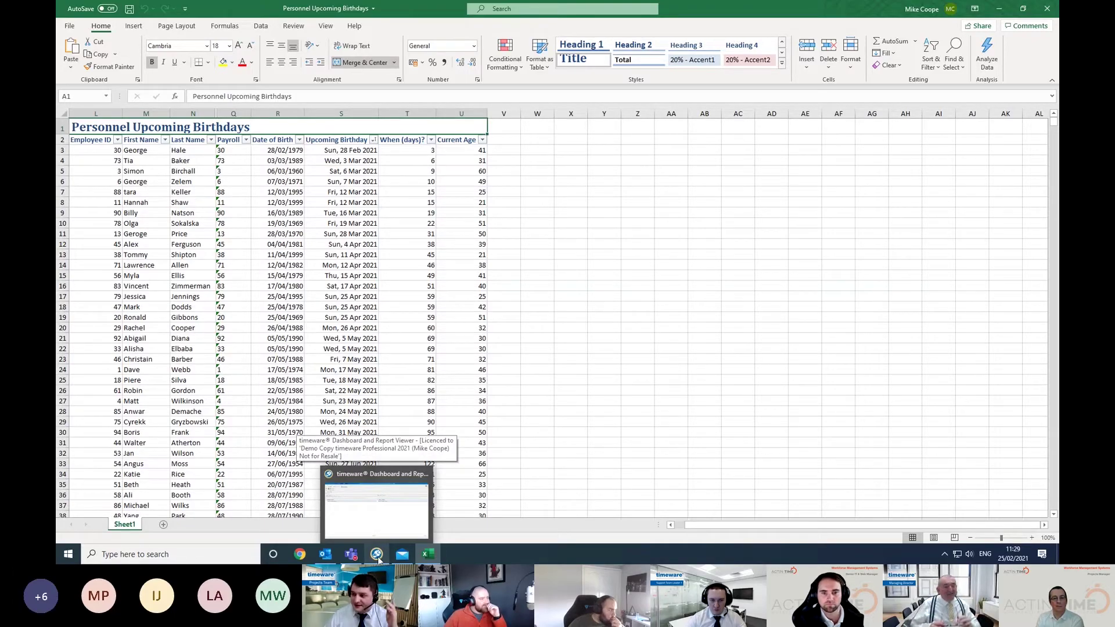
click(631, 442)
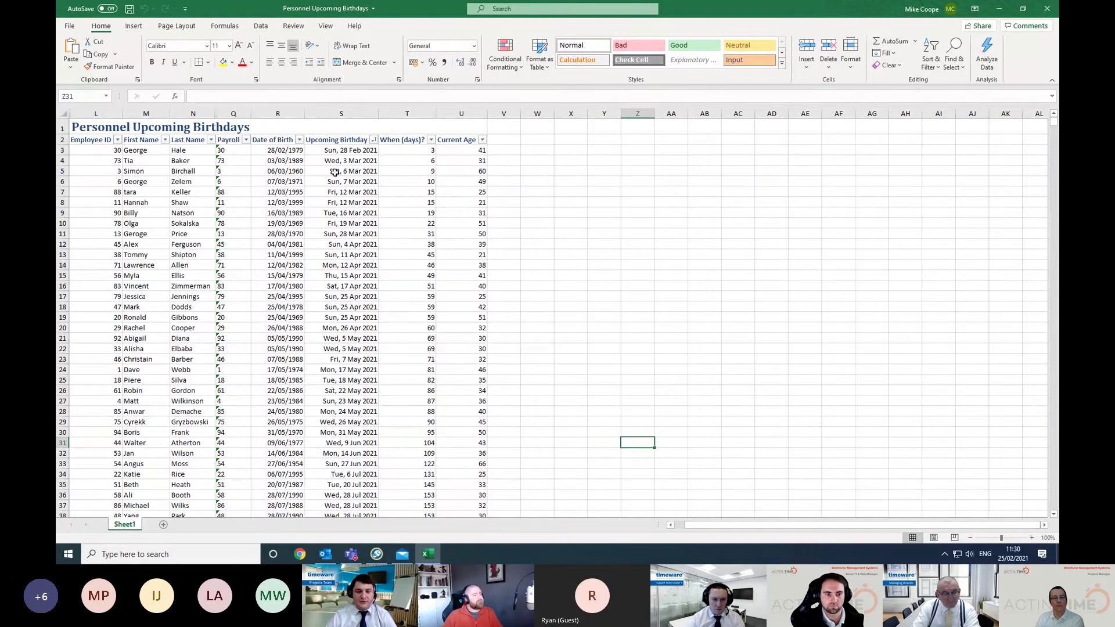
click(299, 140)
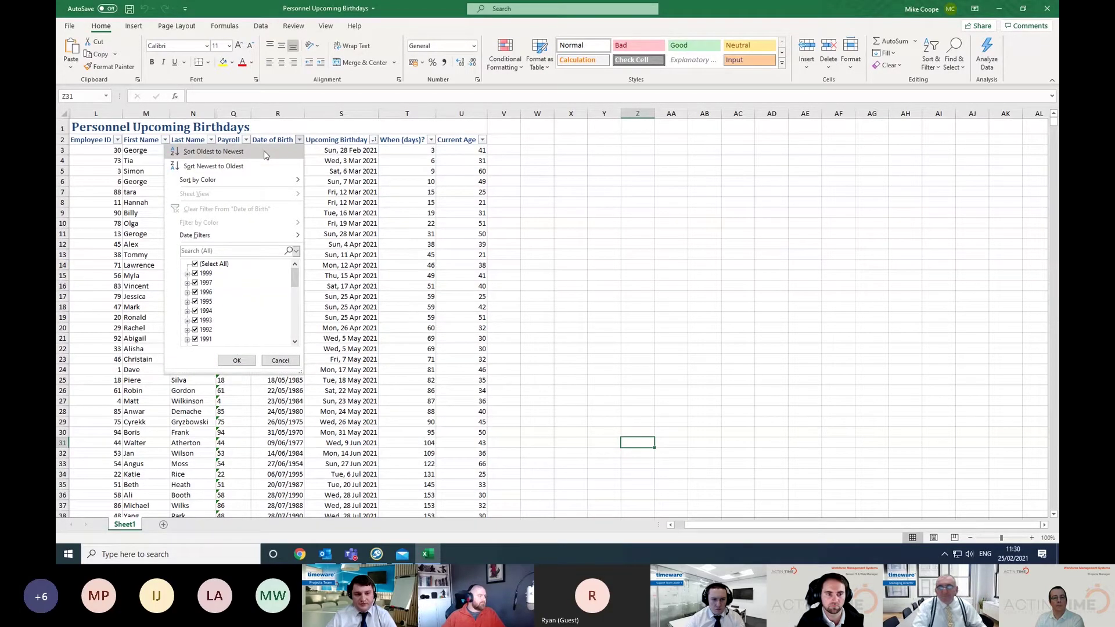
key(Escape)
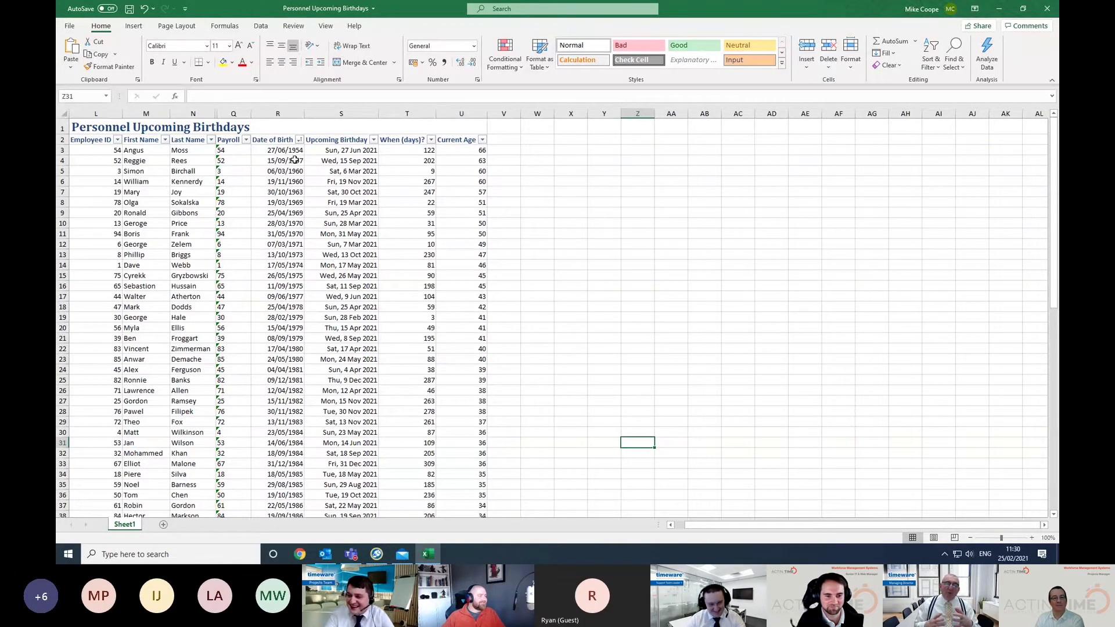
Replace the year in the employee's date of birth in cell R5 with a more recent one.
click(286, 171)
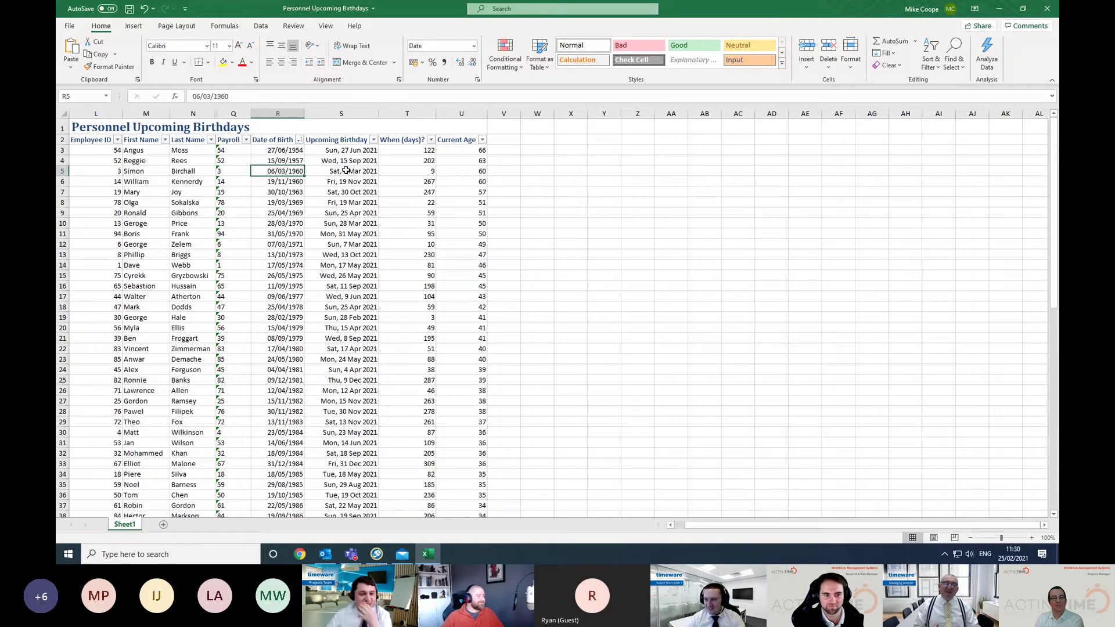
double_click(302, 171)
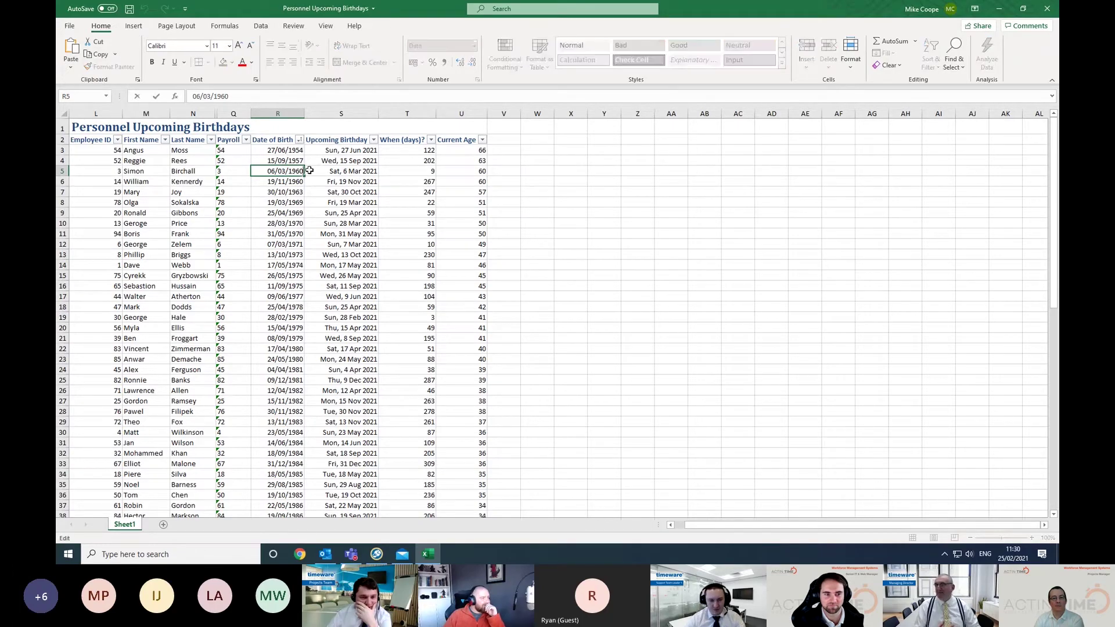
key(BackSpace)
key(BackSpace)
text(200)
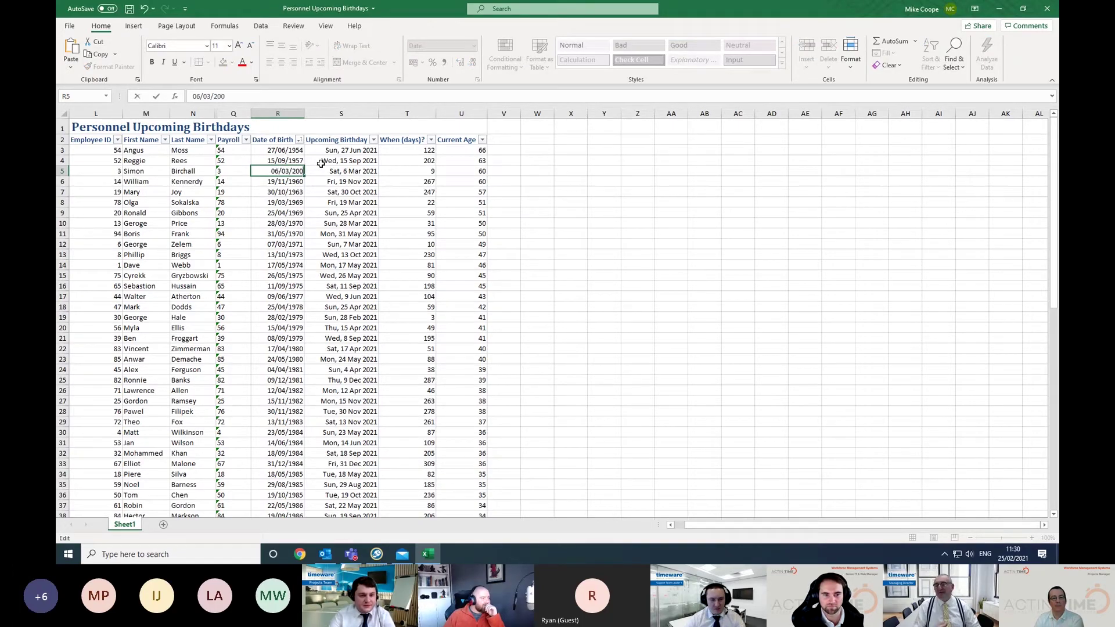
key(Return)
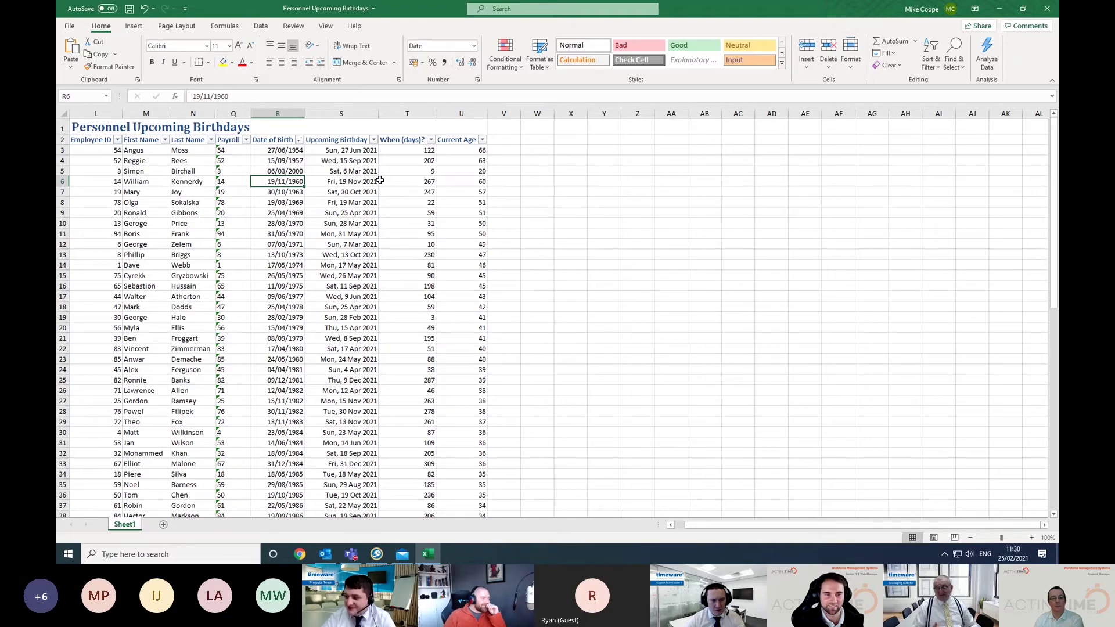
Examine the table's birthday and payroll columns and look through the employee rows further down the sheet.
click(290, 142)
click(336, 139)
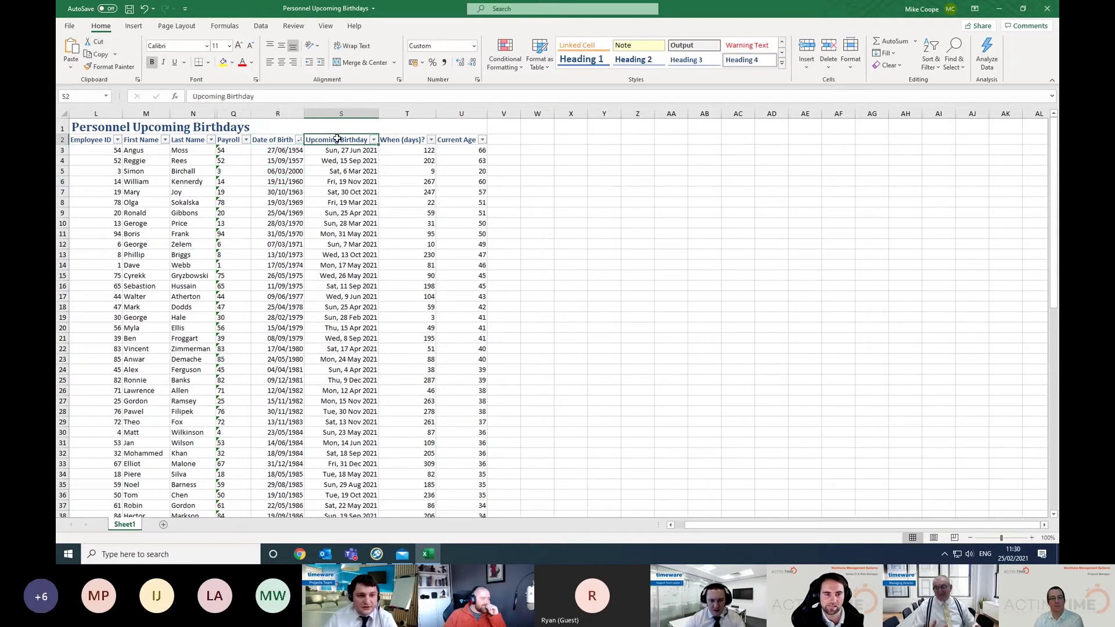
click(278, 150)
click(228, 152)
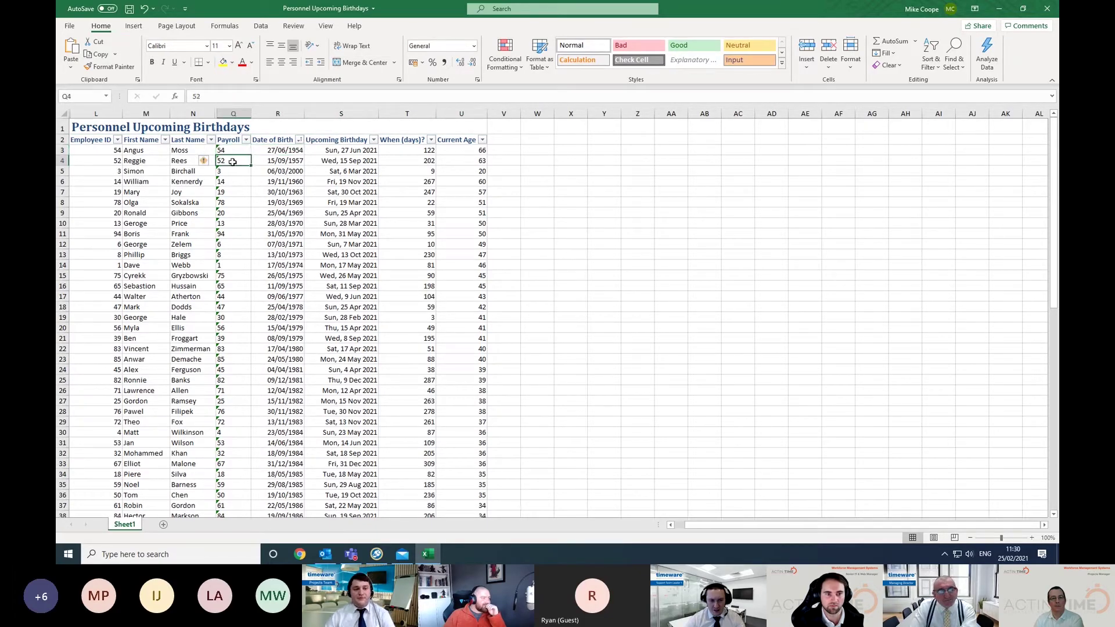
click(208, 154)
click(220, 151)
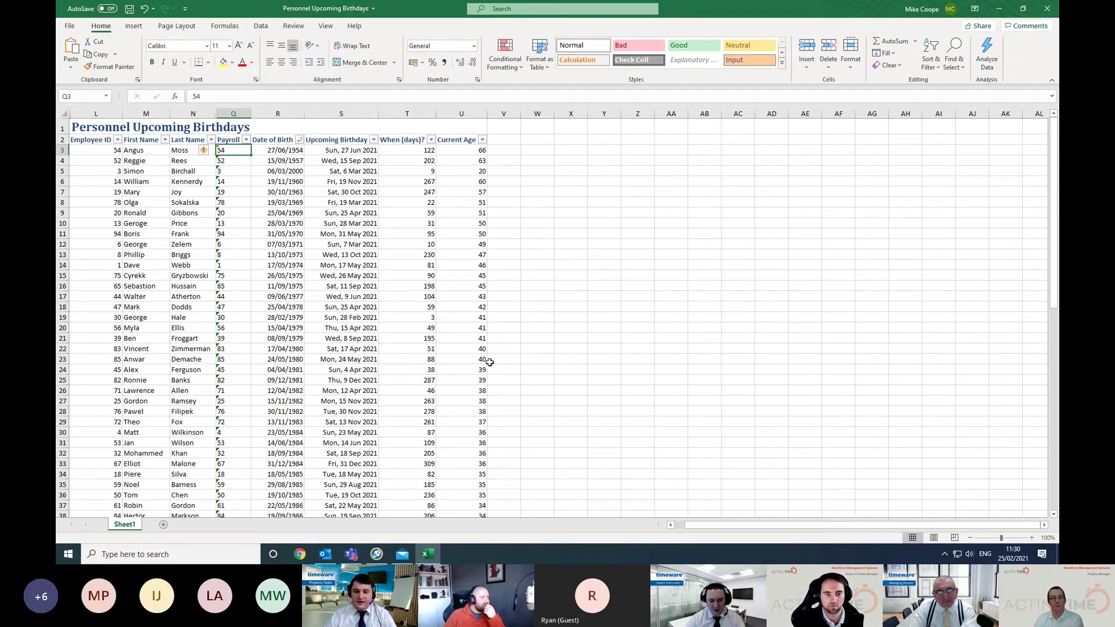
scroll(417, 344, down, 4)
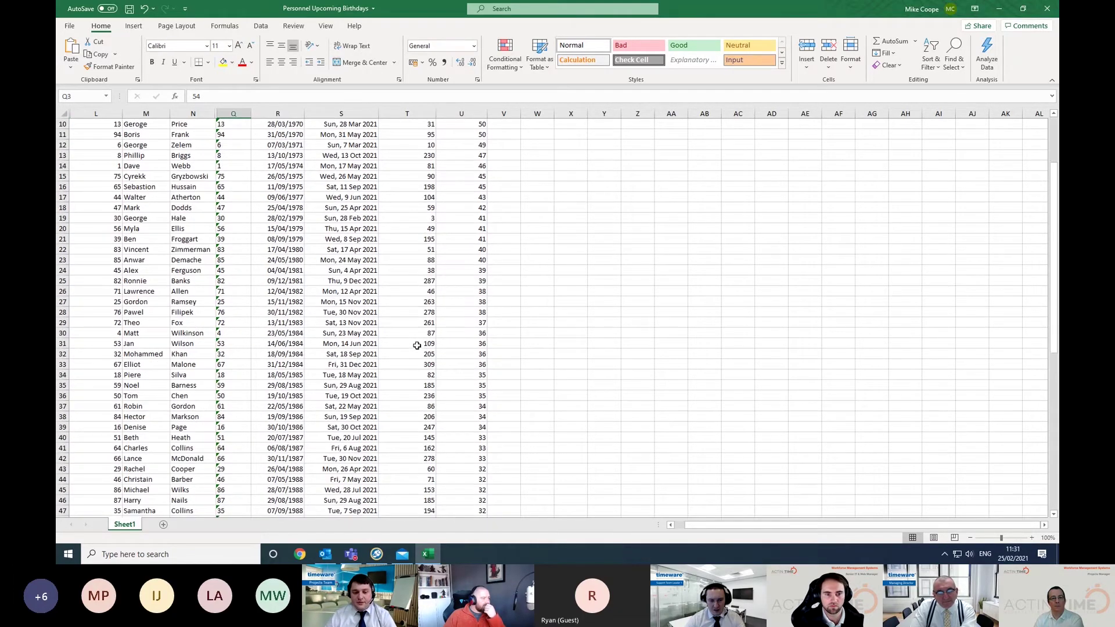
scroll(417, 345, down, 4)
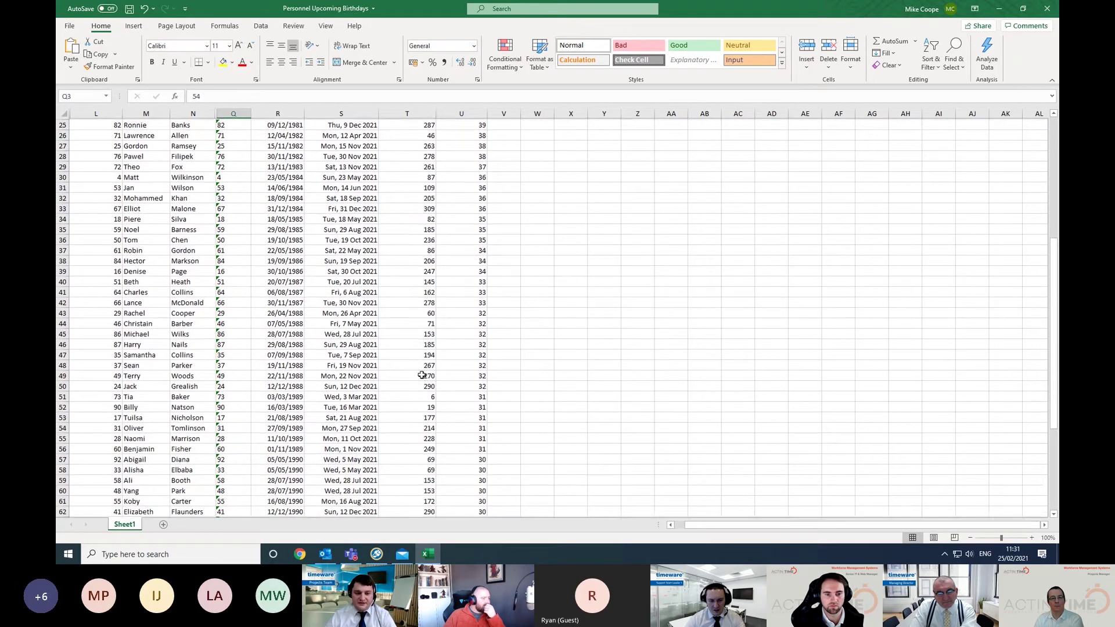
Look through the remaining employee rows down to the end of the birthdays table and close the workbook without saving the changes.
scroll(421, 375, down, 8)
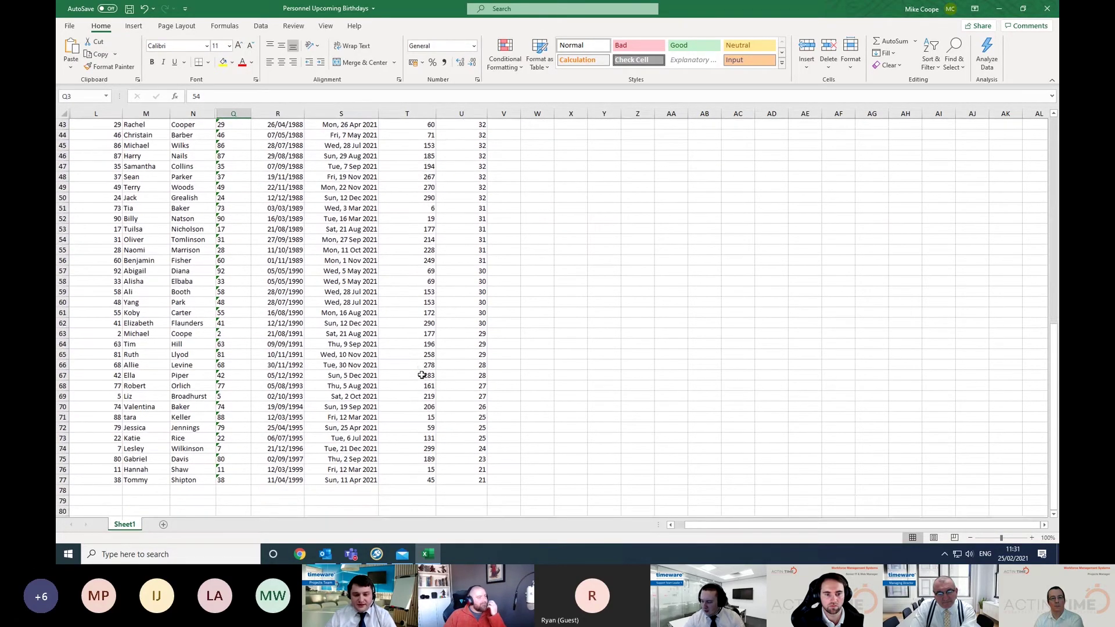
click(110, 428)
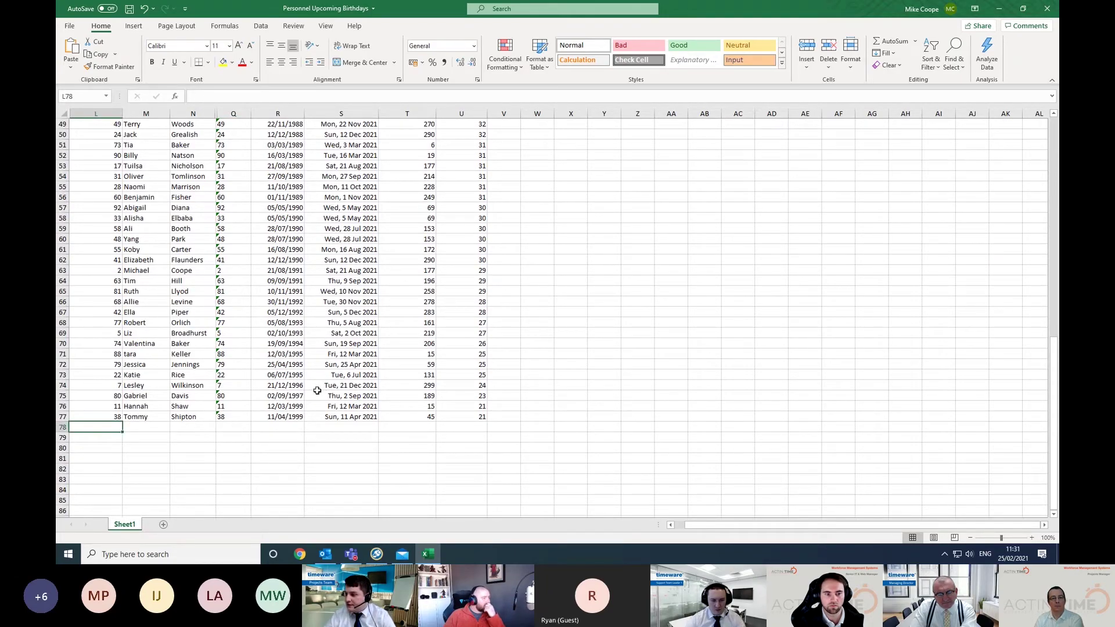
scroll(302, 384, up, 14)
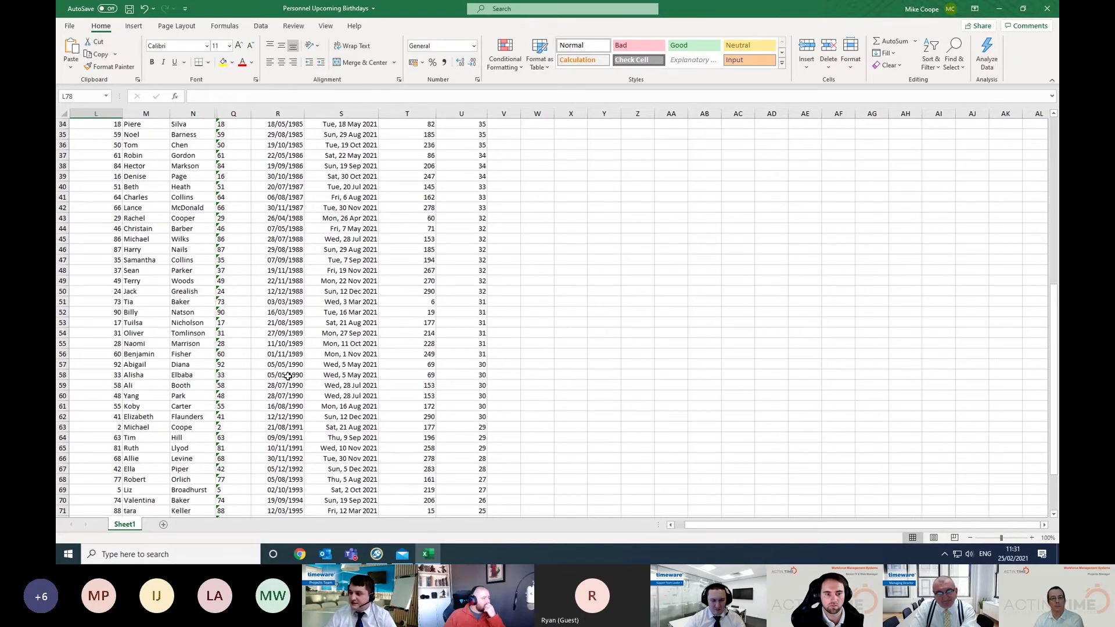
scroll(289, 376, up, 2)
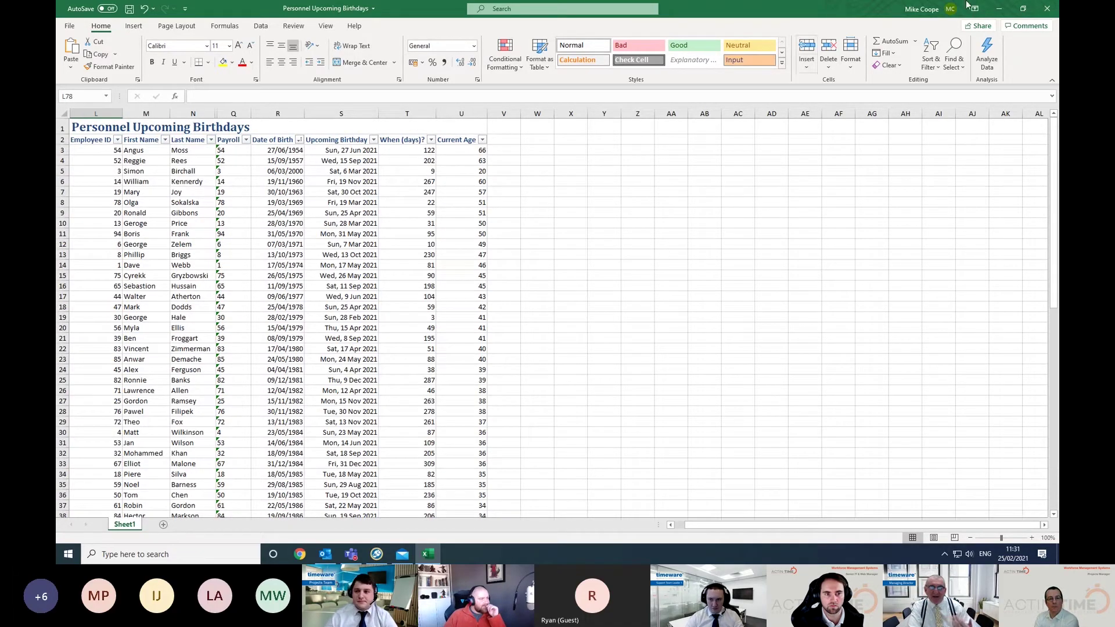
click(1047, 8)
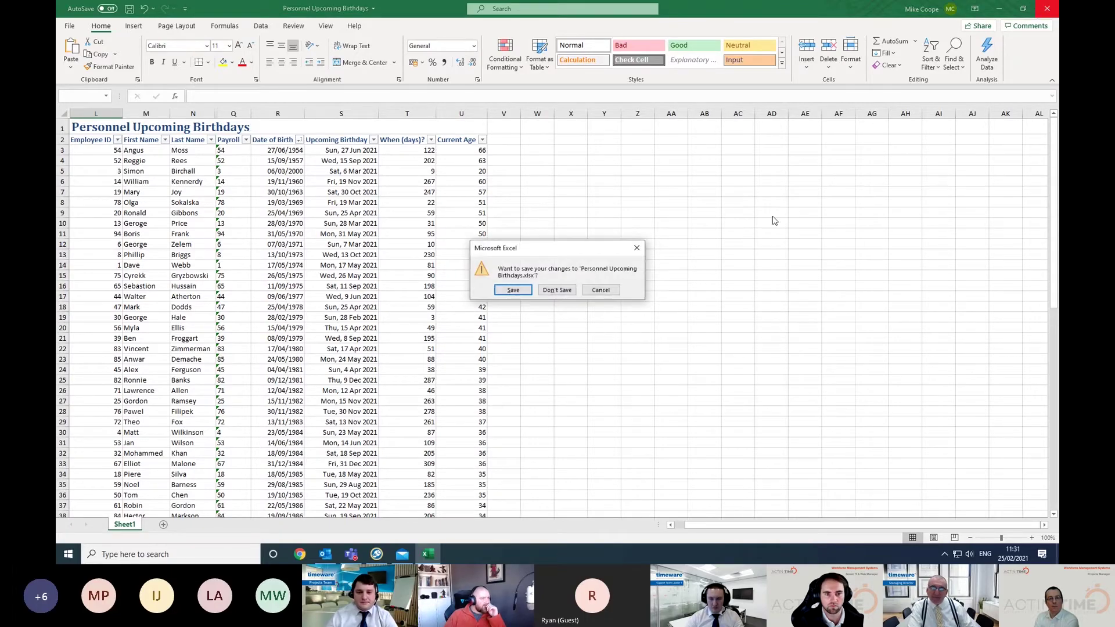
click(557, 289)
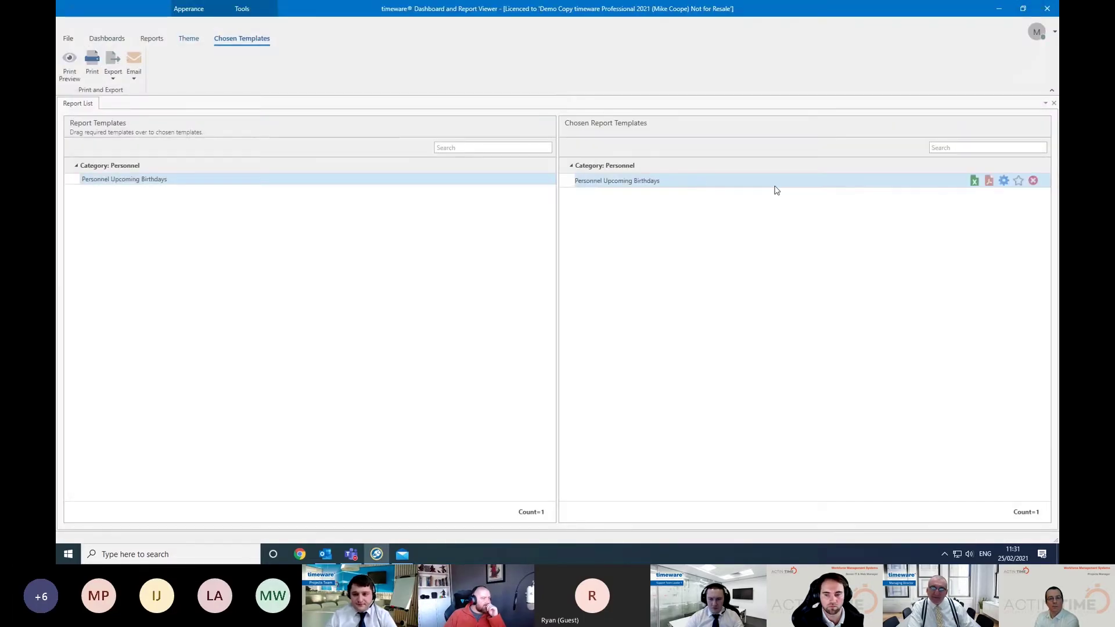
Run the chosen Personnel Upcoming Birthdays report as a PDF, view it and close it without saving changes.
click(989, 181)
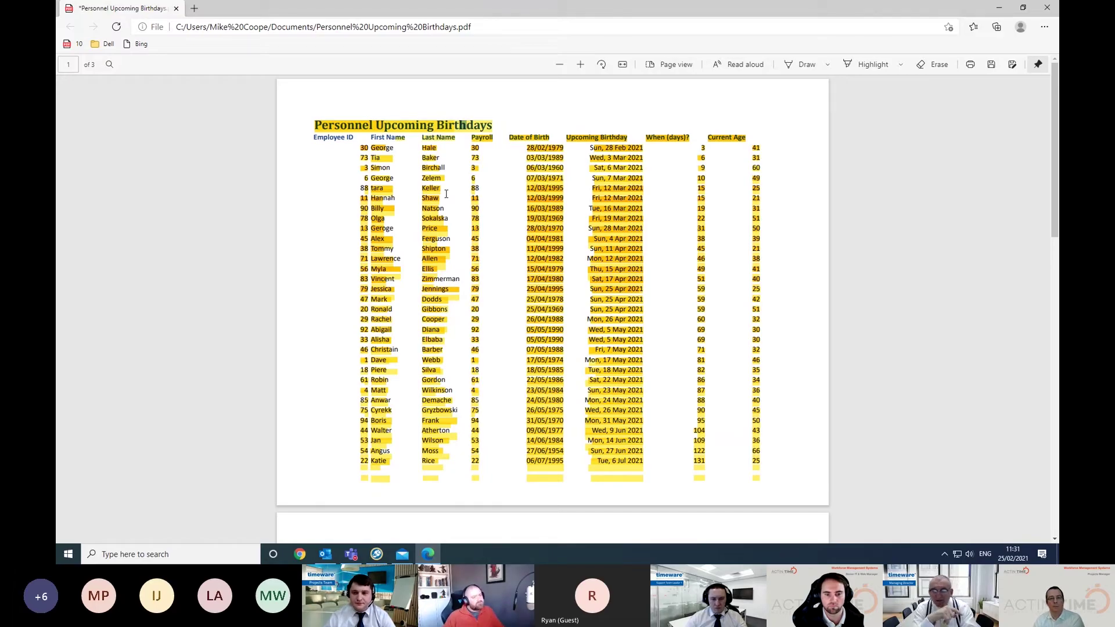
click(1047, 7)
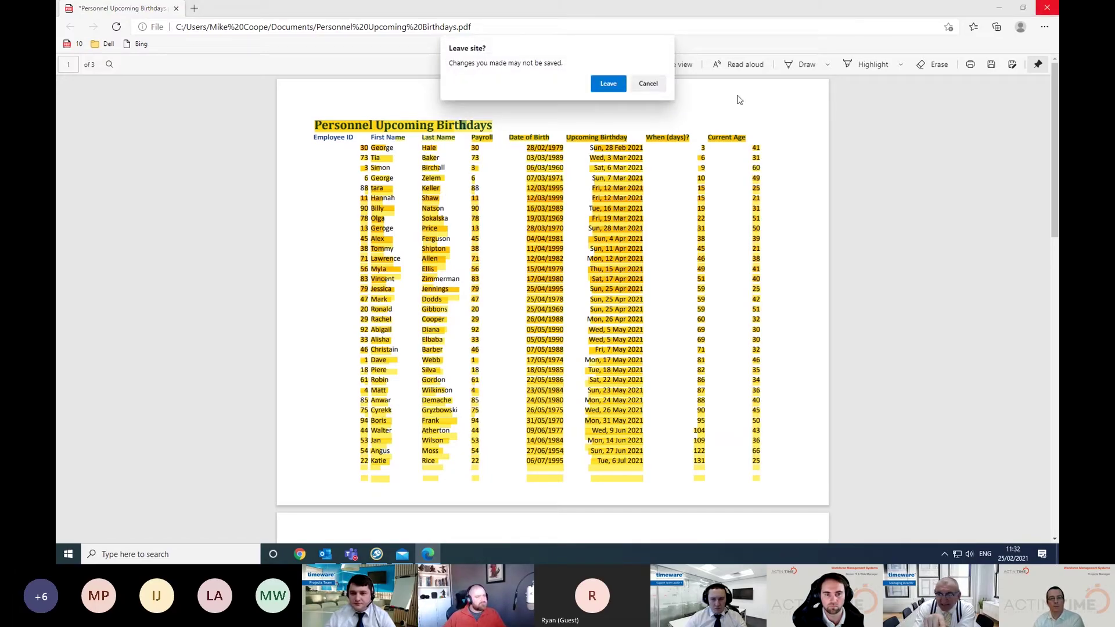
click(608, 84)
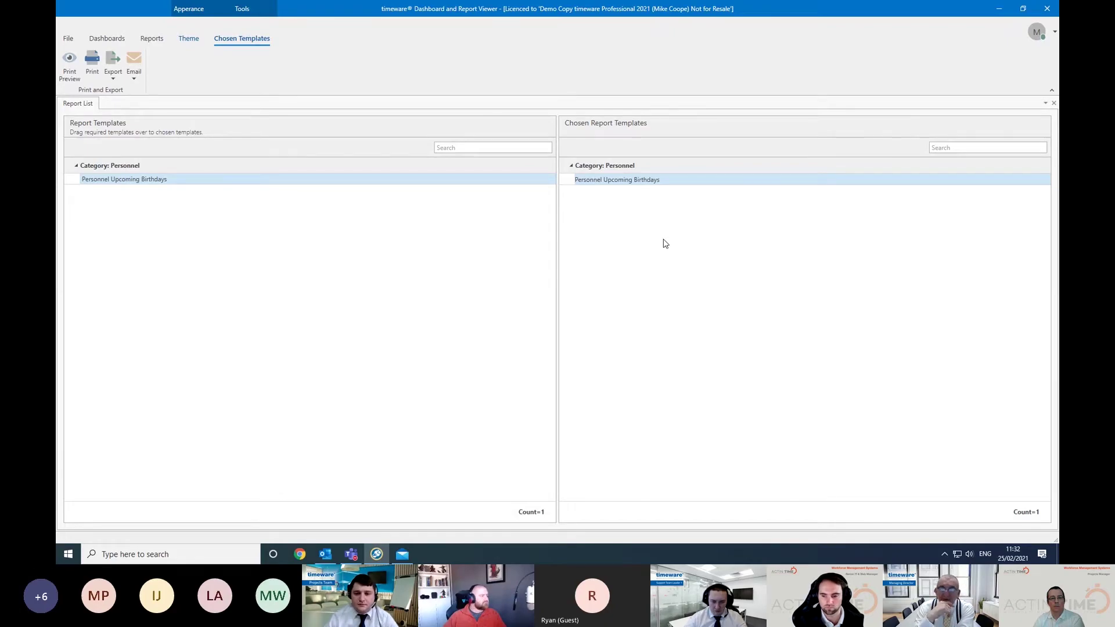
Mark the chosen Personnel Upcoming Birthdays report as a favourite and show it among the favourite reports.
mouse_move(1011, 183)
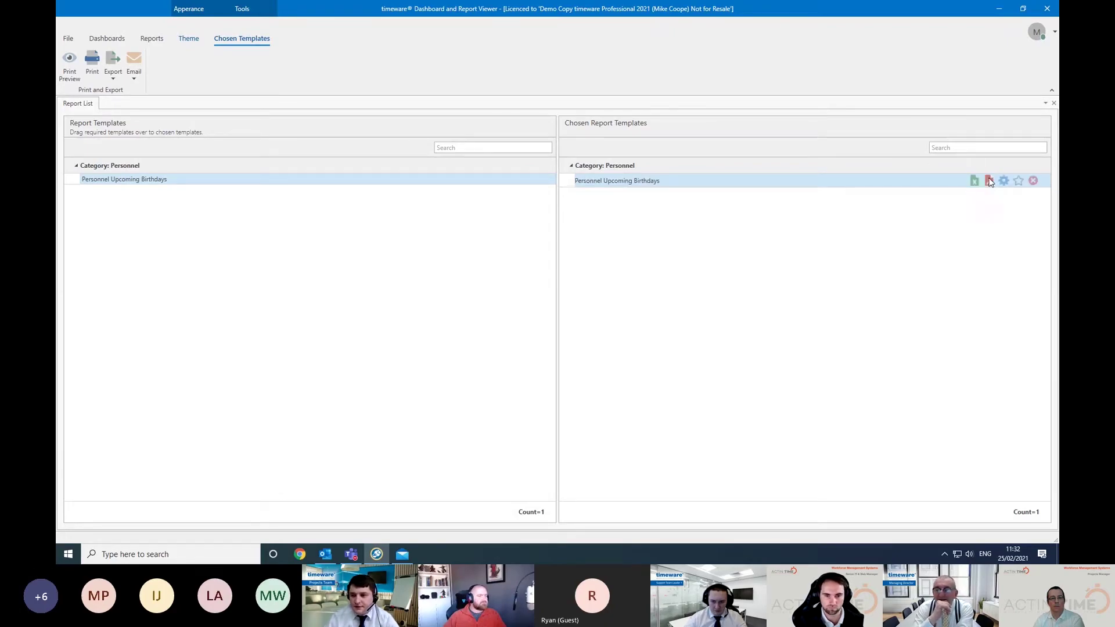
click(1018, 183)
click(151, 40)
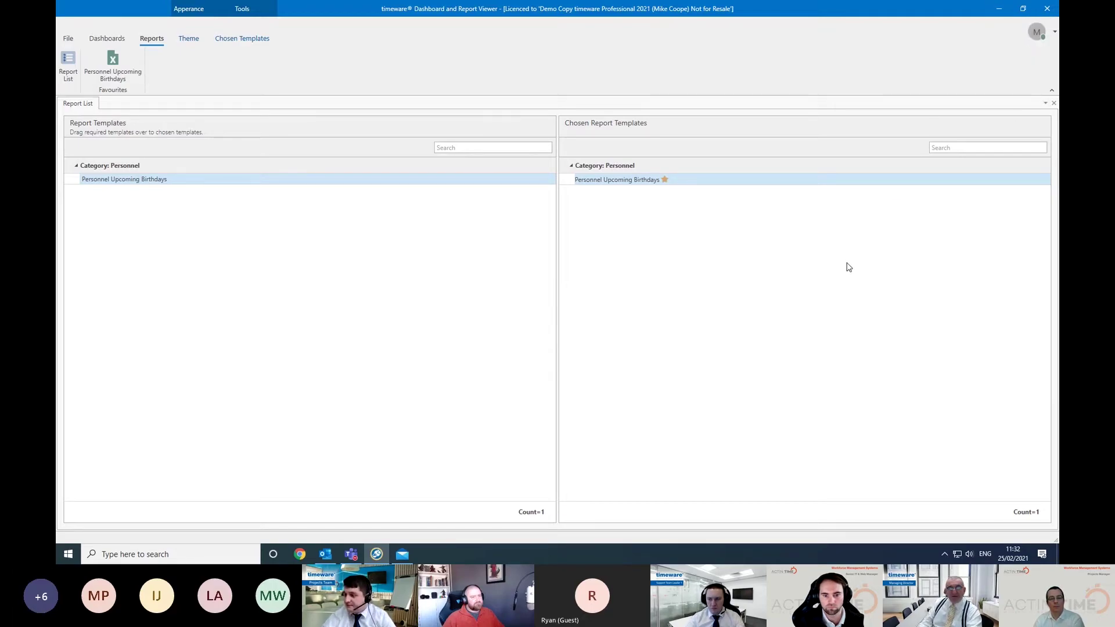
Open the user preferences, view the Reporting save and viewer options, and close the preferences.
click(1052, 33)
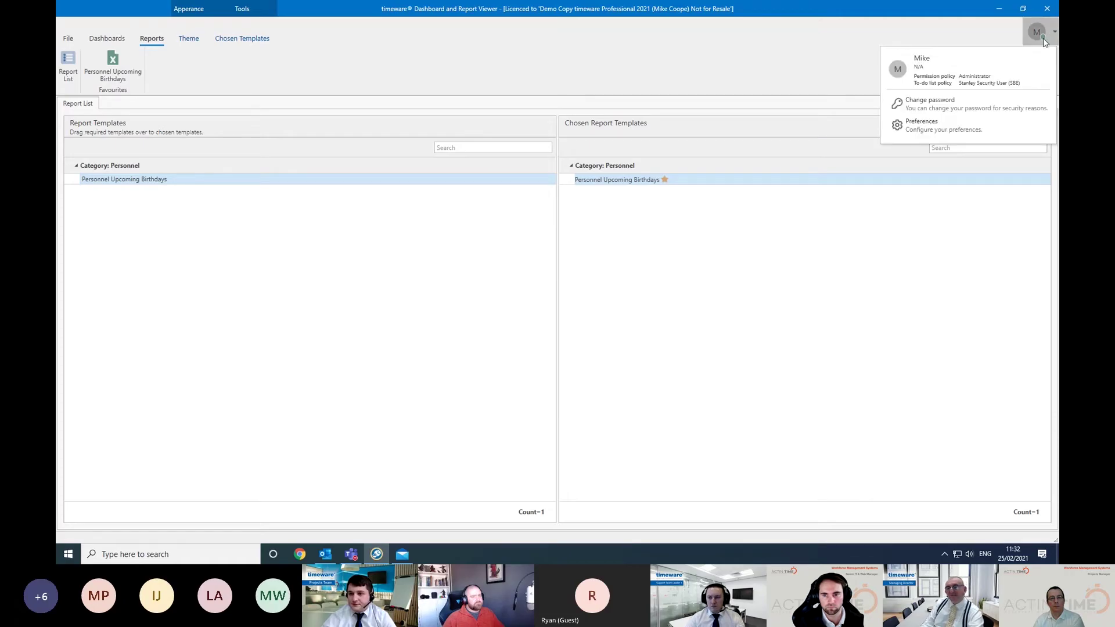
click(928, 131)
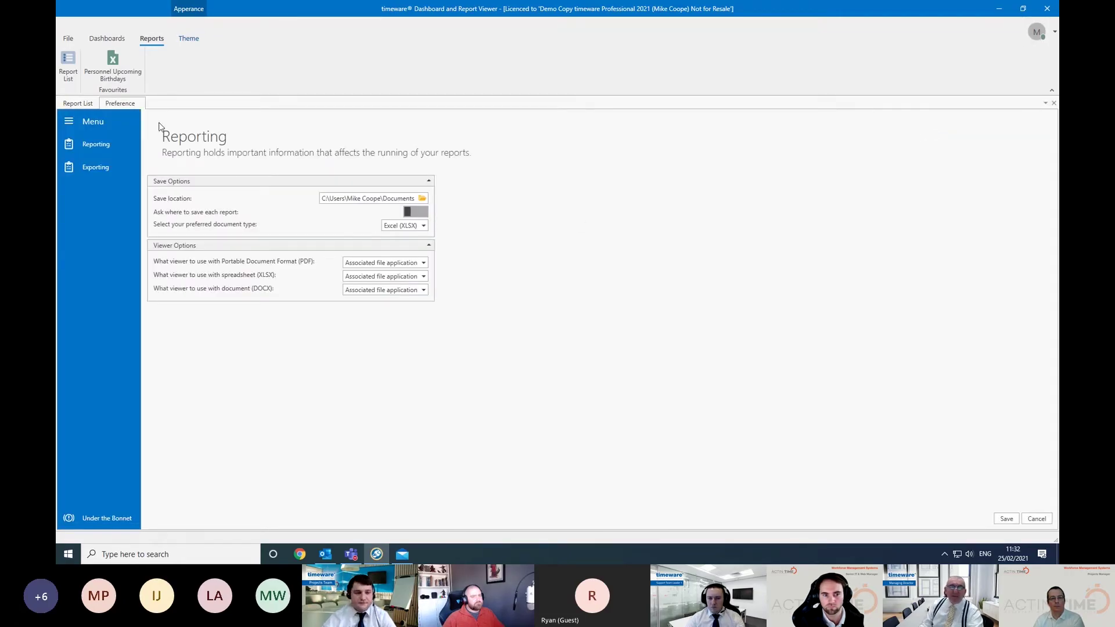
right_click(136, 108)
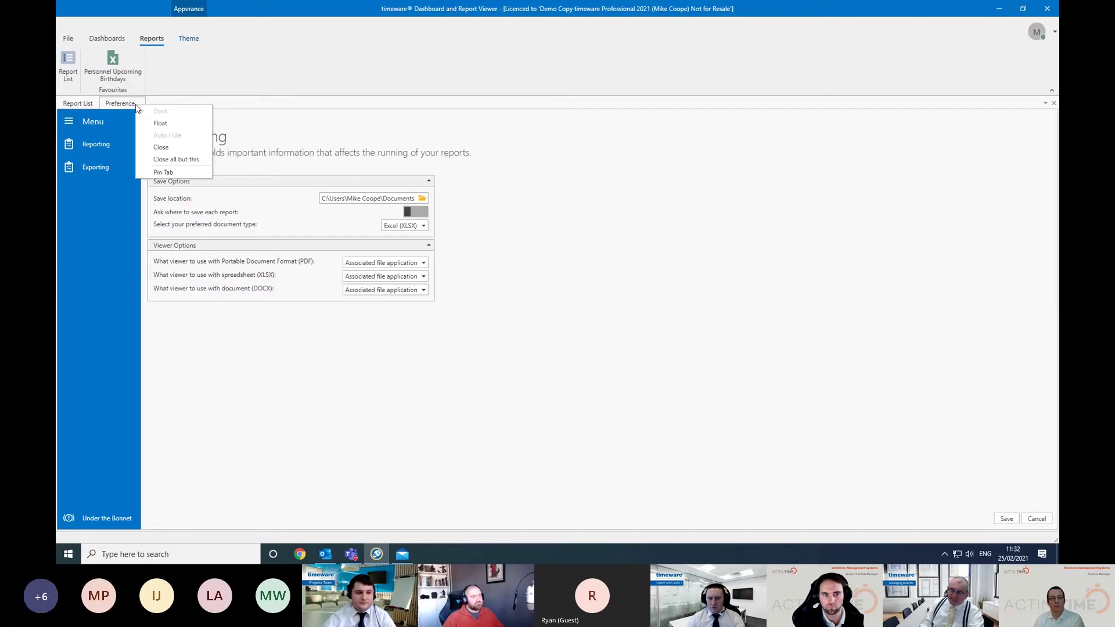
click(180, 150)
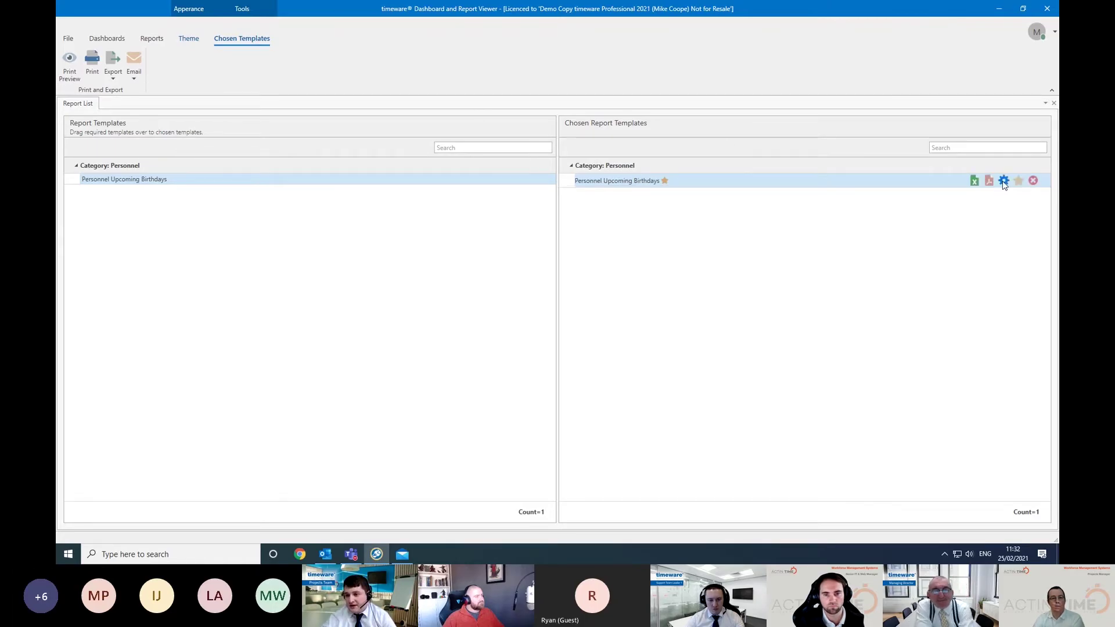
View the Under the Bonnet save and viewer options in the chosen birthdays report's properties and close them without saving.
click(1007, 183)
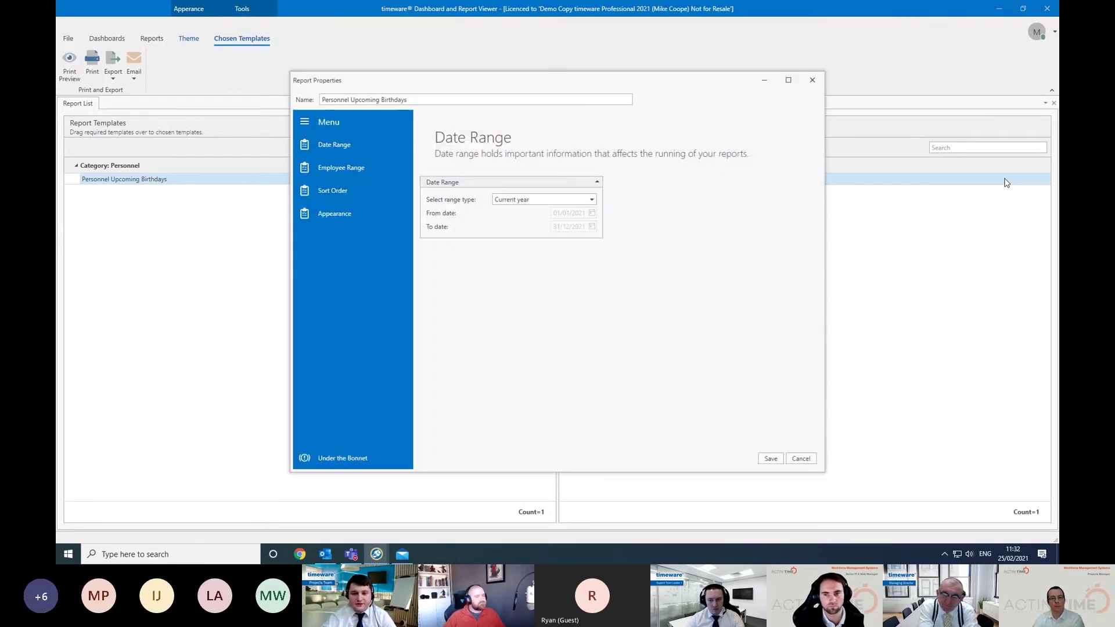
click(321, 451)
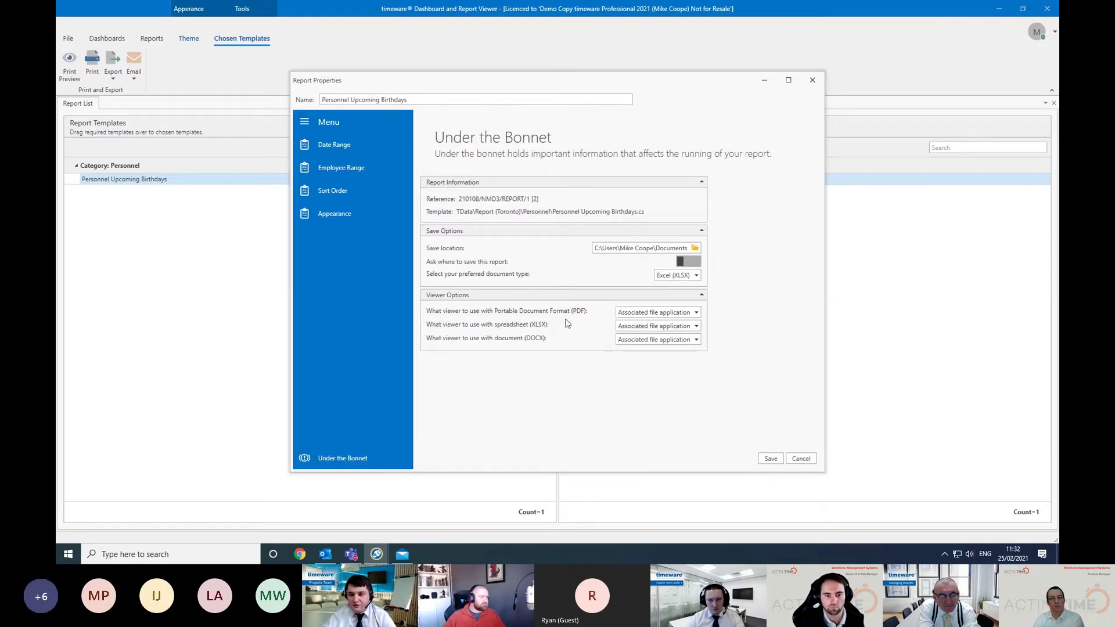
click(804, 85)
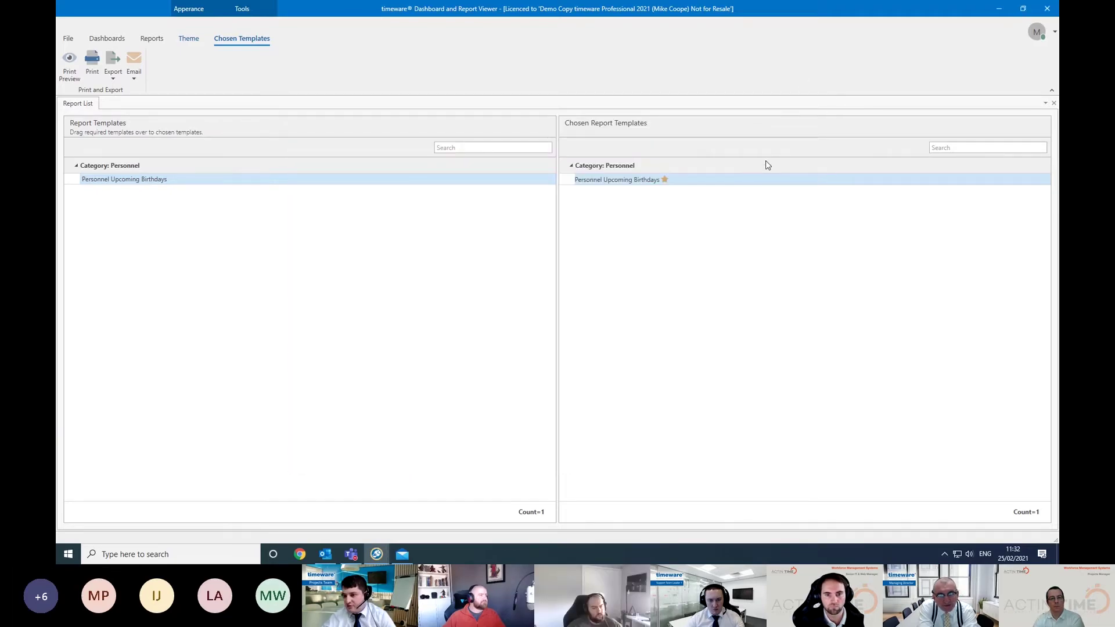